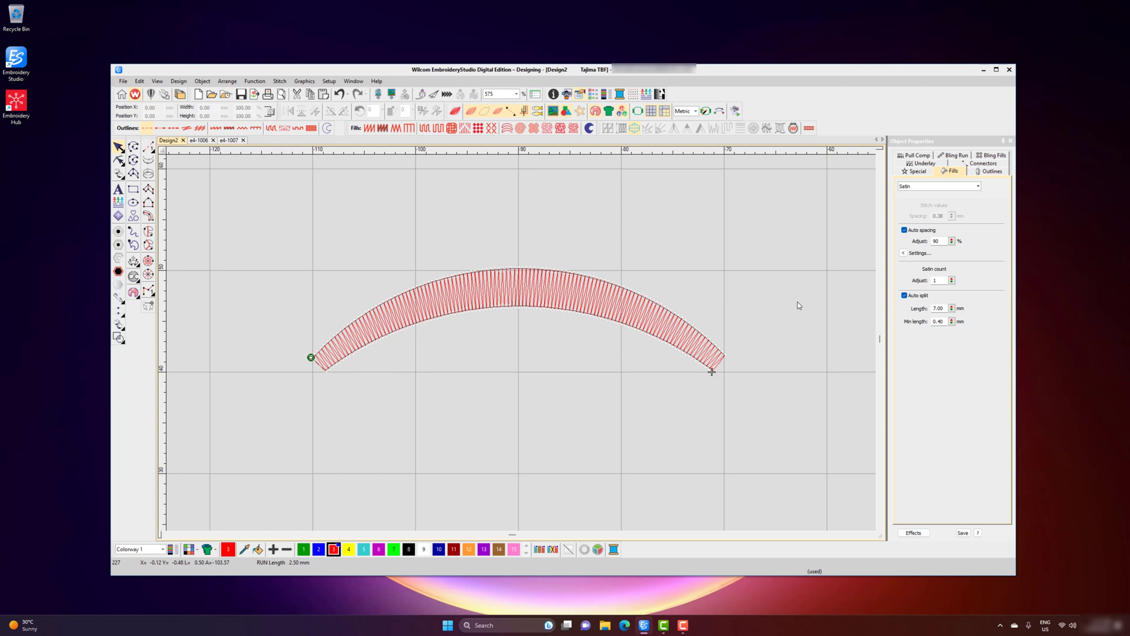
Step: Travel stitch by stitch through the satin column from the start of the design to examine its stitching sequence
key(Home)
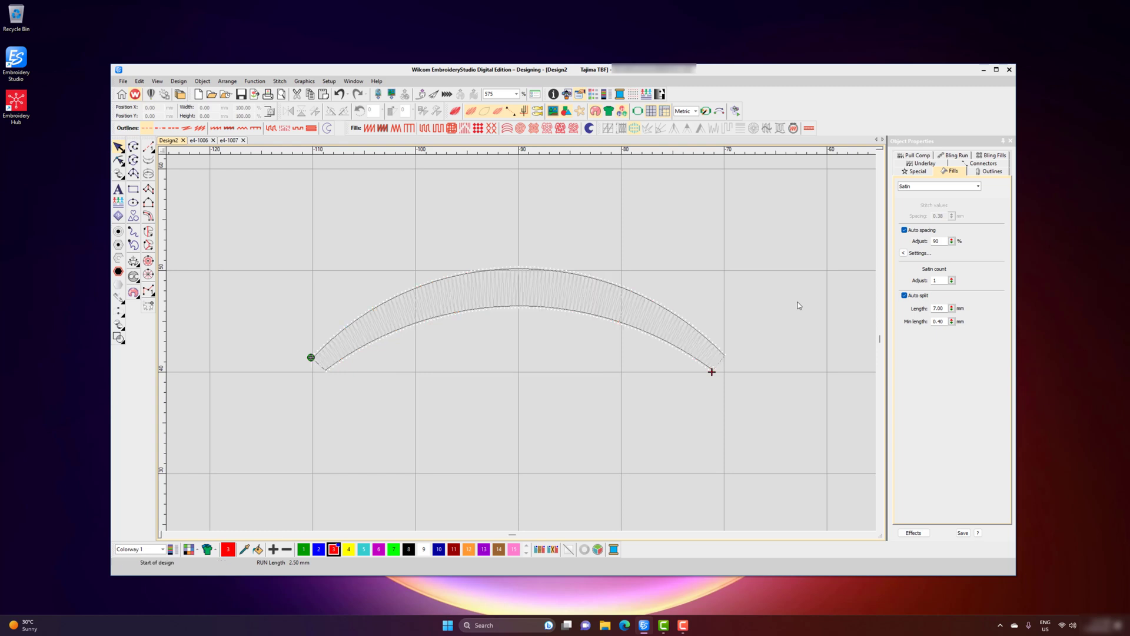
key(Right)
key(Right)
key(Right)
key(Right)
key(Right)
key(Right)
key(Right)
key(Right)
key(Right)
key(Right)
key(Right)
key(Right)
key(Right)
key(Right)
key(Right)
key(Right)
key(Right)
key(Right)
key(Right)
key(Right)
key(Right)
key(Right)
key(Right)
key(Right)
key(Right)
key(Right)
key(Right)
key(Right)
key(Right)
key(Right)
key(Right)
key(Right)
key(Right)
key(Right)
key(Right)
key(Right)
key(Right)
key(Right)
key(Right)
key(Right)
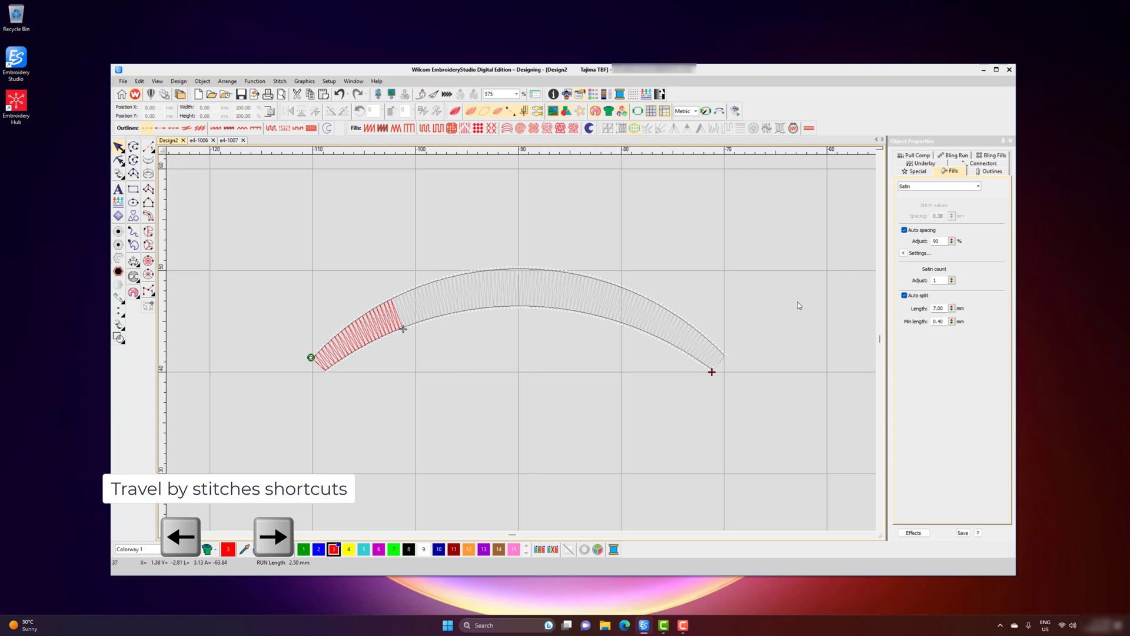
key(Right)
key(Right)
key(Right)
key(Right)
key(Right)
key(Right)
key(Right)
key(Right)
key(Right)
key(Right)
key(Right)
key(Right)
key(Right)
key(Right)
key(Right)
key(Right)
key(Right)
key(Right)
key(Right)
key(Right)
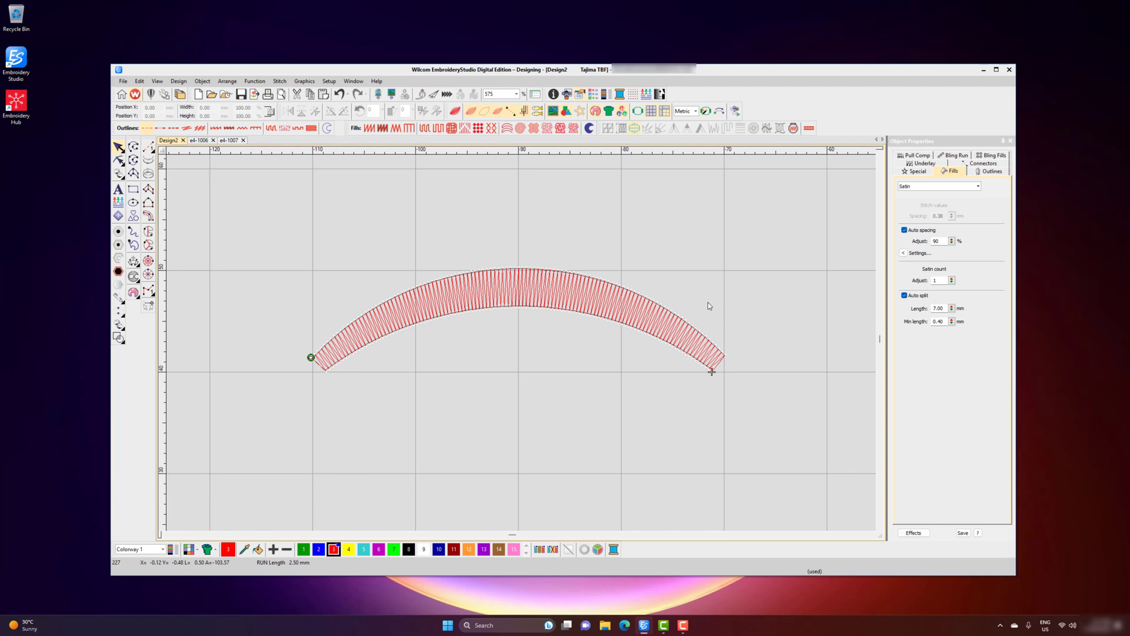
Step: Toggle the display of stitches, outlines and needle points off and on to compare the column's views
click(488, 113)
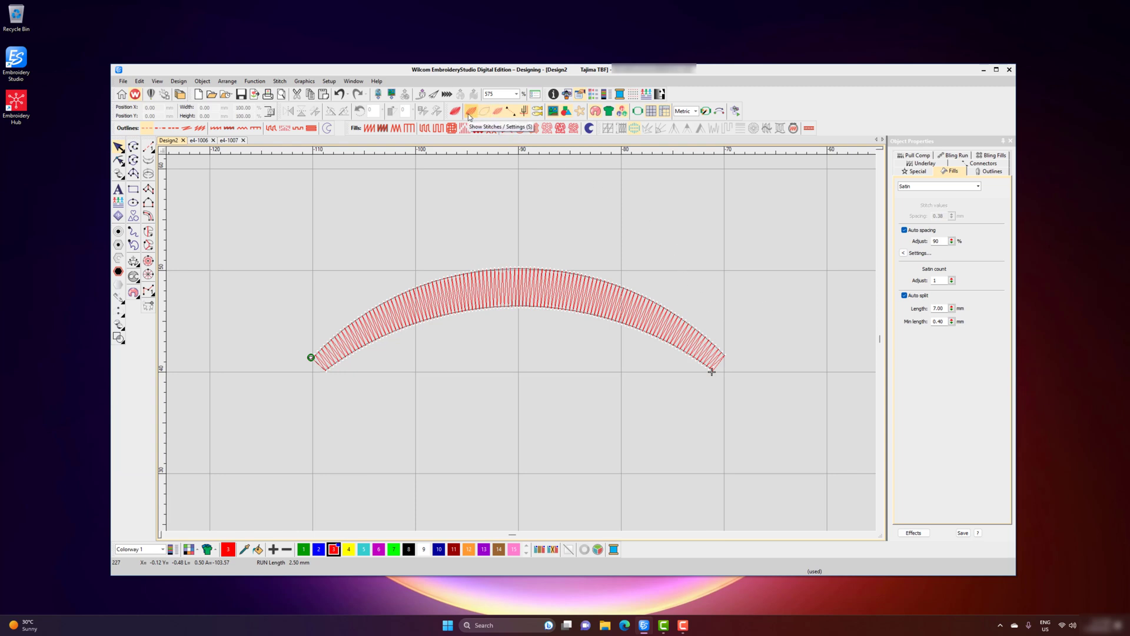
click(469, 114)
click(469, 113)
click(492, 114)
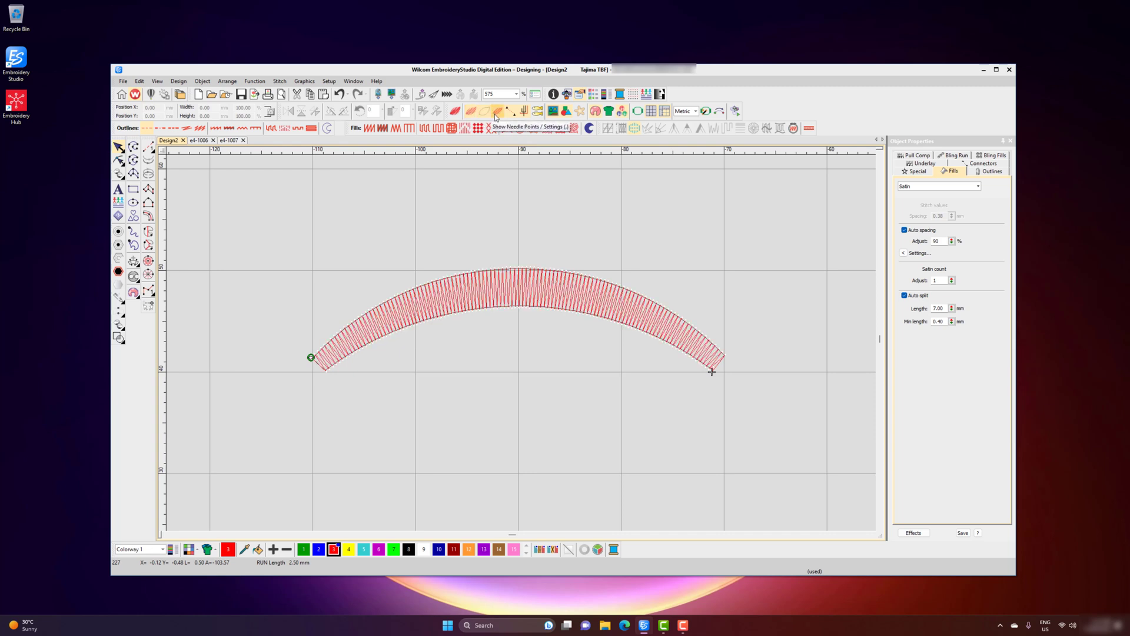
click(494, 116)
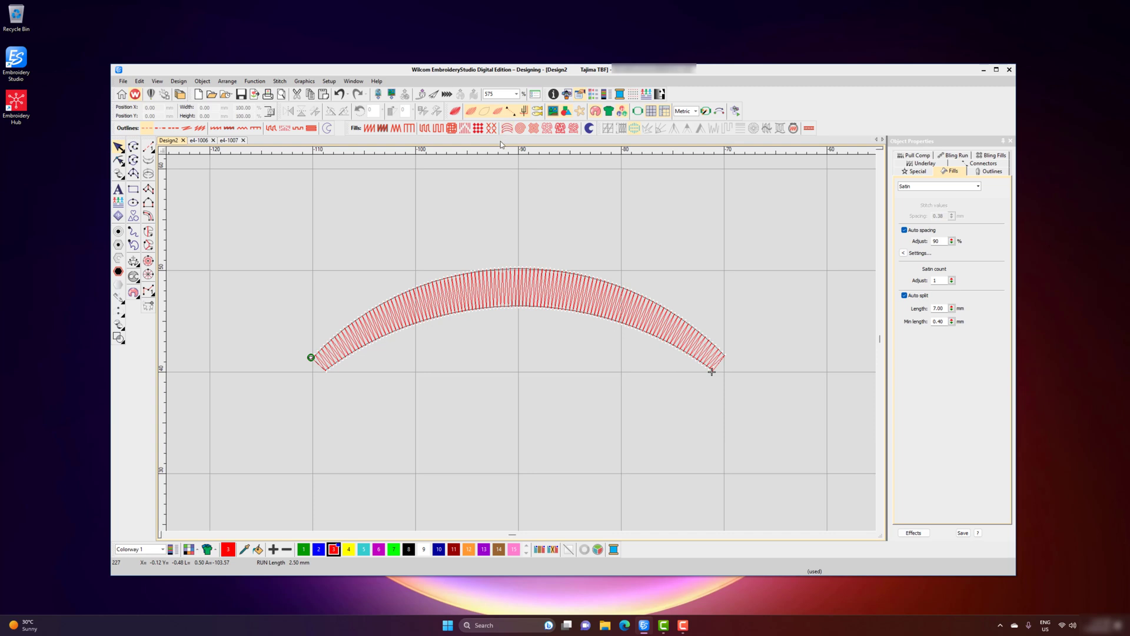
click(487, 112)
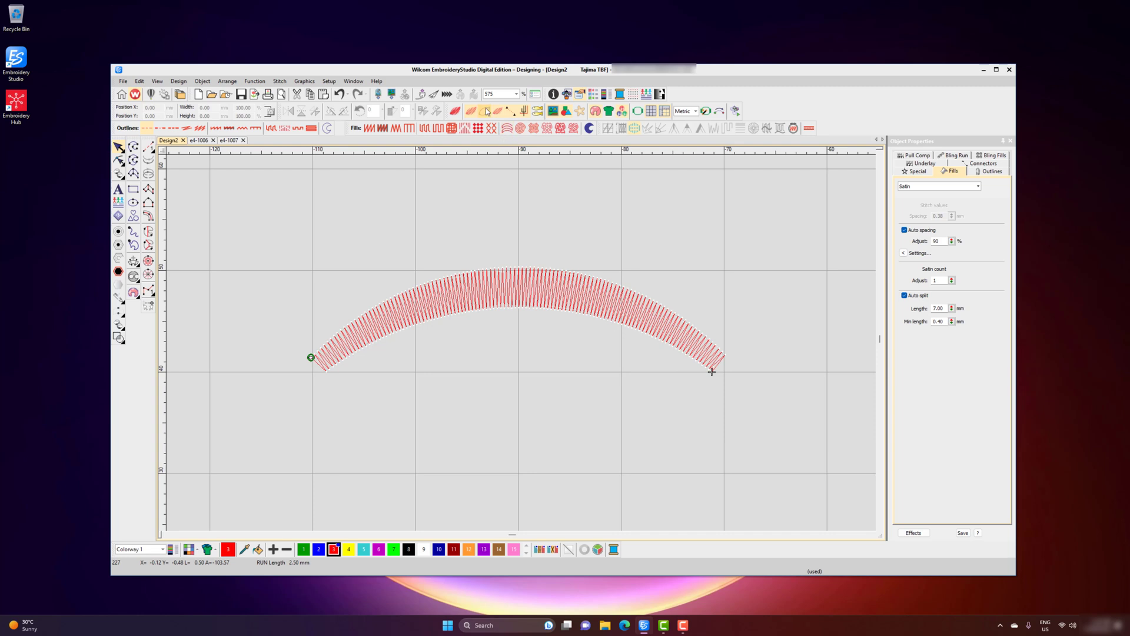
click(474, 114)
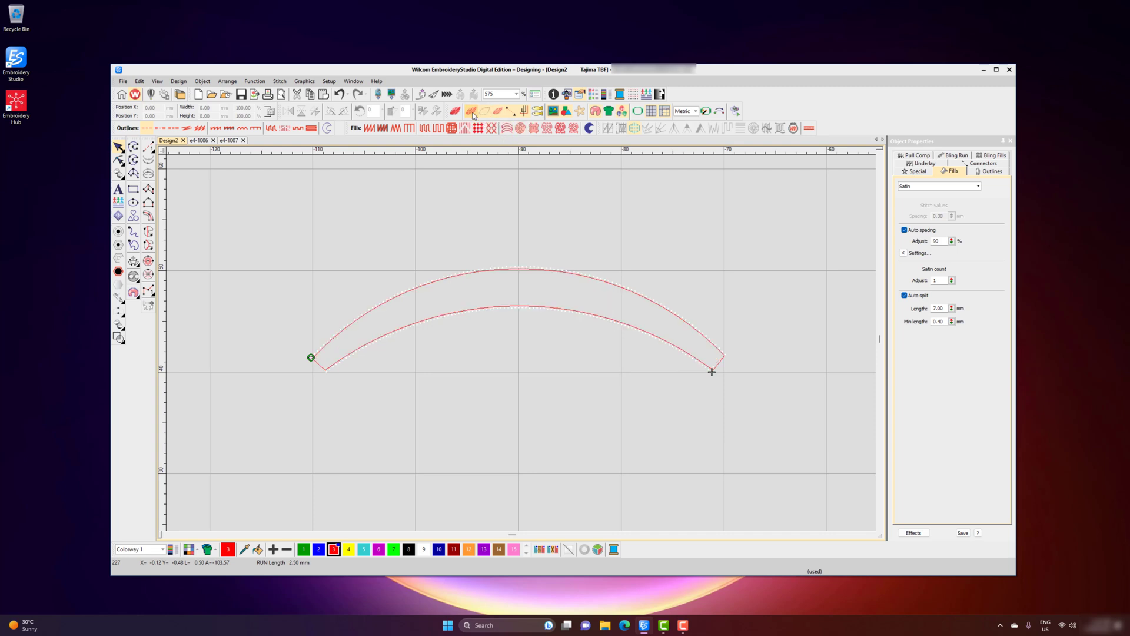
click(474, 114)
click(499, 114)
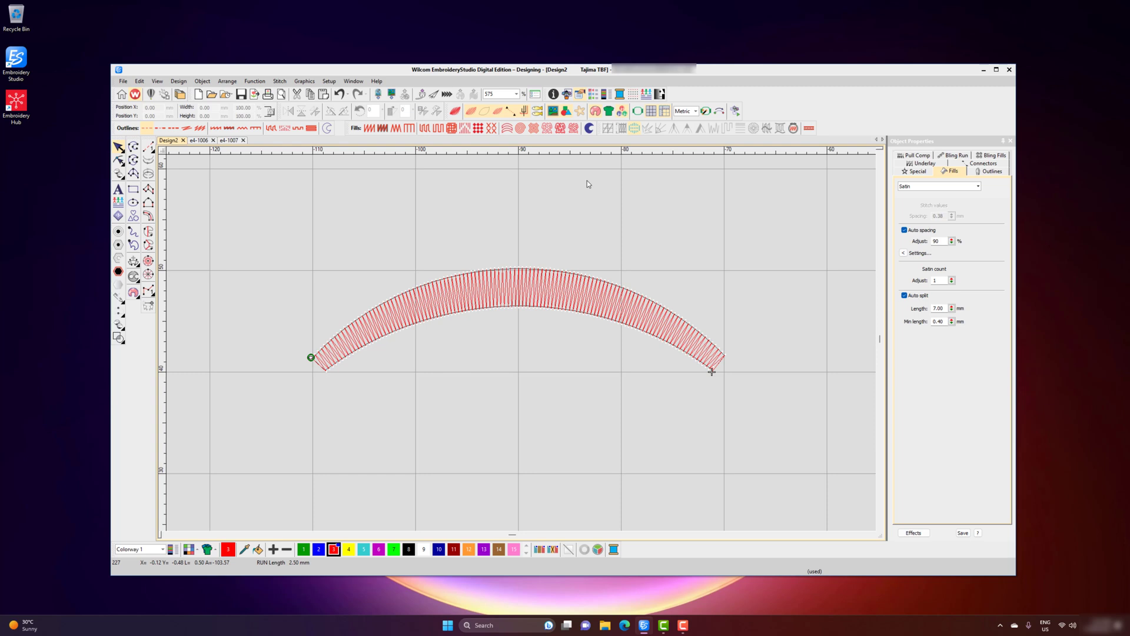
Step: Select the satin column, activate Reshape, and move the Reshape Views palette clear of the shape
click(549, 282)
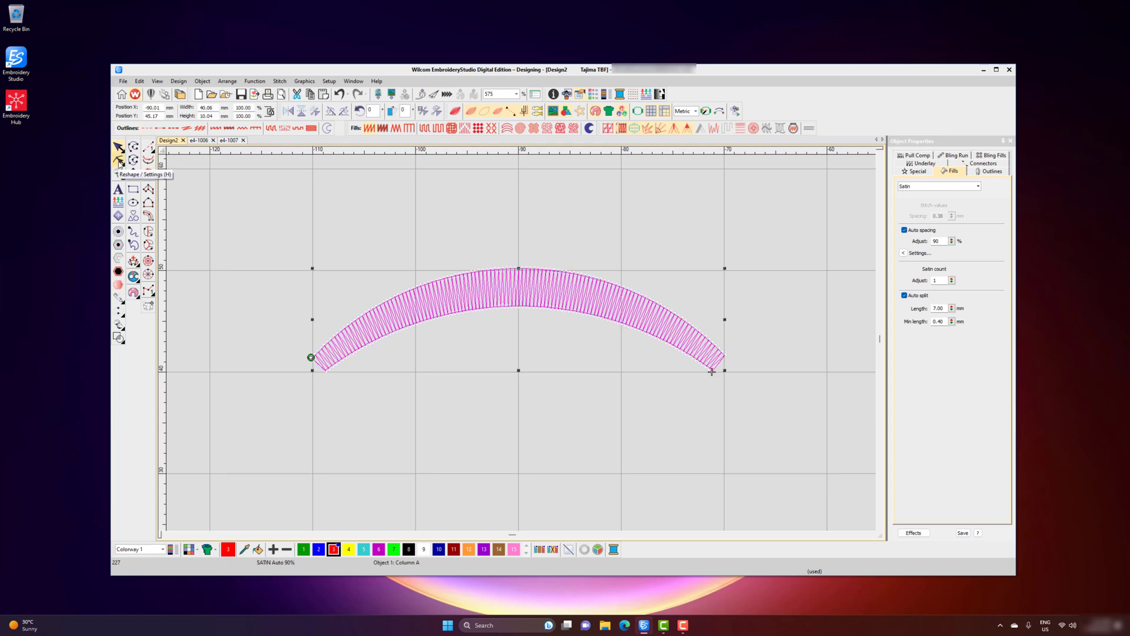
key(h)
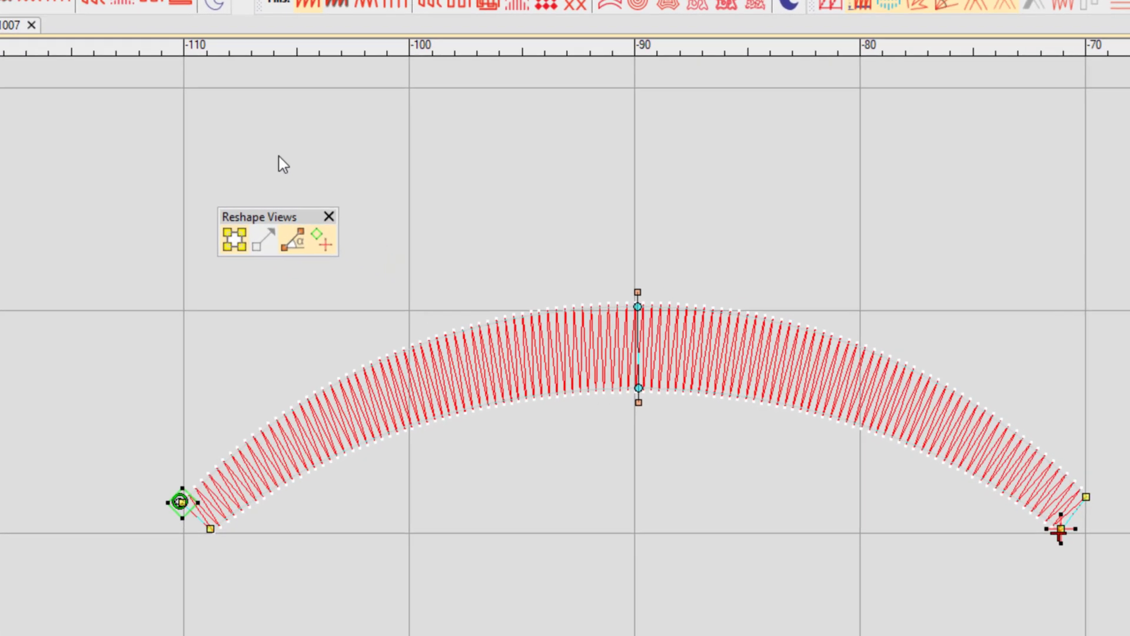
drag(209, 164, 159, 212)
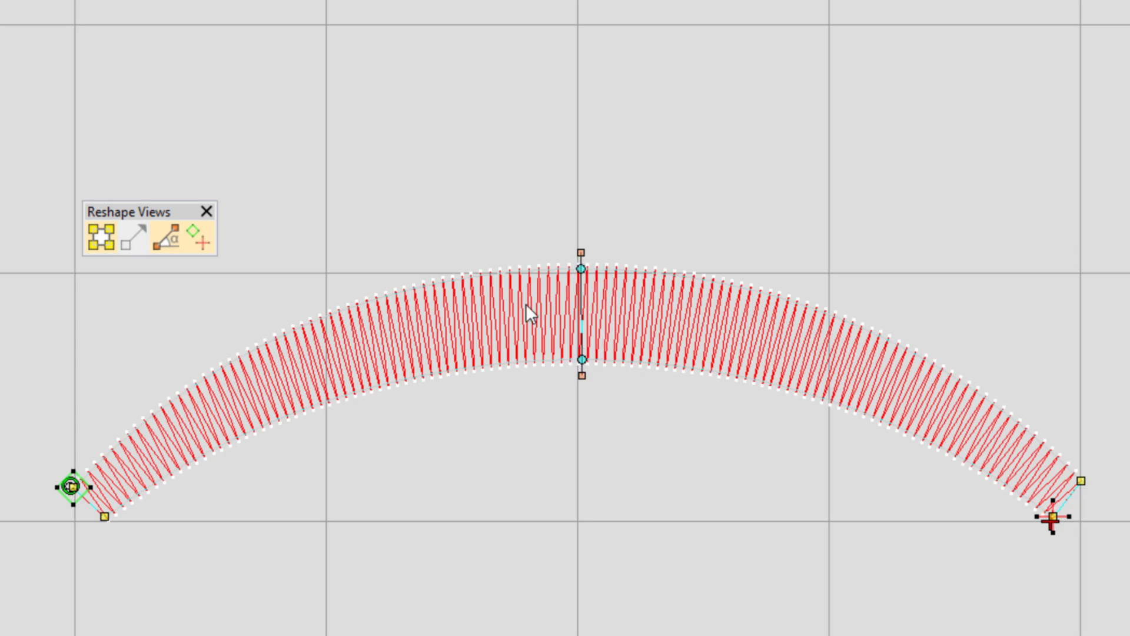
Step: Toggle the reshape nodes off and on and examine the column's entry and exit point markers
click(97, 238)
click(96, 238)
click(96, 237)
click(97, 238)
mouse_move(72, 487)
mouse_down()
mouse_move(30, 480)
mouse_move(72, 486)
mouse_up()
mouse_move(1058, 518)
mouse_down()
mouse_move(1076, 570)
mouse_move(1058, 520)
mouse_up()
Step: Raise the column's upper middle reshape node by about 2 mm and check the stitch angle handle there
drag(582, 269, 580, 212)
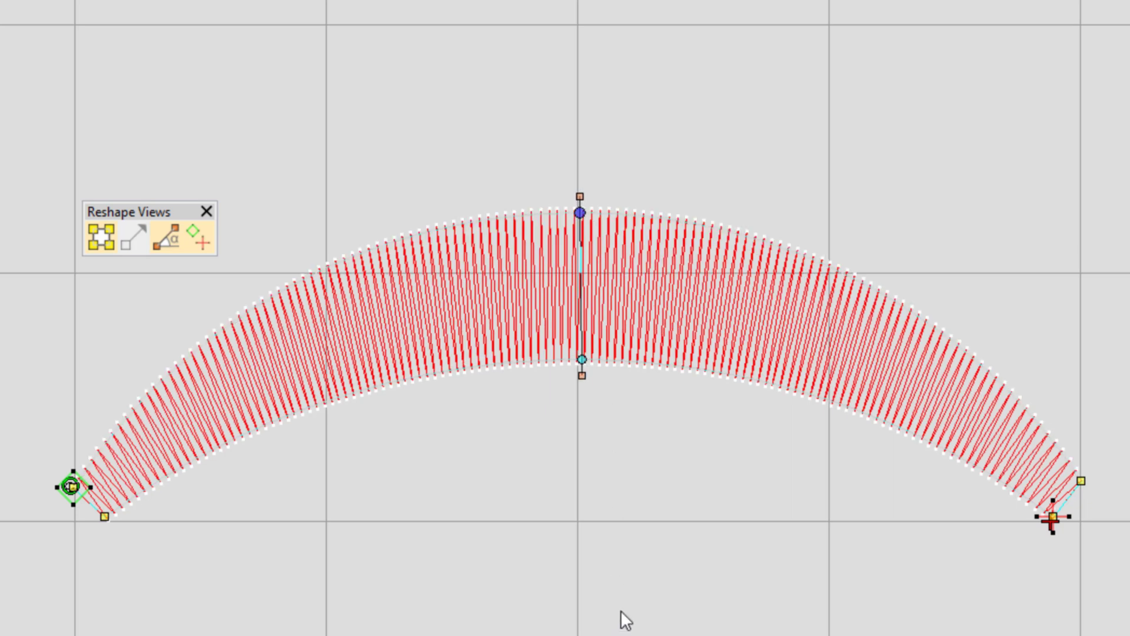
click(580, 196)
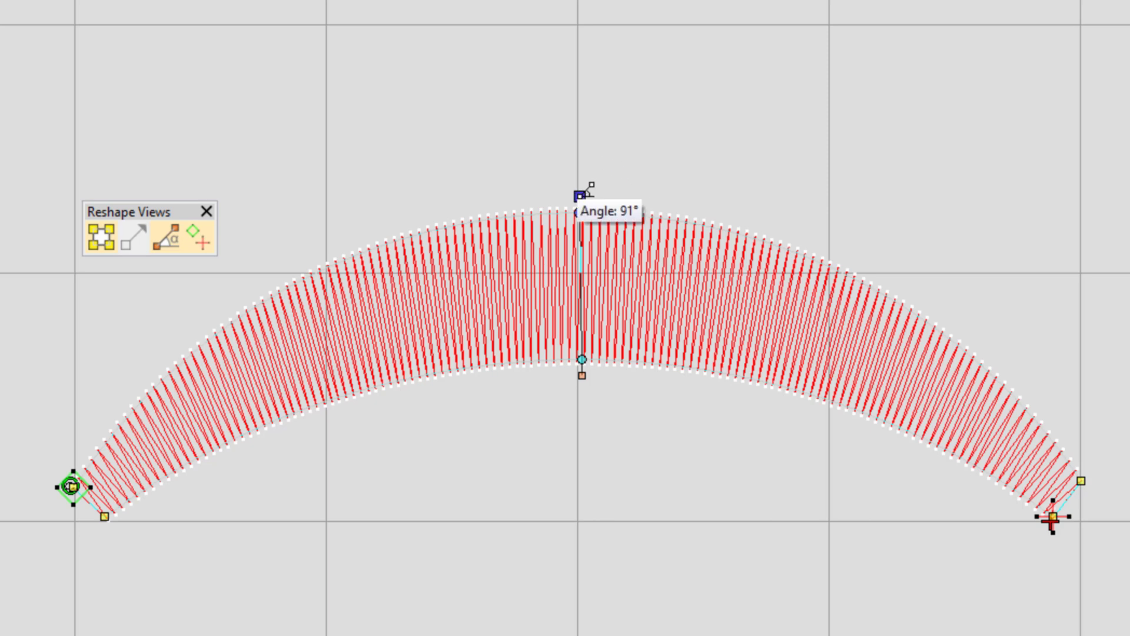
mouse_move(580, 196)
mouse_down()
mouse_move(641, 183)
mouse_move(719, 189)
mouse_move(704, 210)
mouse_move(589, 196)
mouse_move(504, 202)
mouse_move(529, 182)
mouse_move(580, 188)
mouse_up()
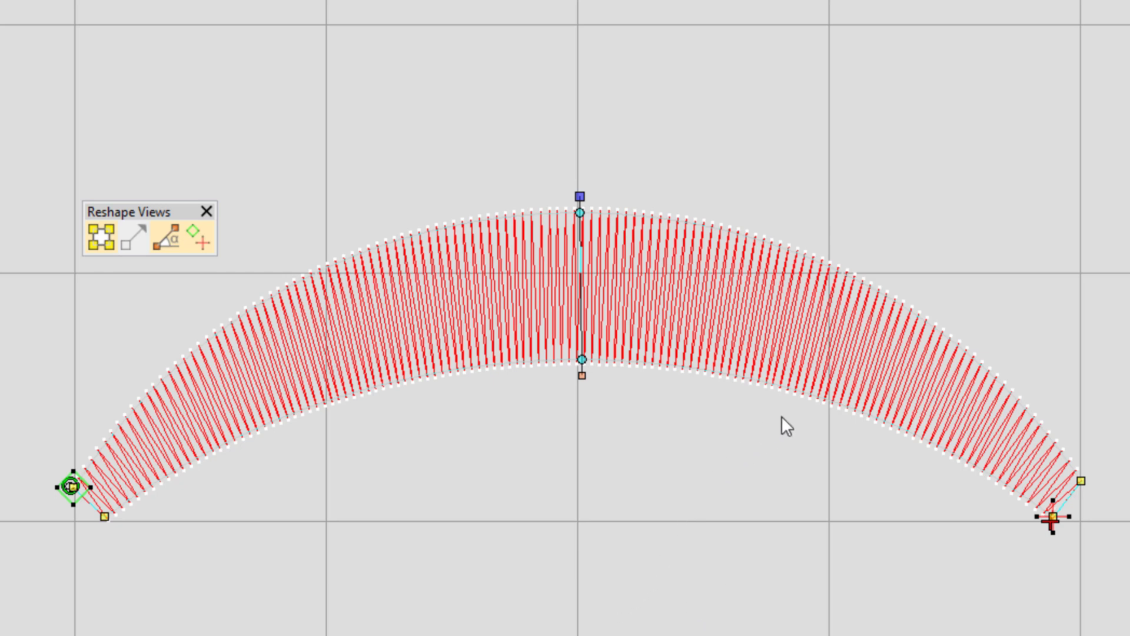
Step: Try adding stitch angle lines on both sides of the column's centre and pulling their upper nodes outward
click(824, 399)
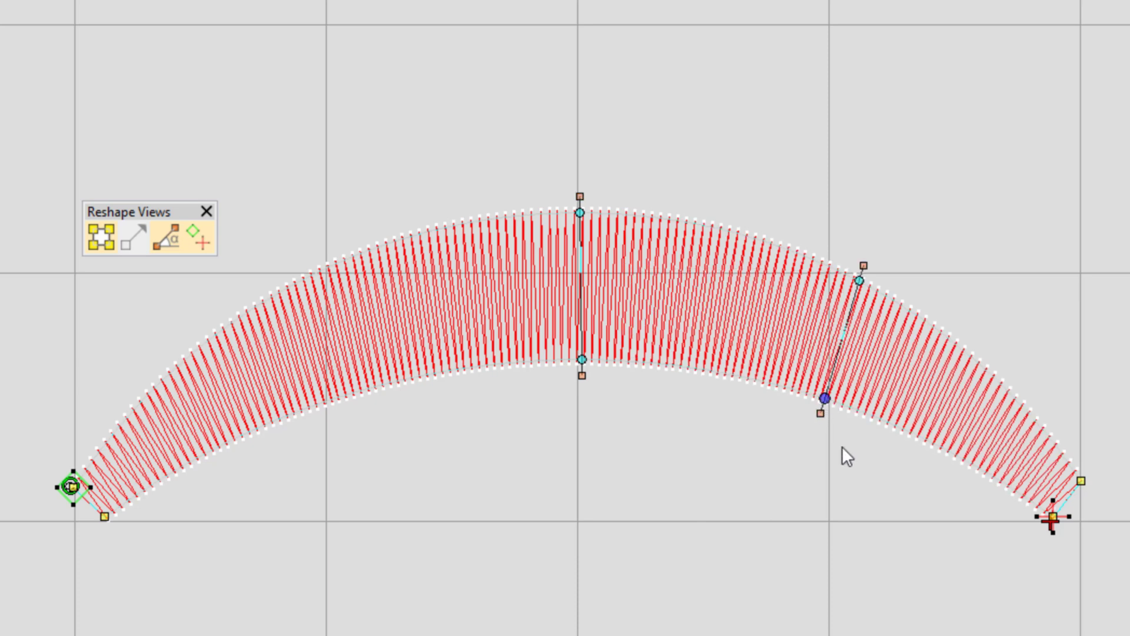
click(363, 388)
drag(326, 267, 288, 222)
drag(859, 282, 897, 218)
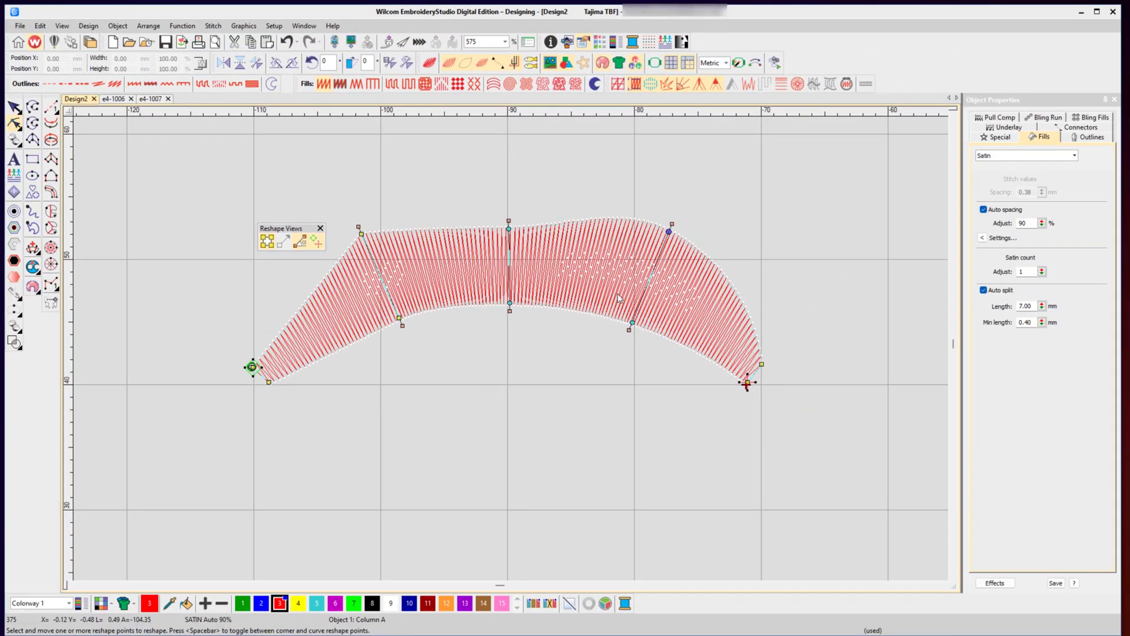
Step: Undo the added stitch angle lines and all node moves on the column
click(287, 43)
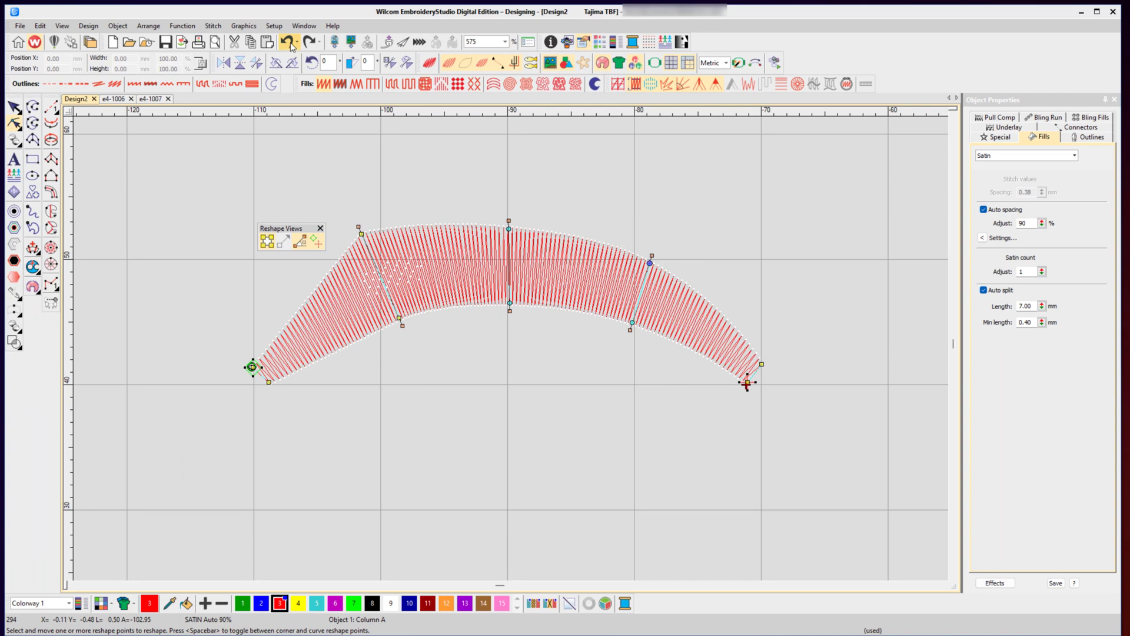
click(288, 42)
click(287, 42)
click(287, 42)
click(287, 43)
click(288, 42)
click(287, 43)
click(287, 42)
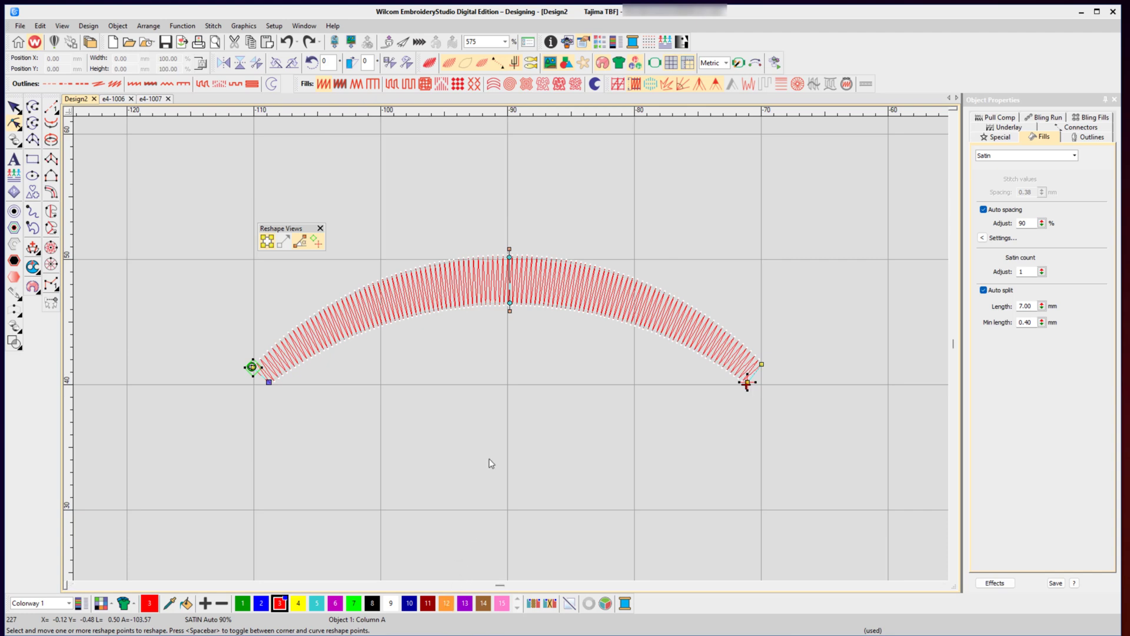
Step: Raise the column's upper middle reshape node by about 2 mm to widen the arch, and finish reshaping
click(510, 256)
drag(511, 255, 507, 229)
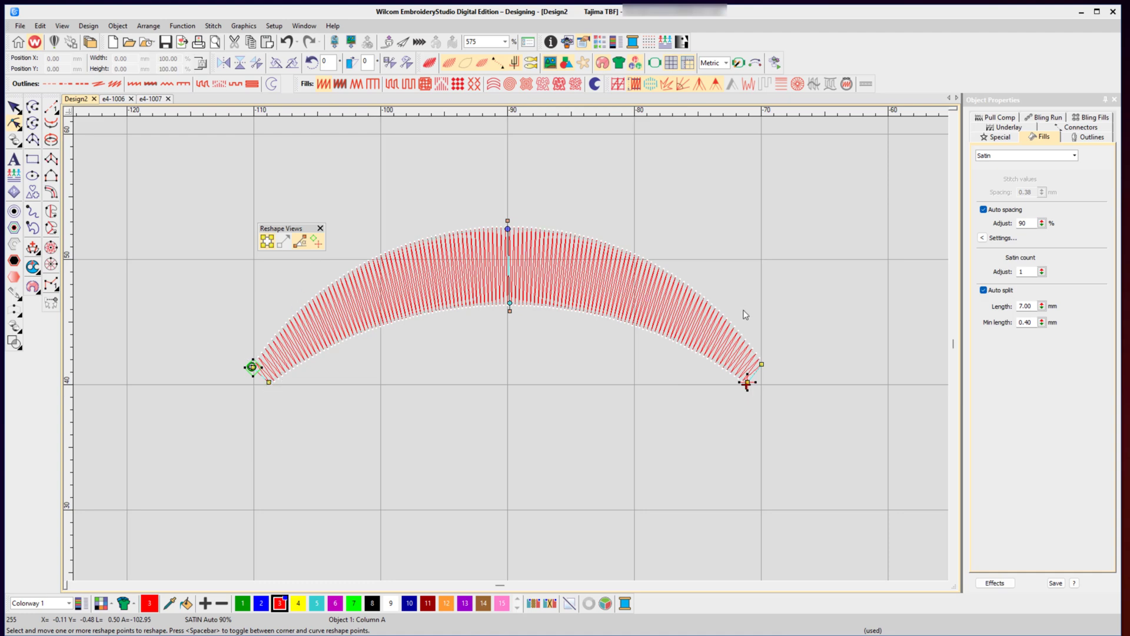
click(9, 112)
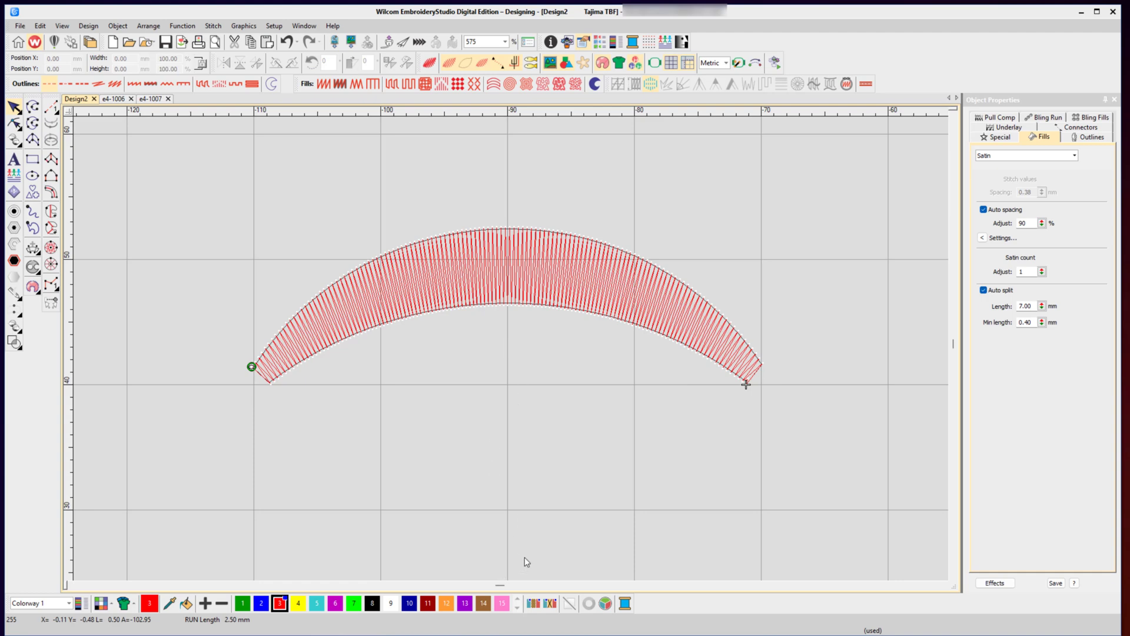
Step: Display the column's entry and exit markers in Reshape, examine the entry point, and leave Reshape
click(16, 124)
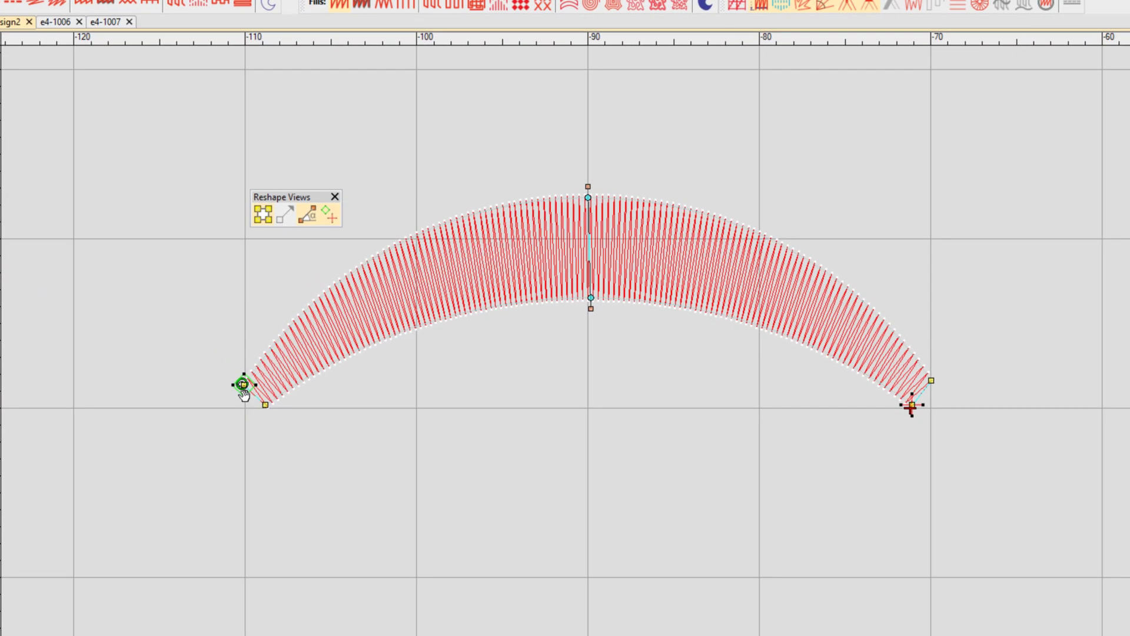
drag(240, 383, 244, 384)
key(Escape)
Step: Travel backward and forward through the column's final stitches to examine where the stitching ends
key(Left)
key(Left)
key(Left)
key(Left)
key(Left)
key(Left)
key(Left)
key(Left)
key(Left)
key(Left)
key(Left)
key(Left)
key(Left)
key(Left)
key(Left)
key(Right)
key(Right)
key(Right)
key(Right)
key(Right)
key(Right)
key(Right)
key(Right)
key(Right)
key(Right)
key(Right)
key(Right)
key(Right)
key(Right)
key(Right)
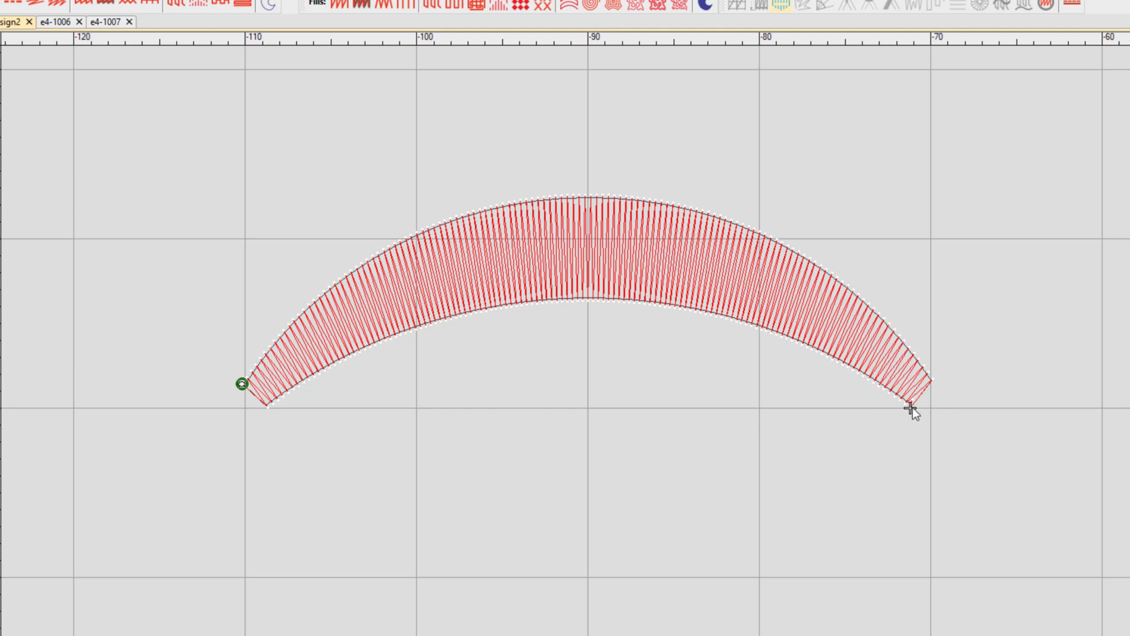
Step: Move the column's exit point to just below the middle of its lower edge with Reshape, and deselect the column
click(913, 406)
key(h)
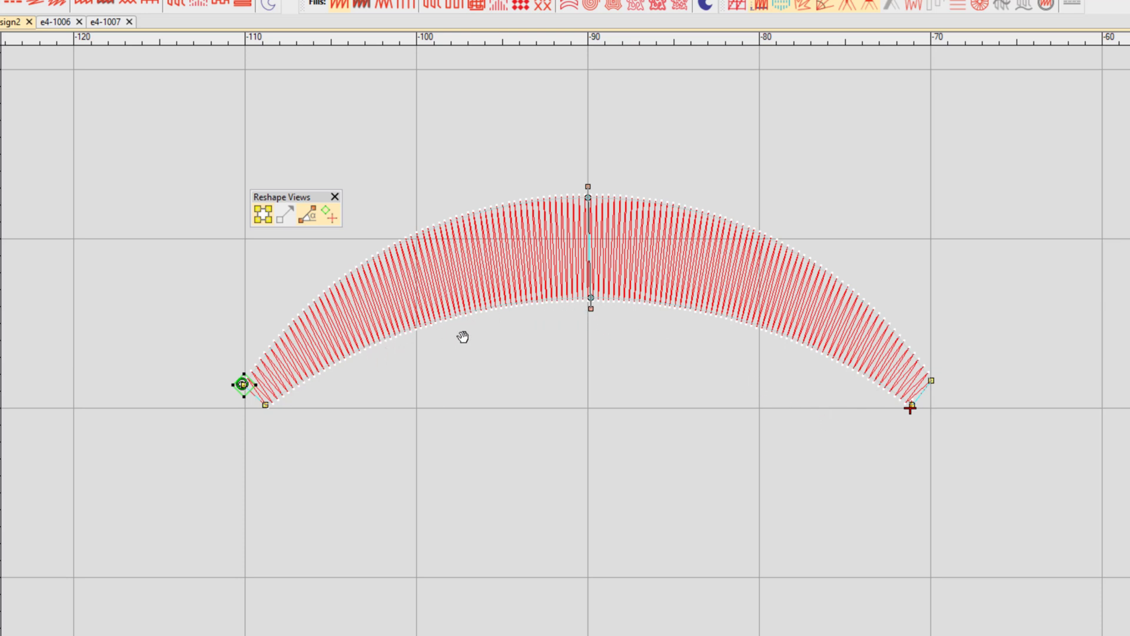
click(589, 327)
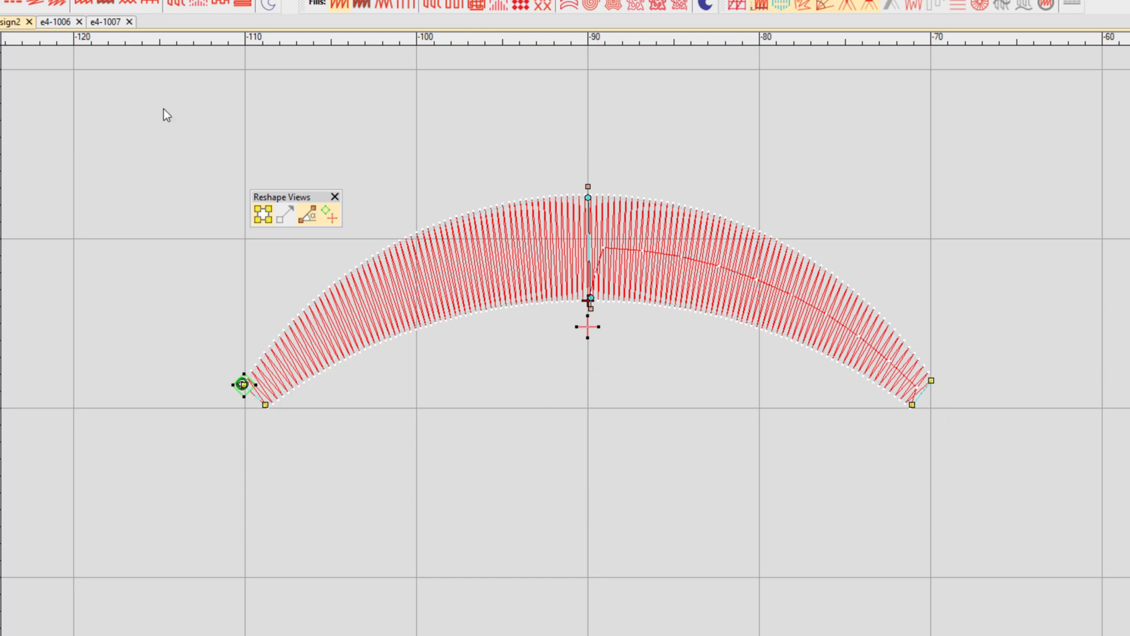
key(Escape)
click(126, 115)
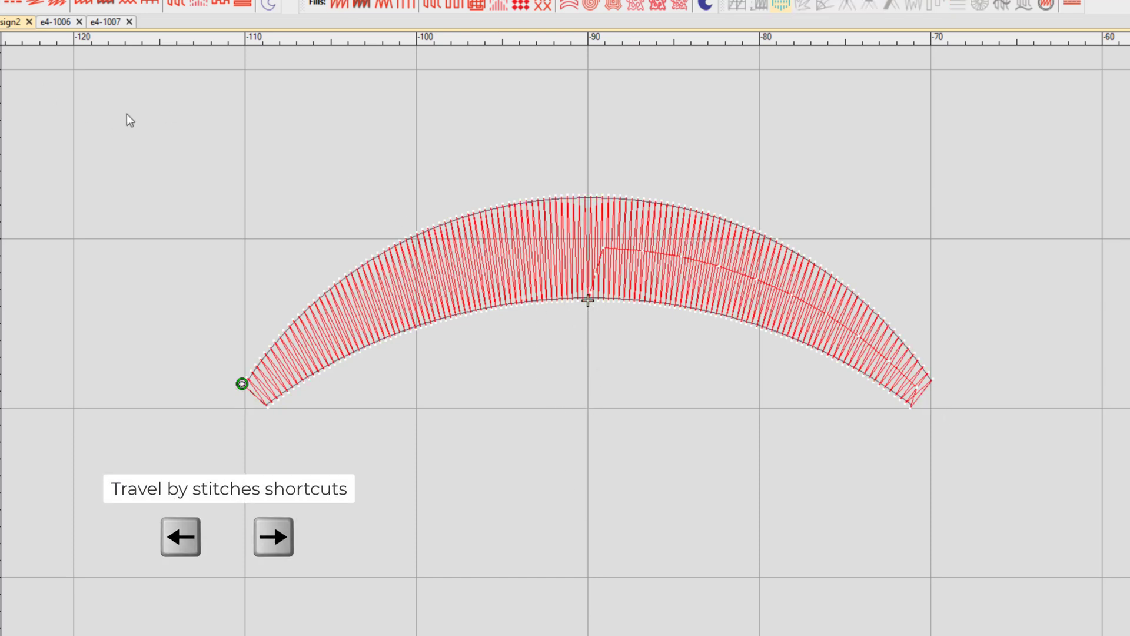
Step: Travel by stitches back along the satin column to the stitches near its left end
key(Right)
key(Right)
key(Right)
key(Right)
key(Right)
key(Right)
key(Right)
key(Right)
key(Left)
key(Left)
key(Left)
key(Left)
key(Left)
key(Left)
key(Left)
key(Left)
key(Left)
key(Left)
key(Left)
key(Left)
key(Left)
key(Left)
key(Left)
key(Left)
key(Left)
key(Left)
key(Left)
key(Left)
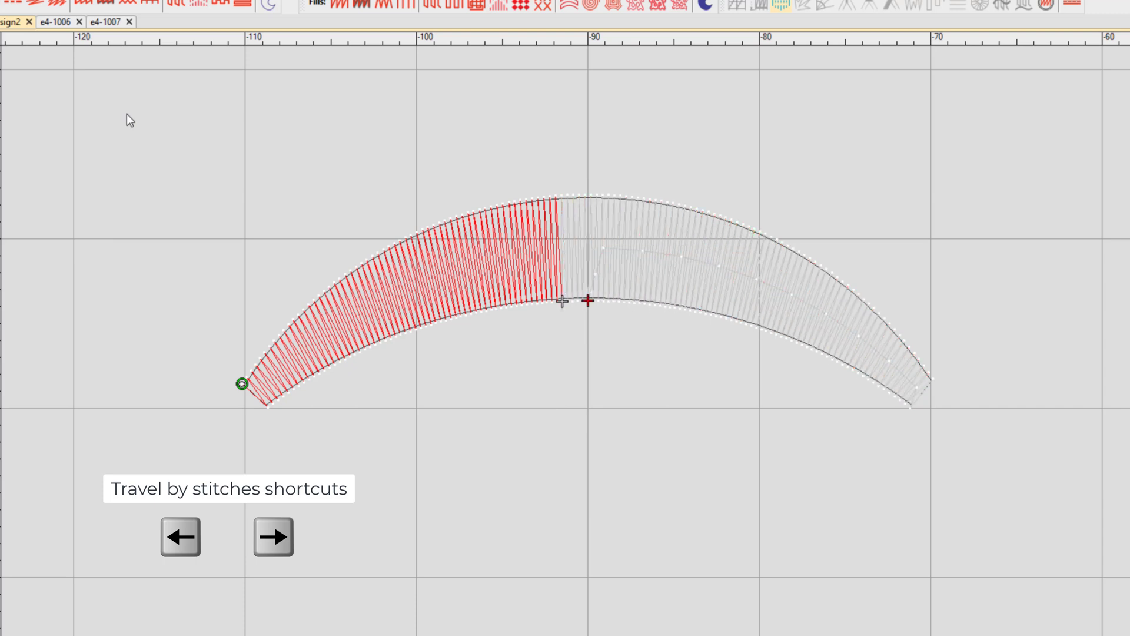
key(Right)
key(Right)
key(Right)
key(Right)
key(Right)
key(Right)
key(Right)
key(Right)
key(Right)
key(Right)
key(Right)
key(Right)
key(Right)
key(Right)
key(Right)
key(Right)
key(Right)
key(Right)
key(Right)
key(Right)
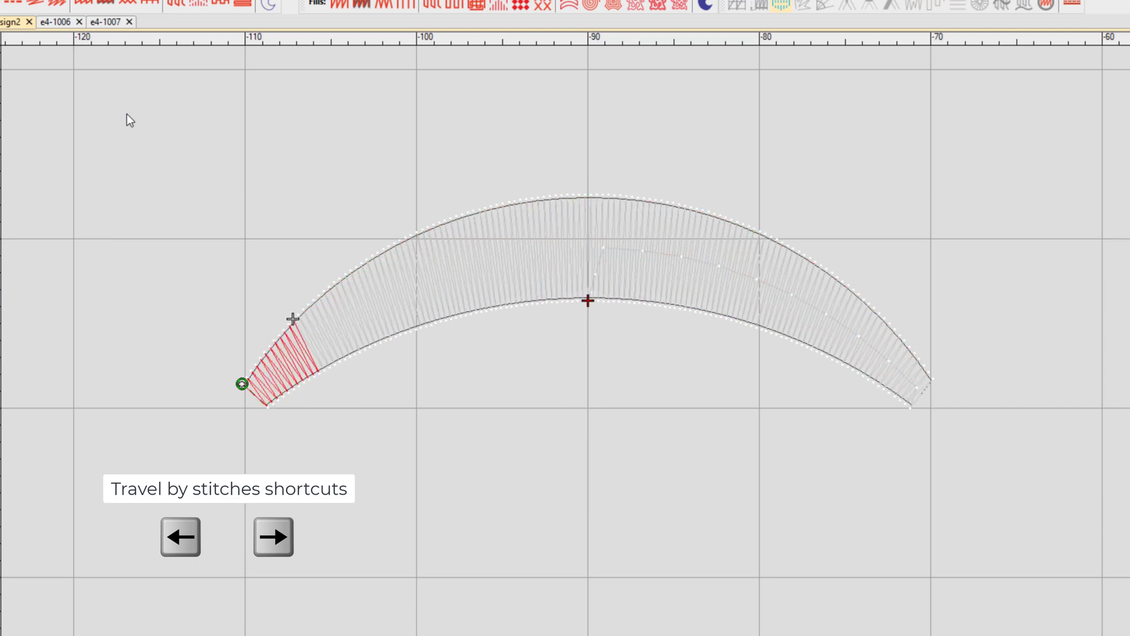
Step: Travel forward by stitches from the column's left end to its exit point, examining the stitching order and the connecting run inside the column
key(Right)
key(Right)
key(Right)
key(Right)
key(Right)
key(Right)
key(Right)
key(Right)
key(Right)
key(Right)
key(Right)
key(Right)
key(Right)
key(Right)
key(Right)
key(Right)
key(Right)
key(Right)
key(Right)
key(Right)
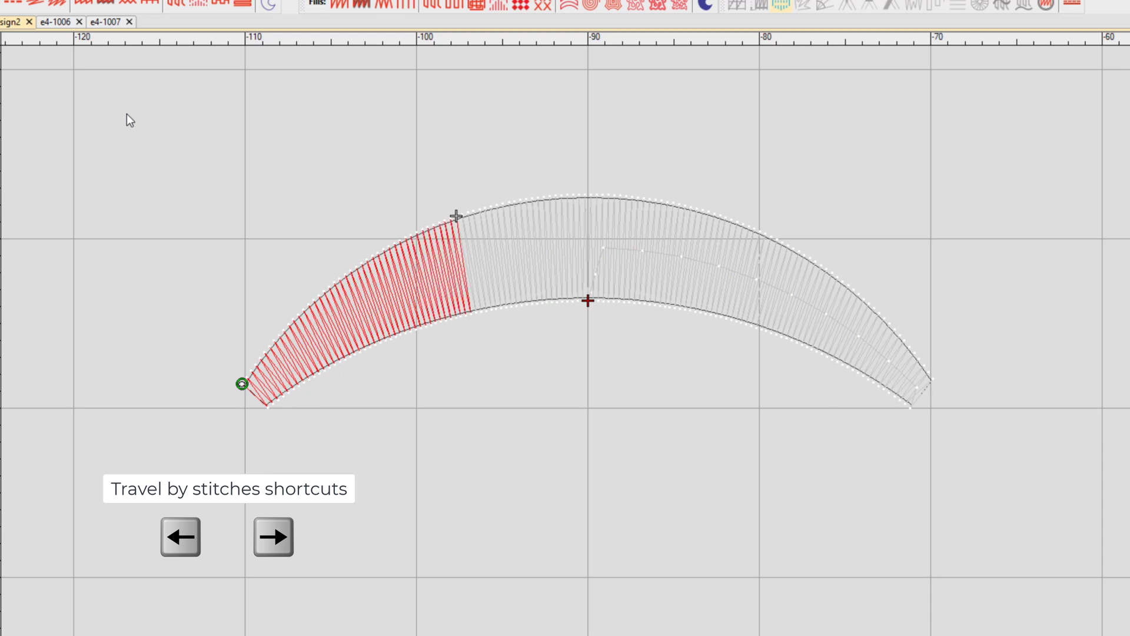
key(Right)
key(Right)
key(Right)
key(Right)
key(Right)
key(Right)
key(Right)
key(Right)
key(Right)
key(Right)
key(Right)
key(Right)
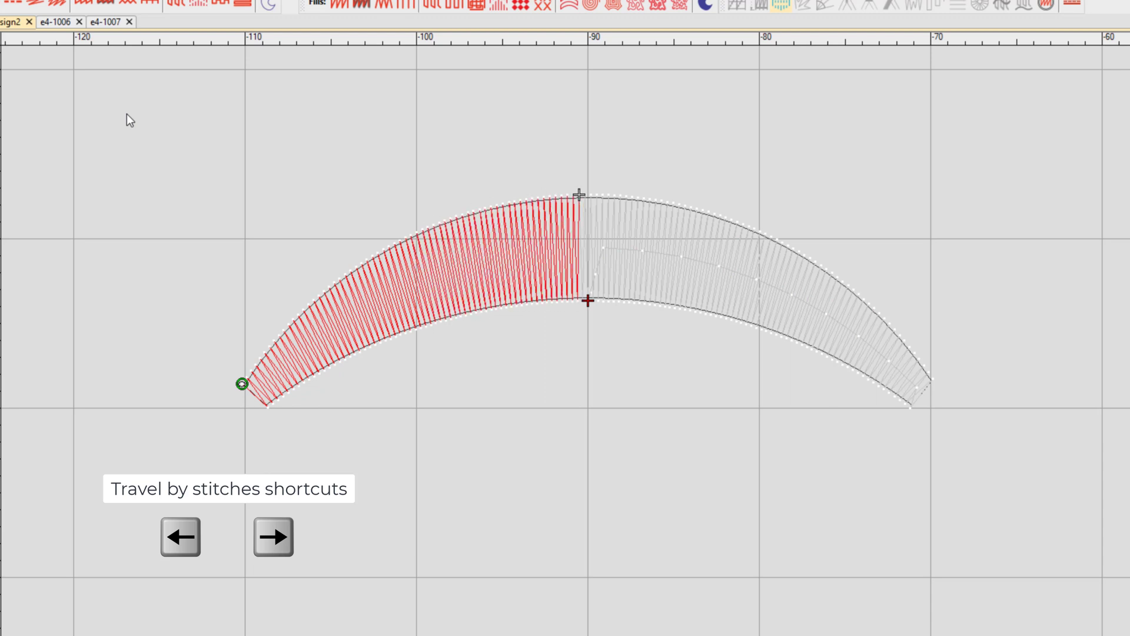
key(Right)
key(Right)
key(Right)
key(Right)
key(Right)
key(Right)
key(Right)
key(Right)
key(Right)
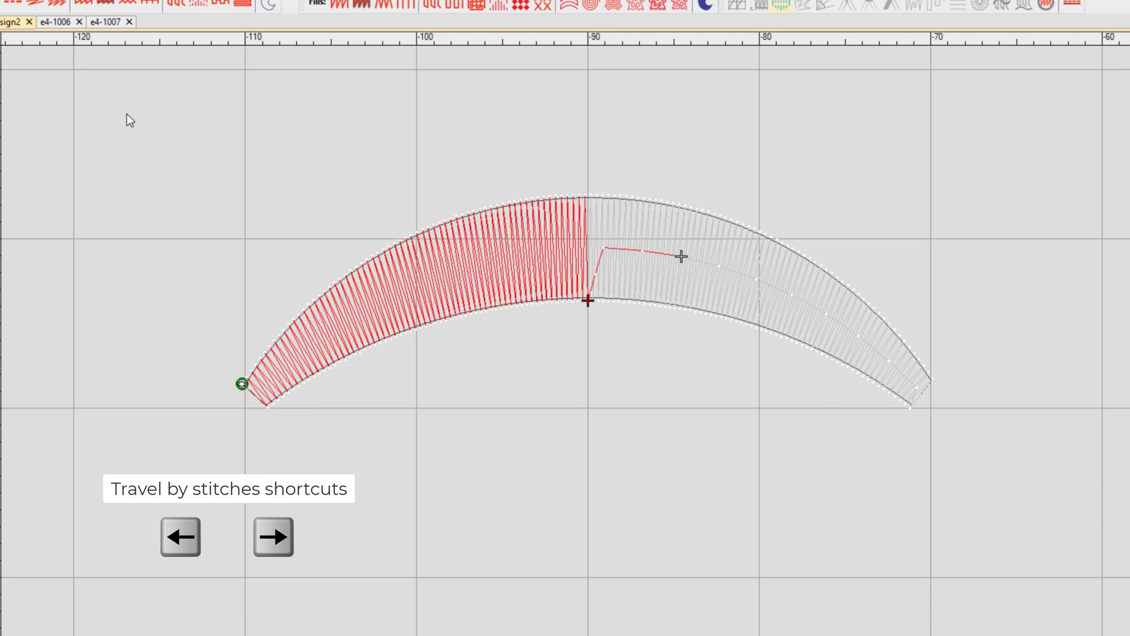
key(Right)
key(Right)
key(Right)
key(Right)
key(Right)
key(Right)
key(Right)
key(Right)
key(Right)
key(Right)
key(Right)
key(Right)
key(Right)
key(Right)
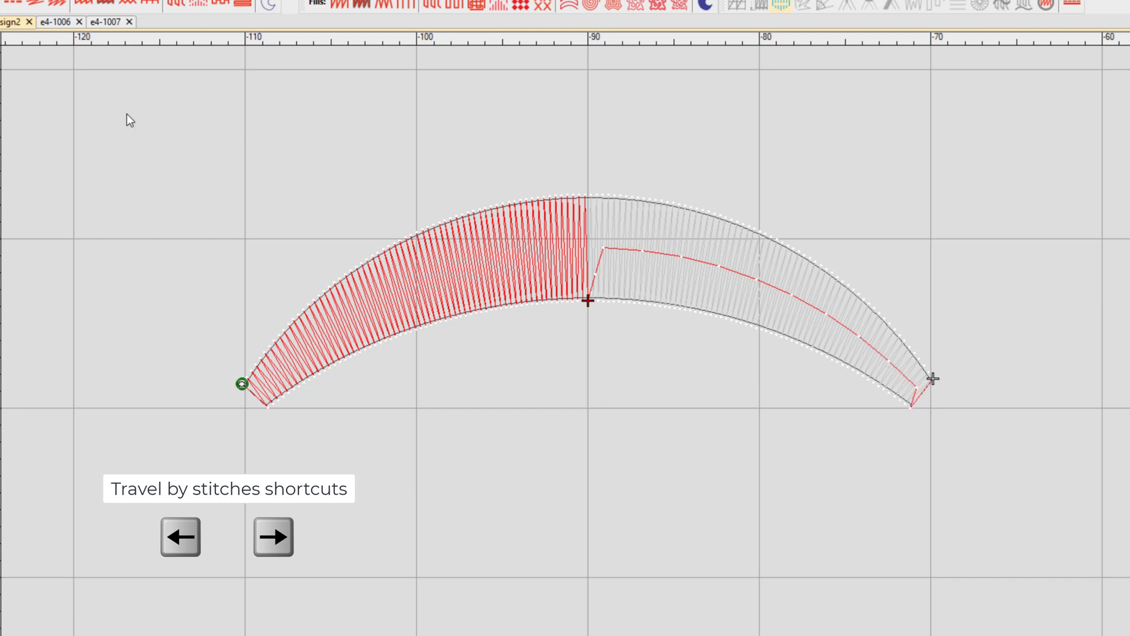
key(Right)
key(Right)
key(Right)
key(Right)
key(Right)
key(Right)
key(Right)
key(Right)
key(Right)
key(Right)
key(Right)
key(Right)
key(Right)
key(Right)
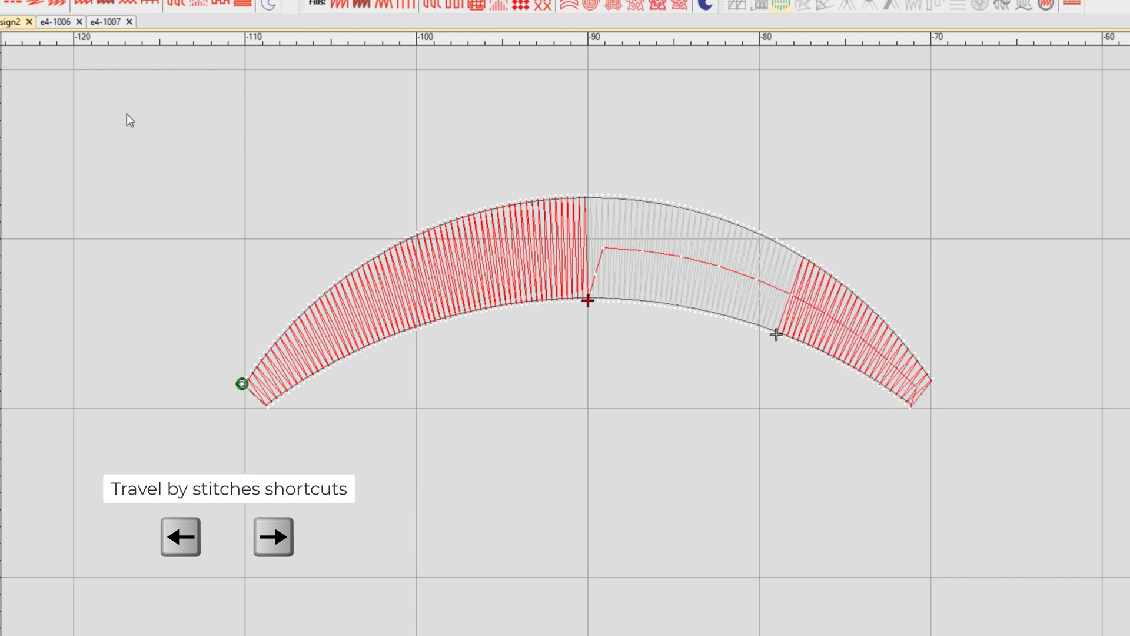
key(Right)
key(Right)
key(Right)
key(Right)
key(Right)
key(Right)
key(Right)
key(Right)
key(Right)
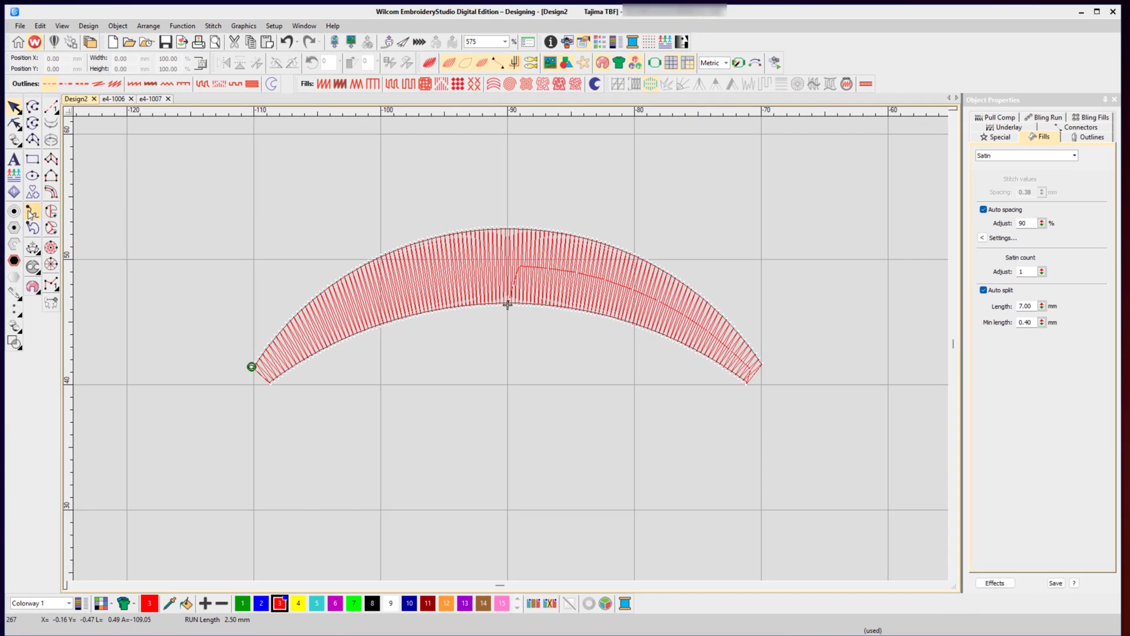
Step: Draw a freehand run-stitch swirl about 16 mm wide from just below the column's lower middle, and check the design in TrueView
click(36, 210)
mouse_move(507, 315)
mouse_down()
mouse_move(555, 352)
mouse_move(493, 389)
mouse_move(359, 433)
mouse_move(492, 490)
mouse_move(500, 415)
mouse_move(503, 474)
mouse_move(484, 456)
mouse_move(498, 462)
mouse_up()
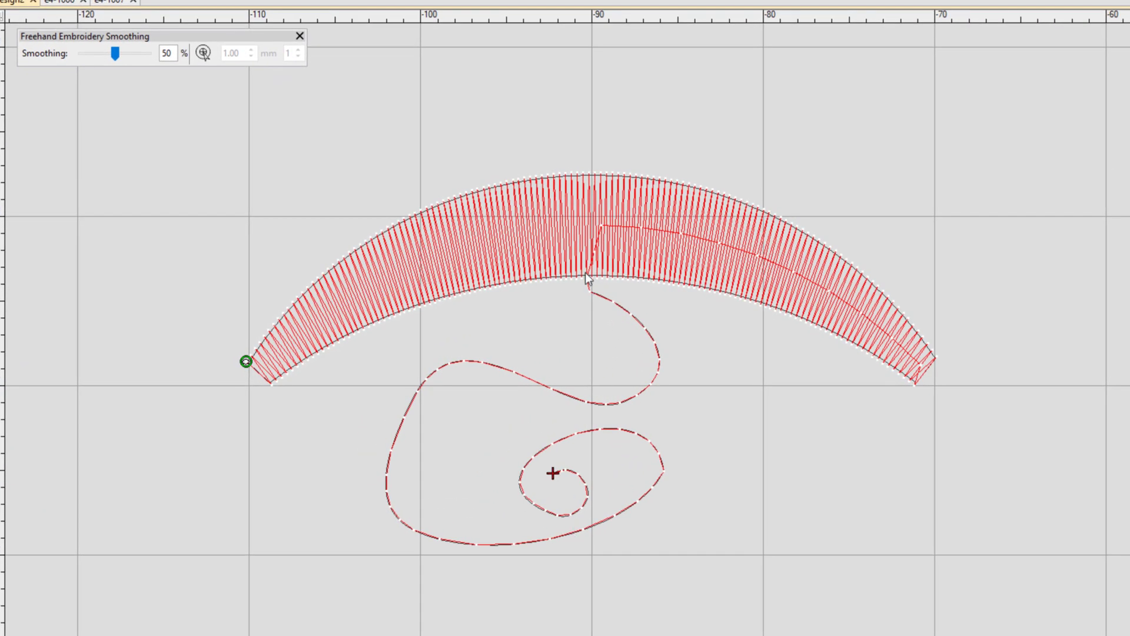
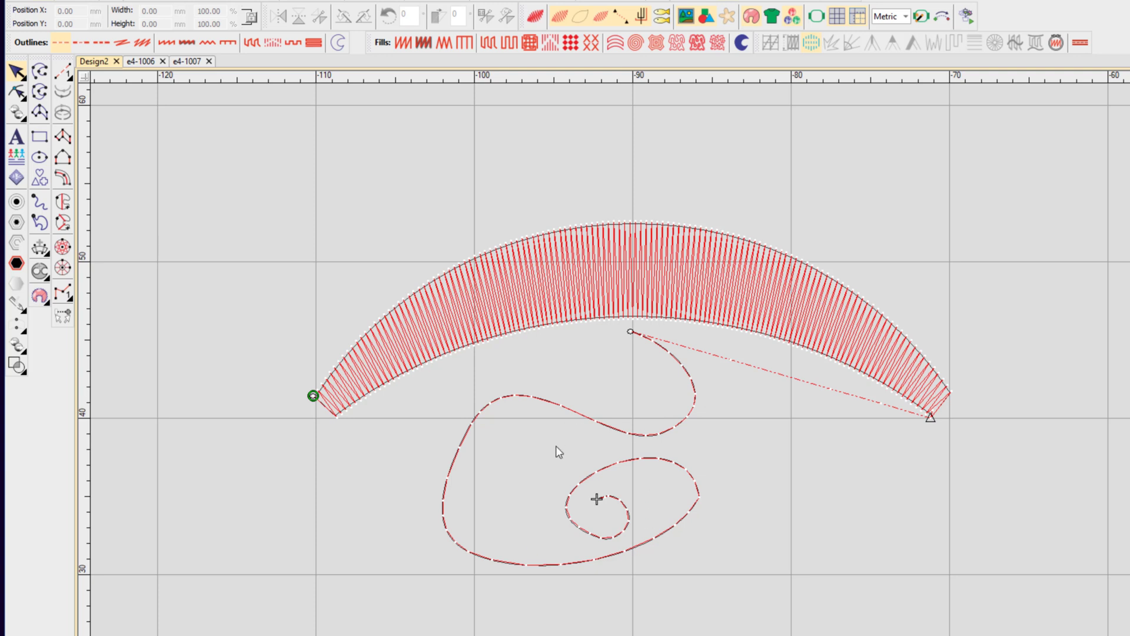
click(535, 16)
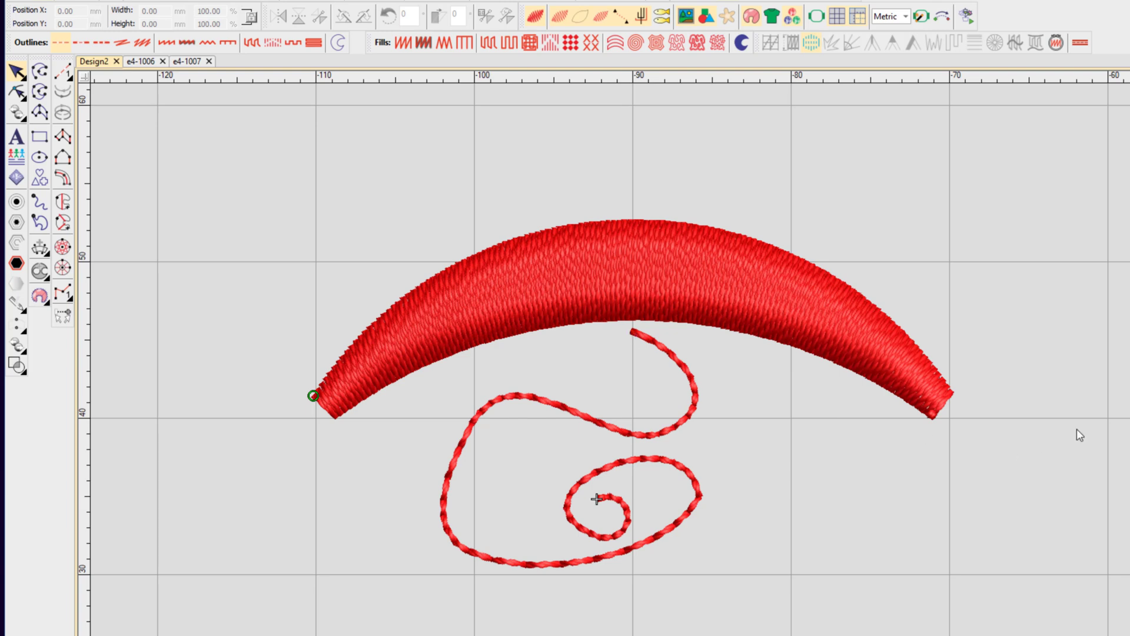
key(t)
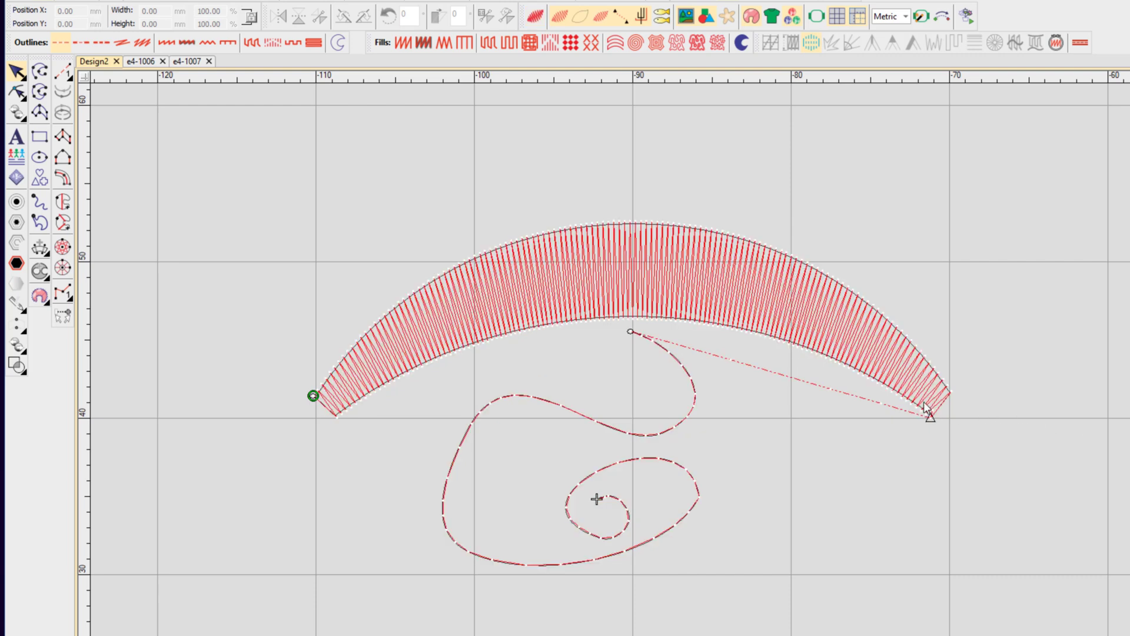
Step: Move the column's exit point from its right end to the middle of its lower edge with Reshape, beside the swirl's start
click(647, 224)
click(18, 91)
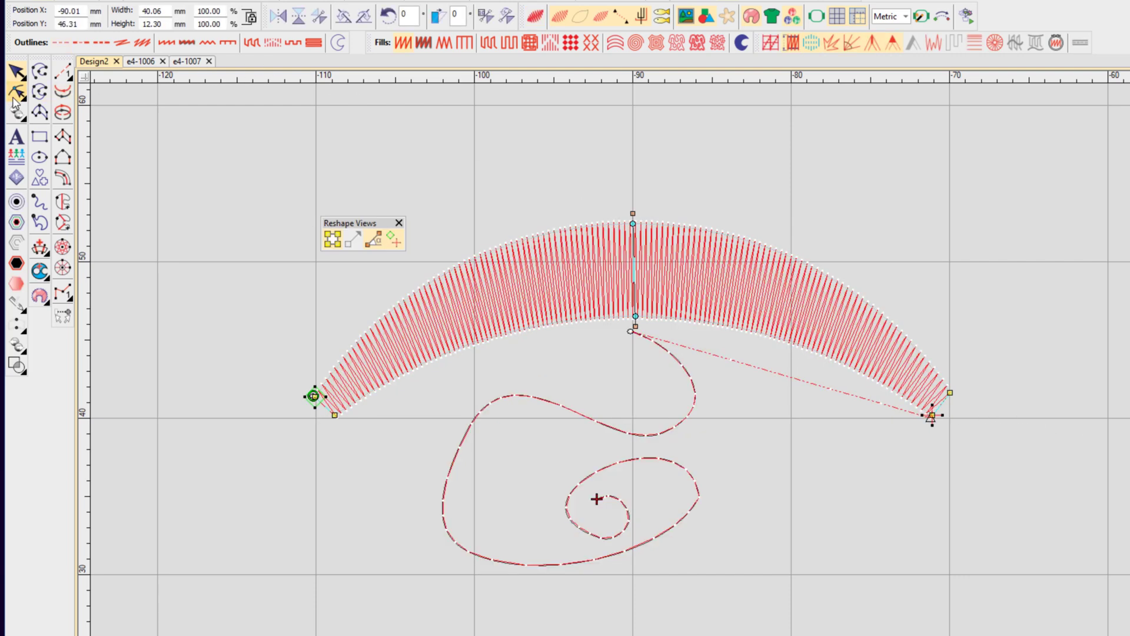
click(632, 318)
click(17, 71)
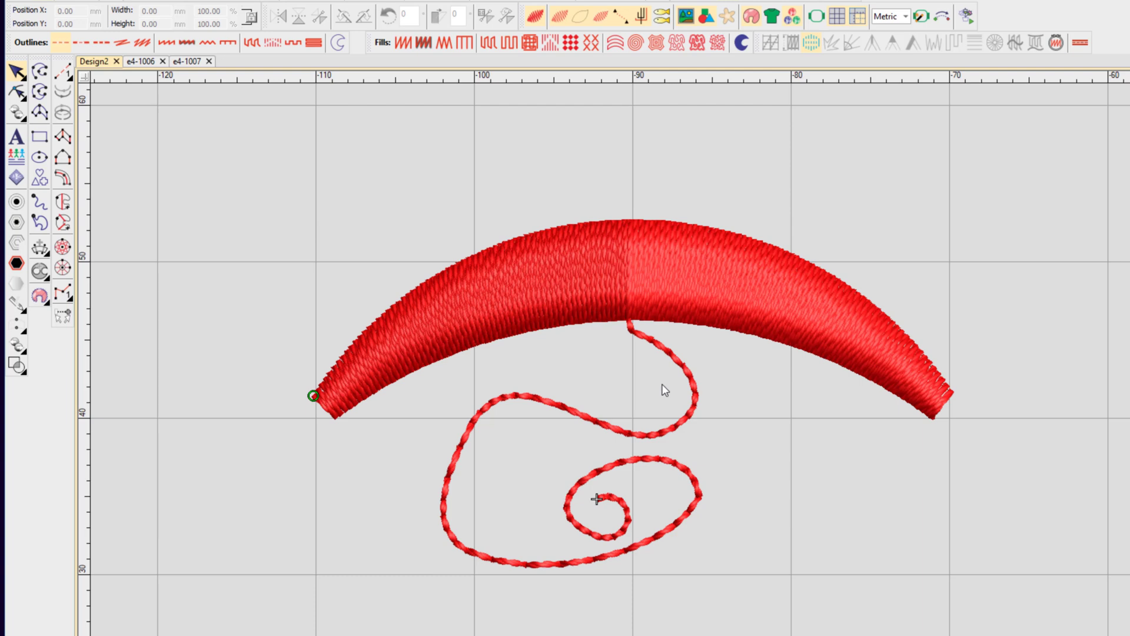
Step: Turn off TrueView and display the column's entry and exit points in Reshape
key(t)
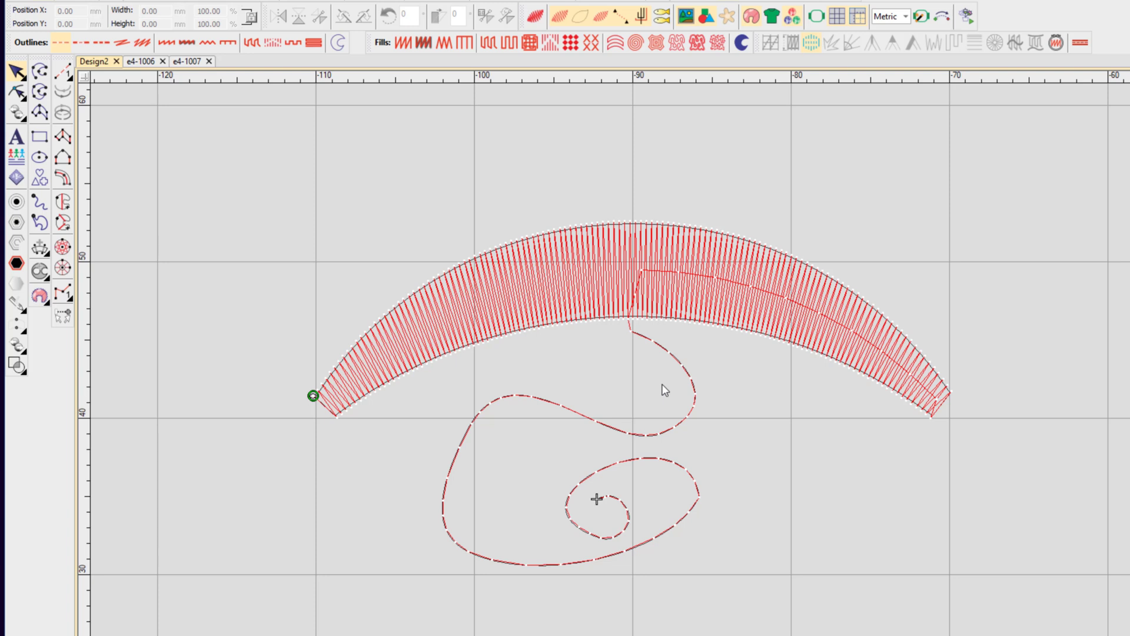
key(h)
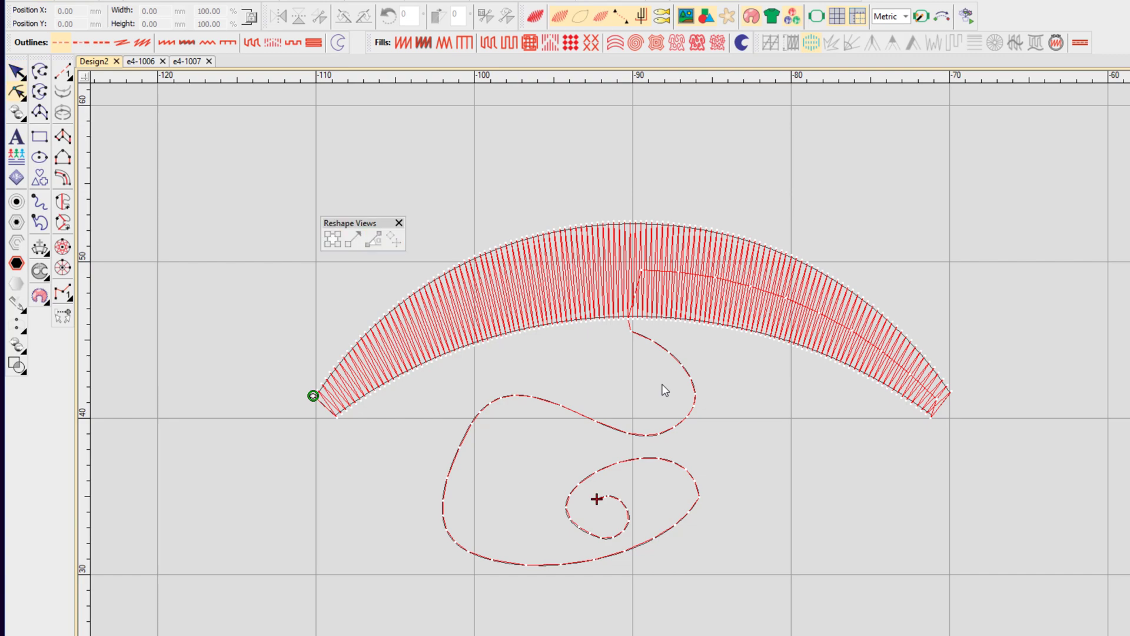
click(889, 319)
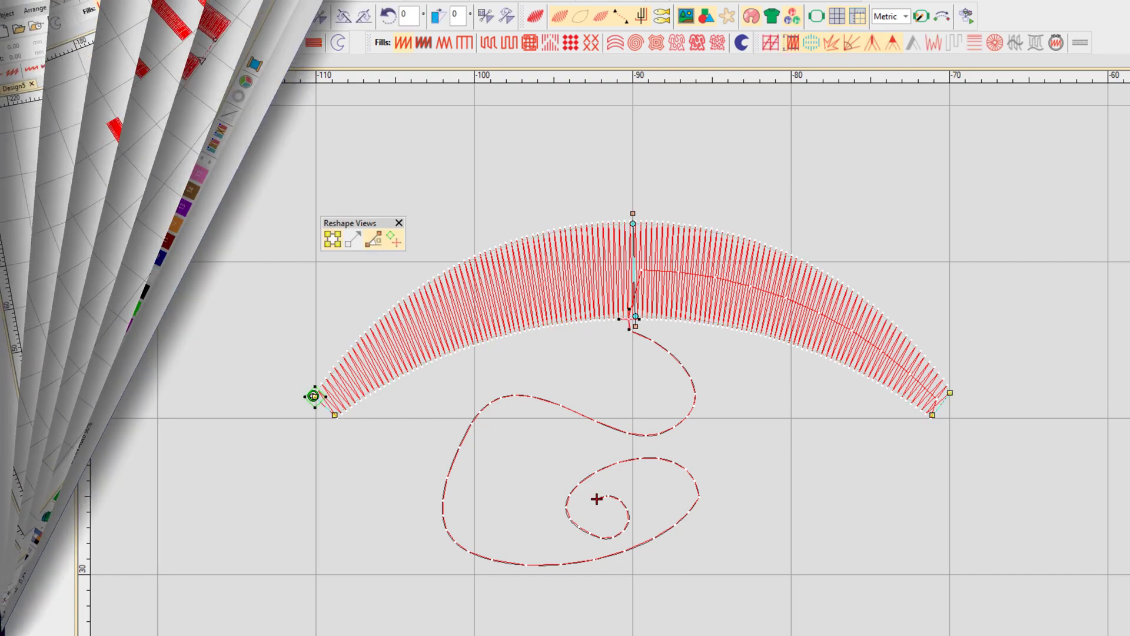
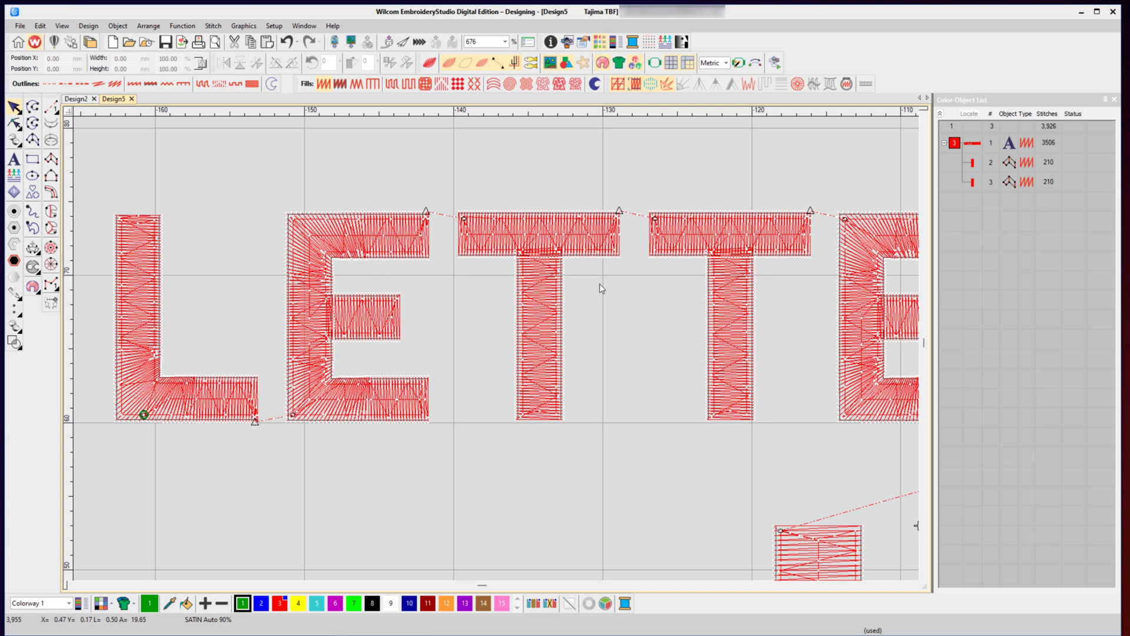
Step: Fit the whole LETTERING design in view and close the Color-Object List
key(1)
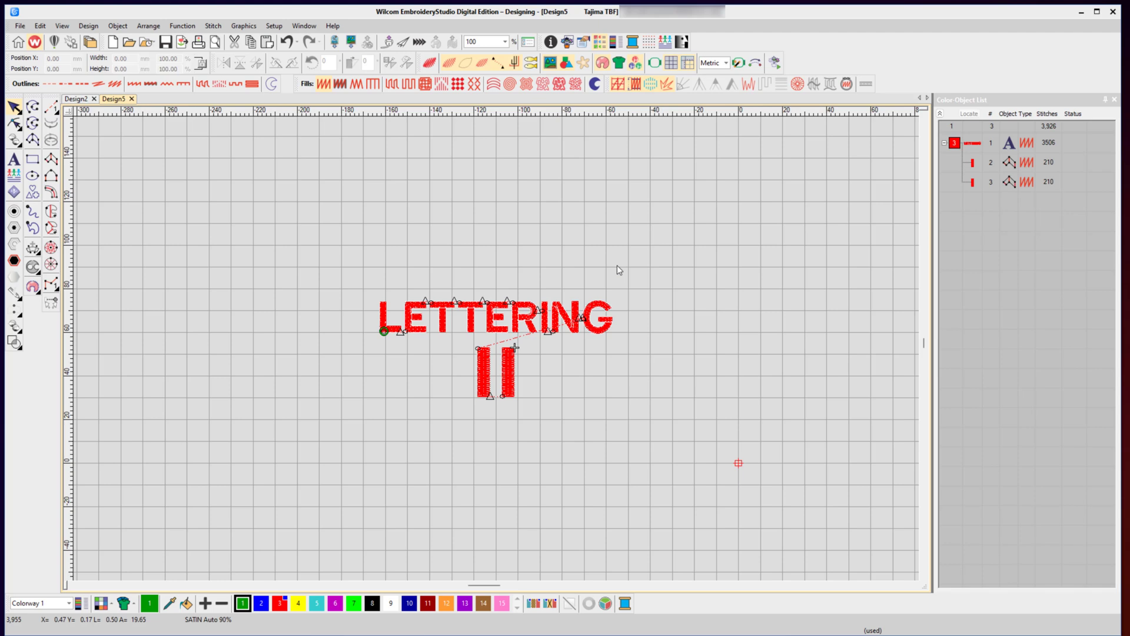
key(0)
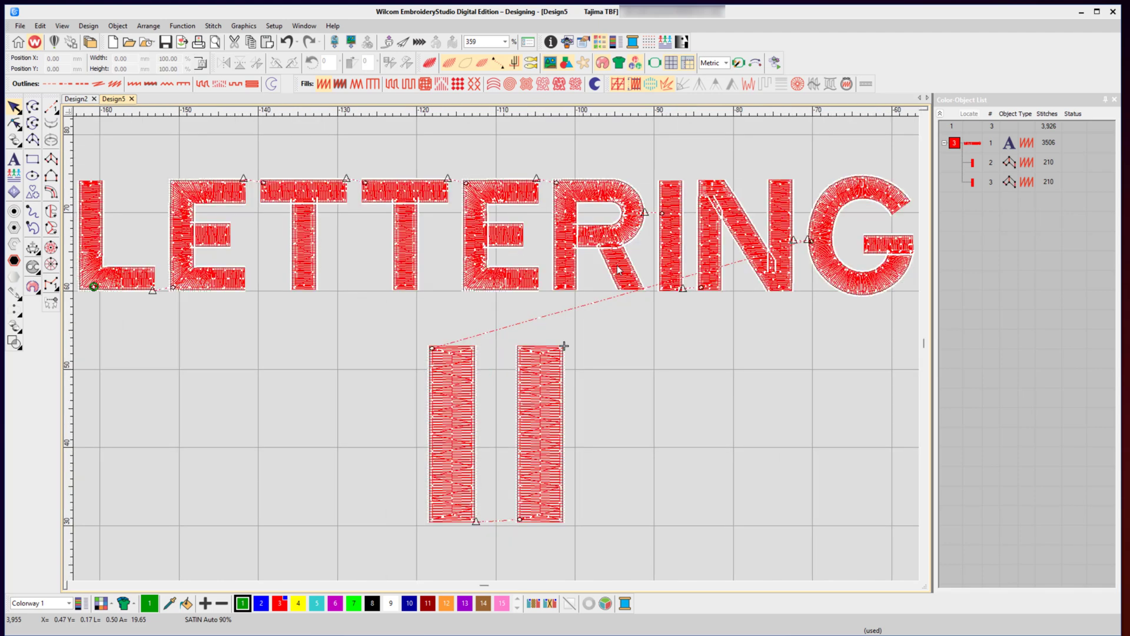
click(1114, 100)
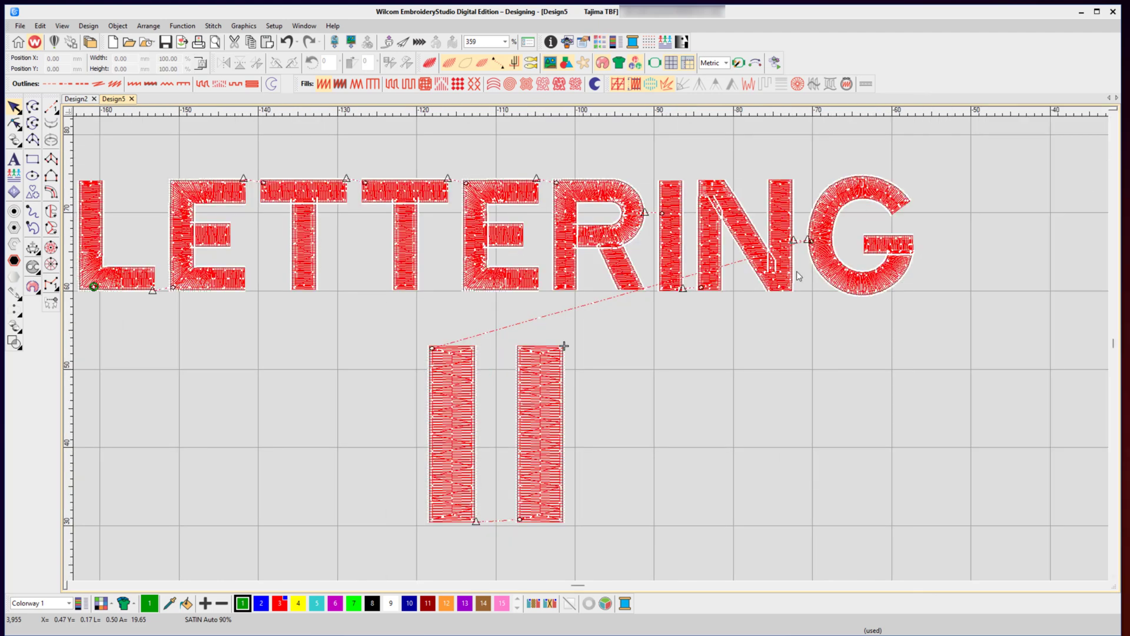
Step: Open the object properties of the LETTERING object and show its Connectors settings
click(518, 198)
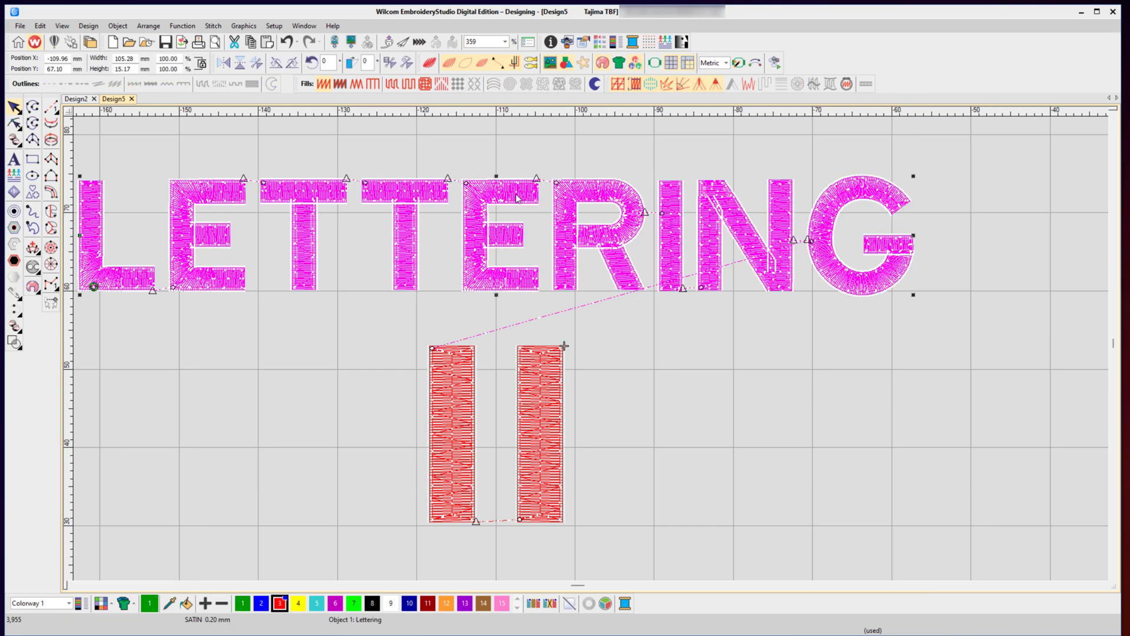
right_click(518, 199)
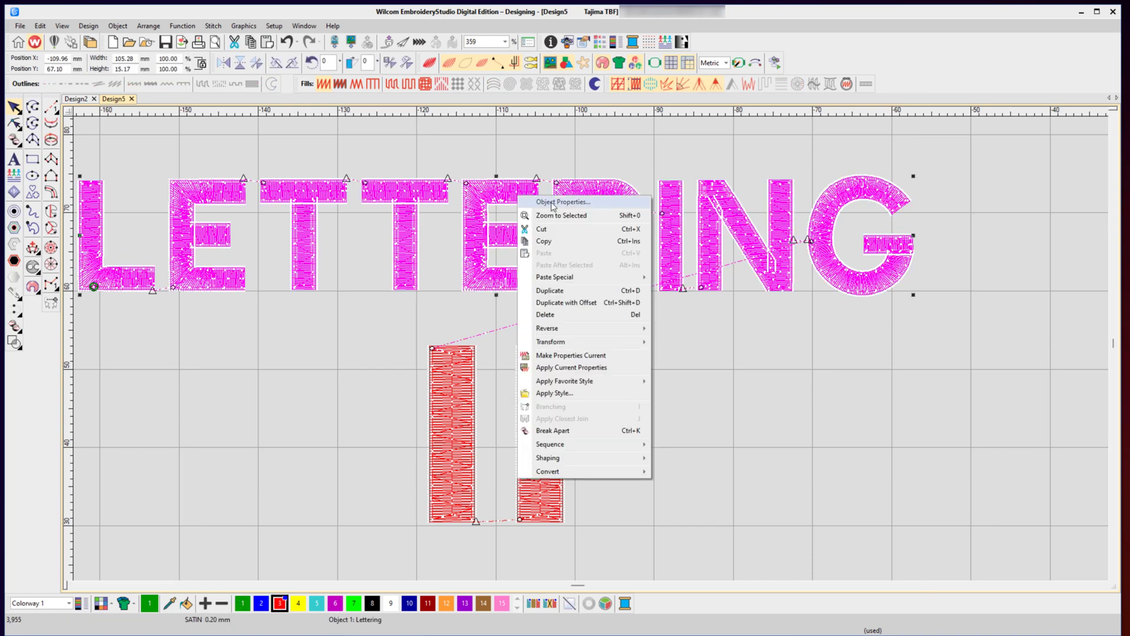
click(553, 204)
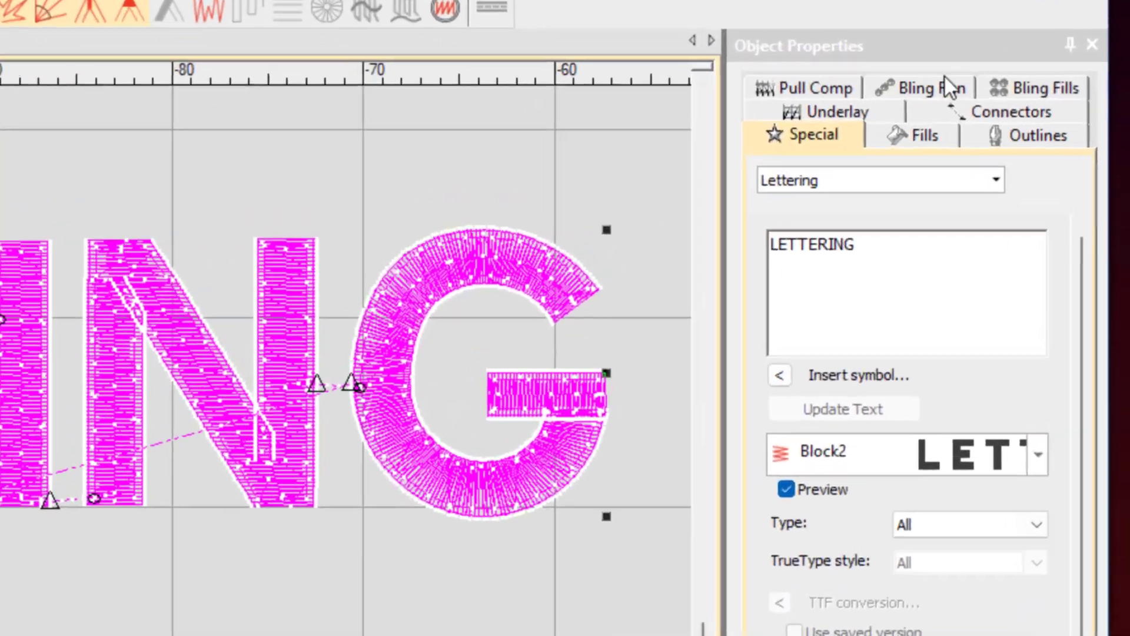
click(1005, 109)
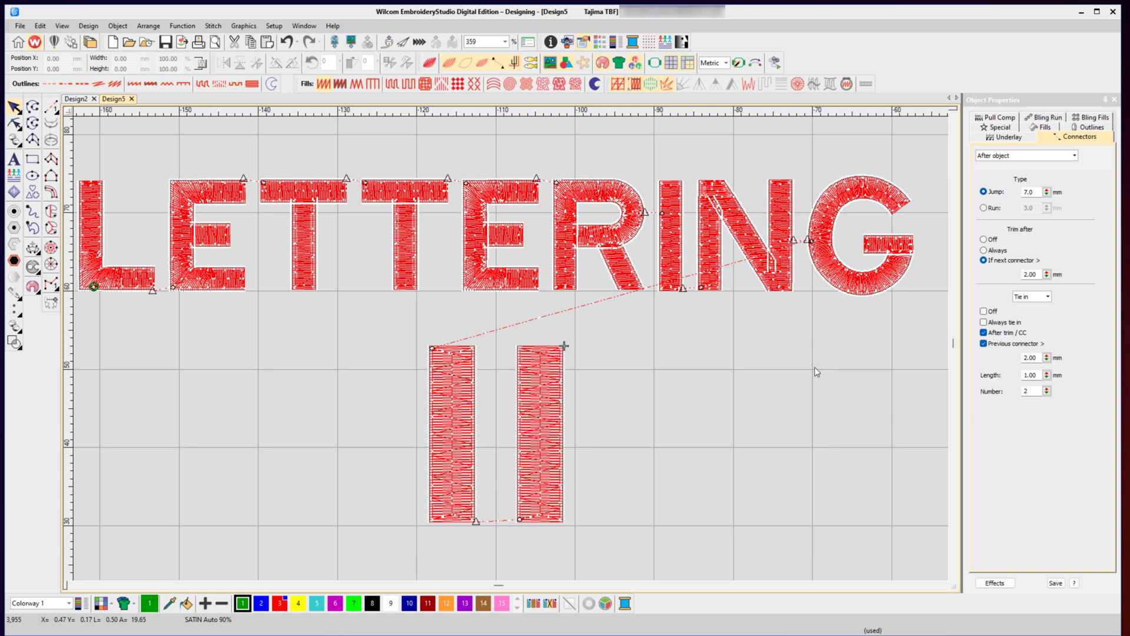
Step: Select the lettering and the two columns below it in turn to examine the connectors running between the objects
click(322, 194)
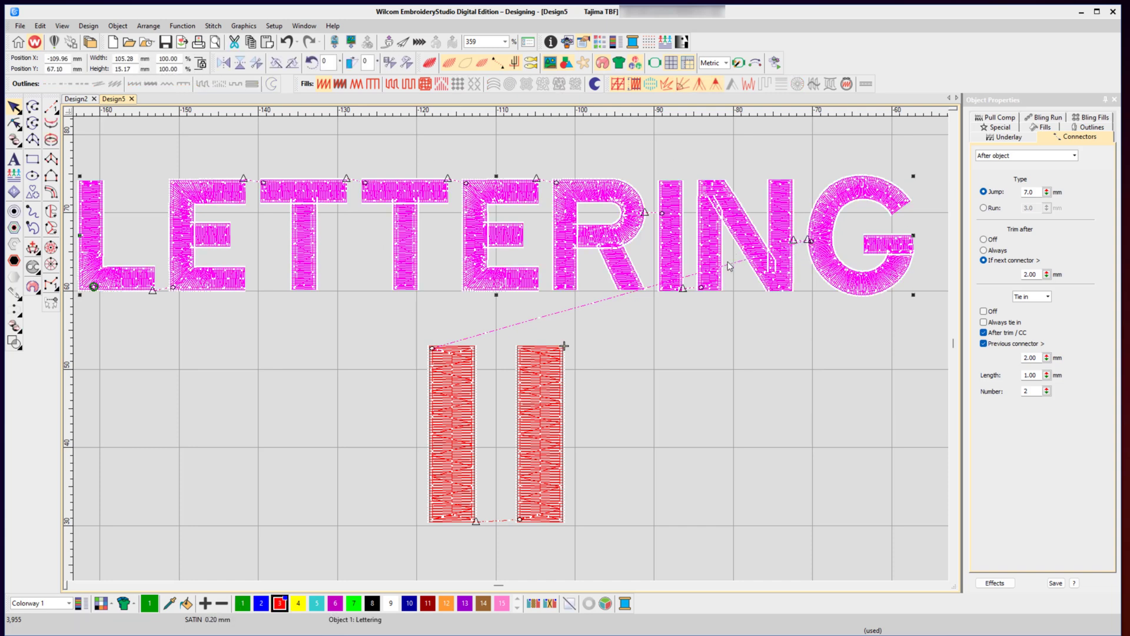
click(458, 376)
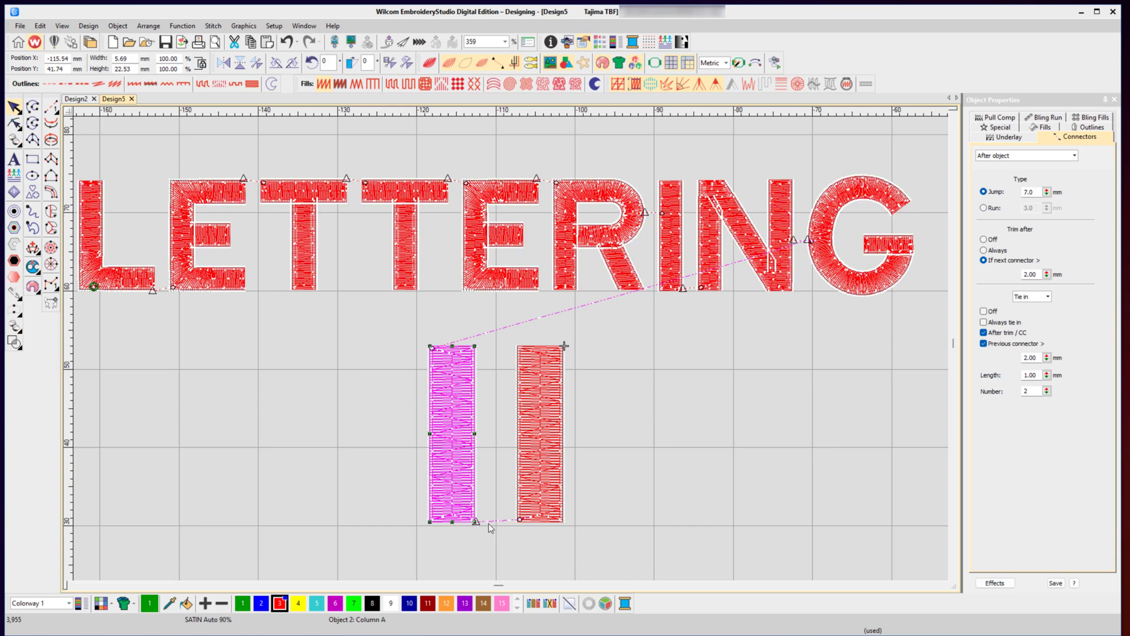
click(530, 518)
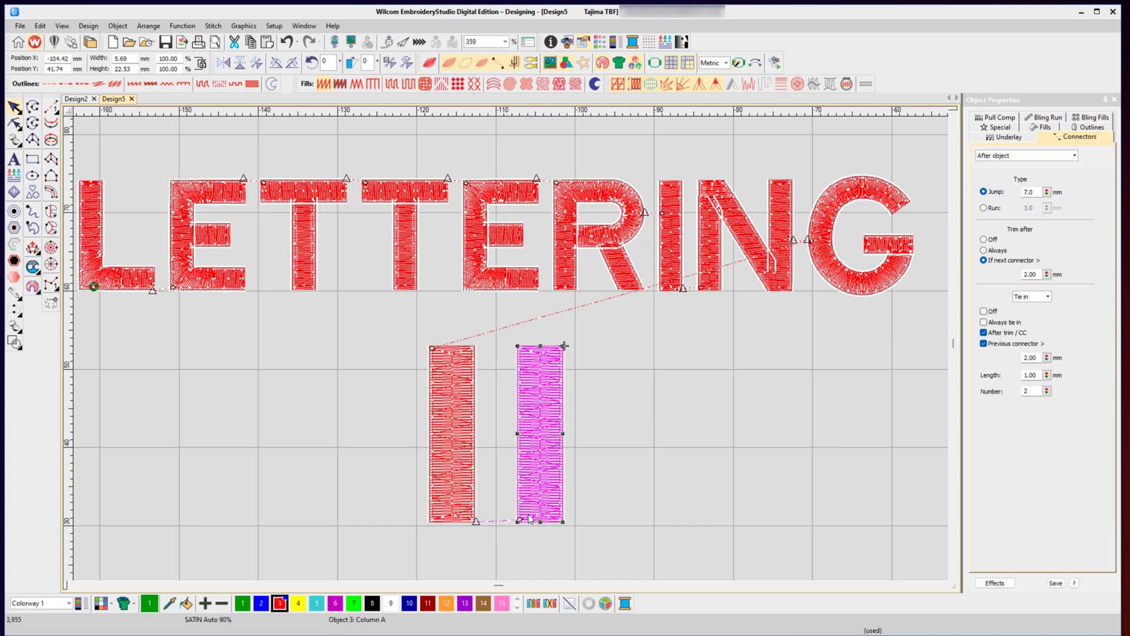
click(517, 281)
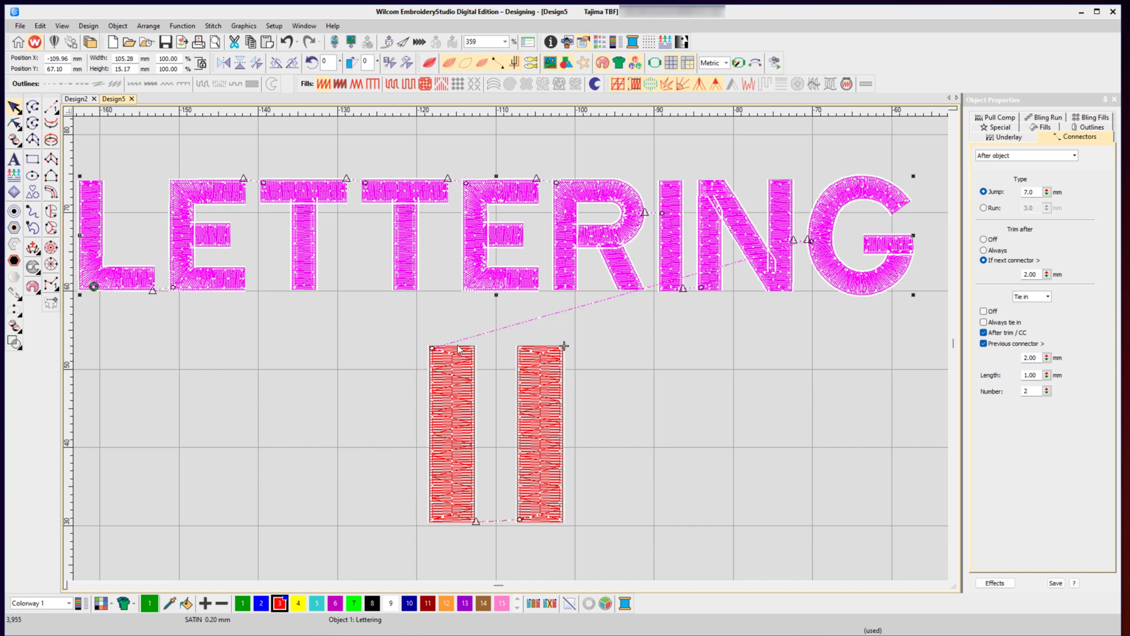
click(458, 392)
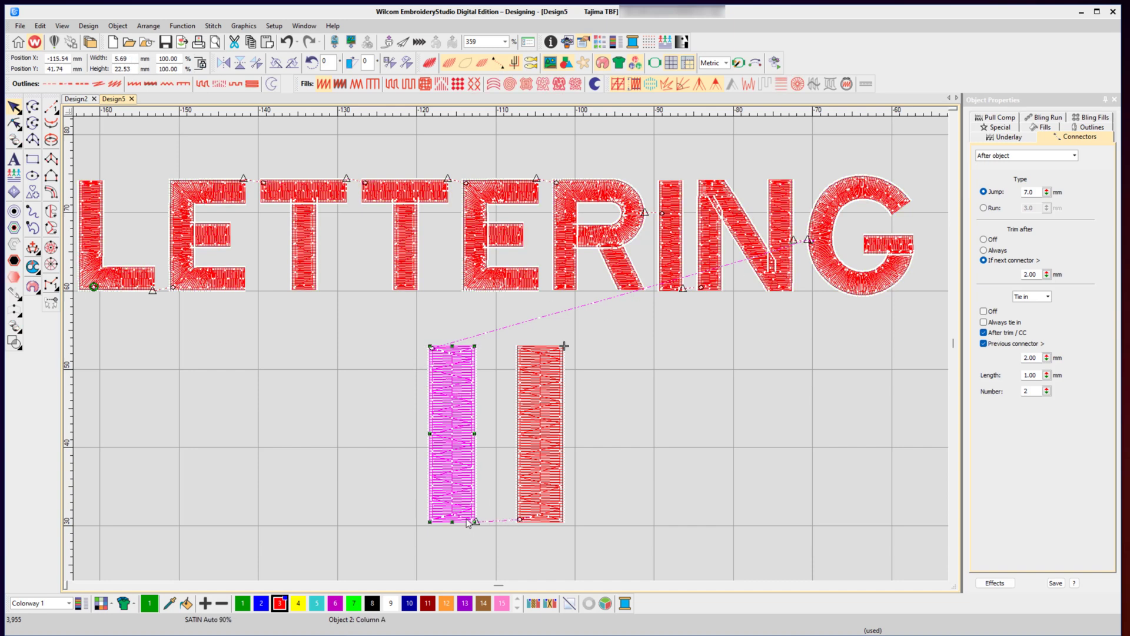
Step: Select the lettering and display its connector settings for Inside object
click(471, 280)
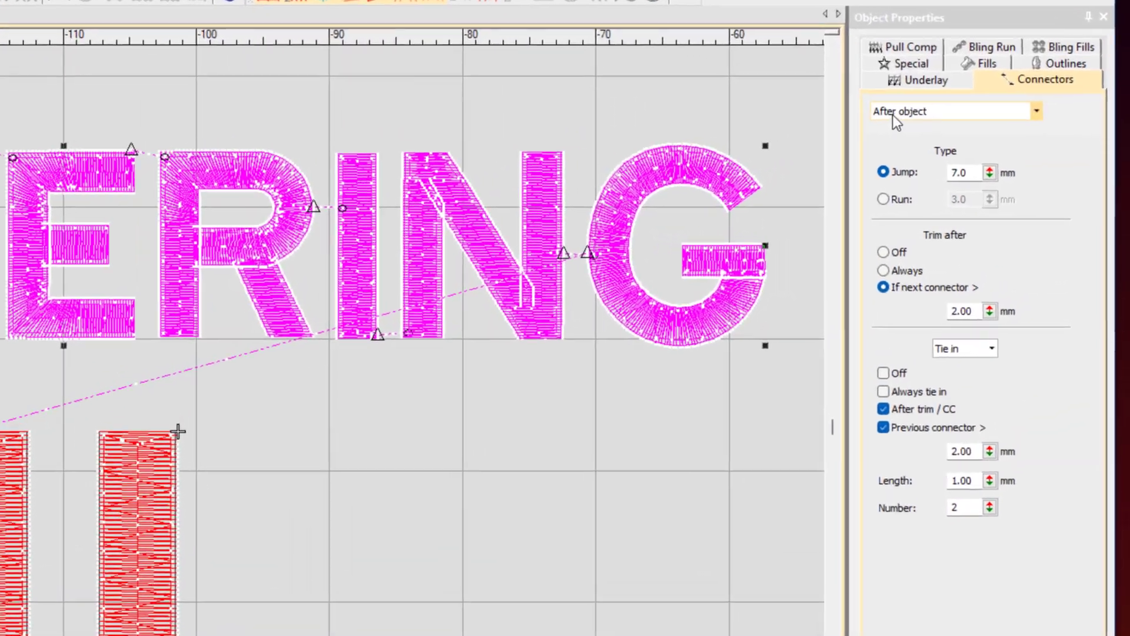
click(988, 157)
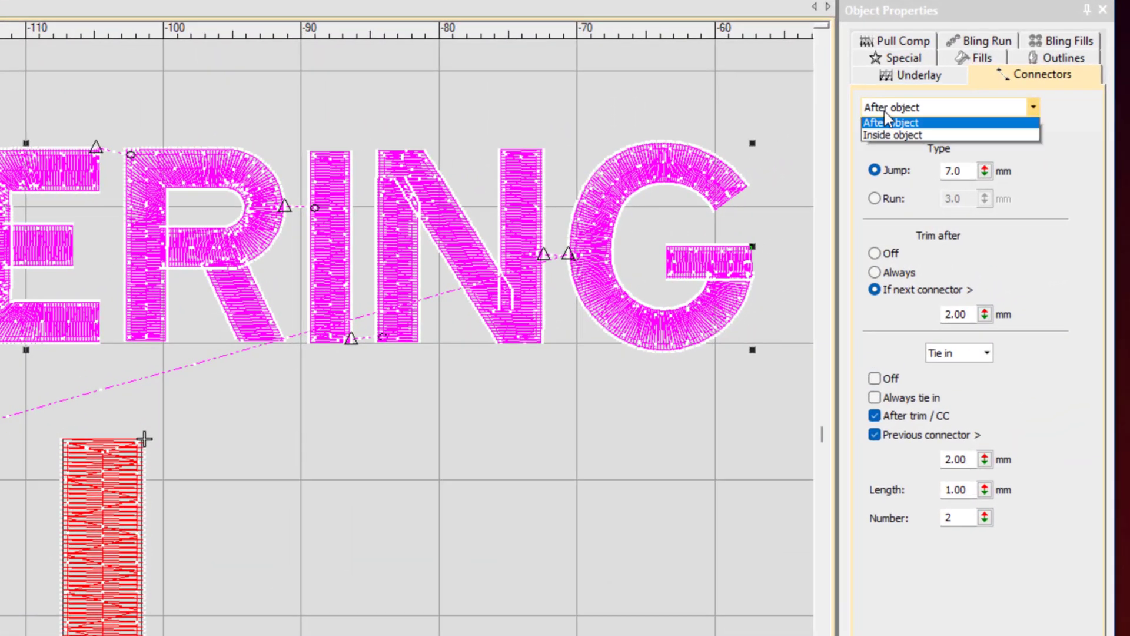
click(887, 135)
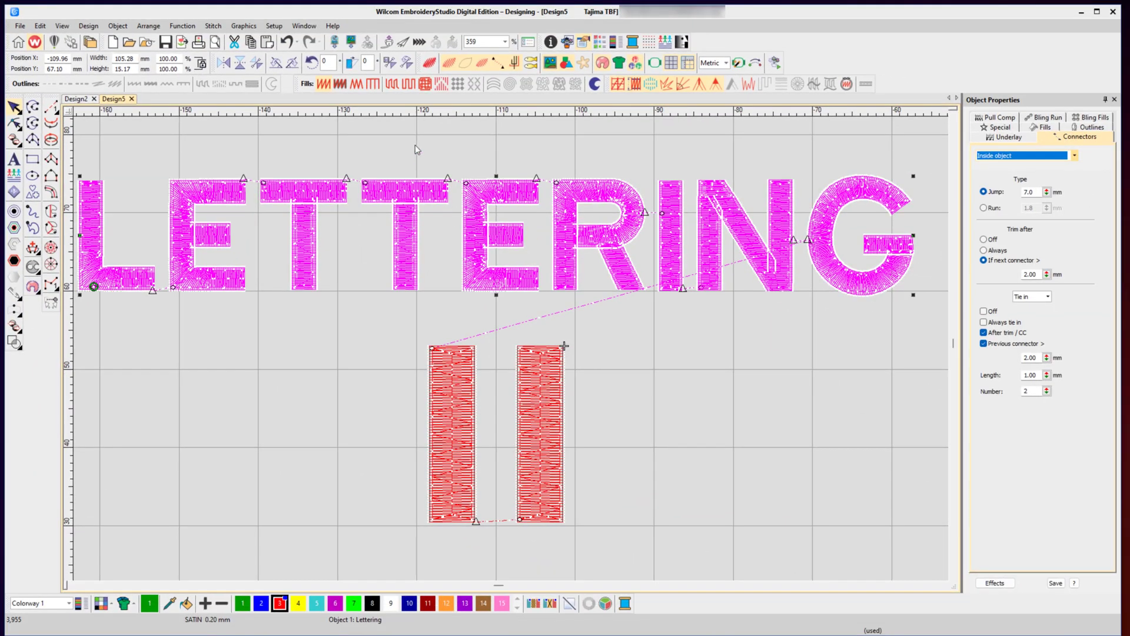
Step: Deselect the lettering and zoom in on the connector between the second T and the second E
key(Escape)
key(b)
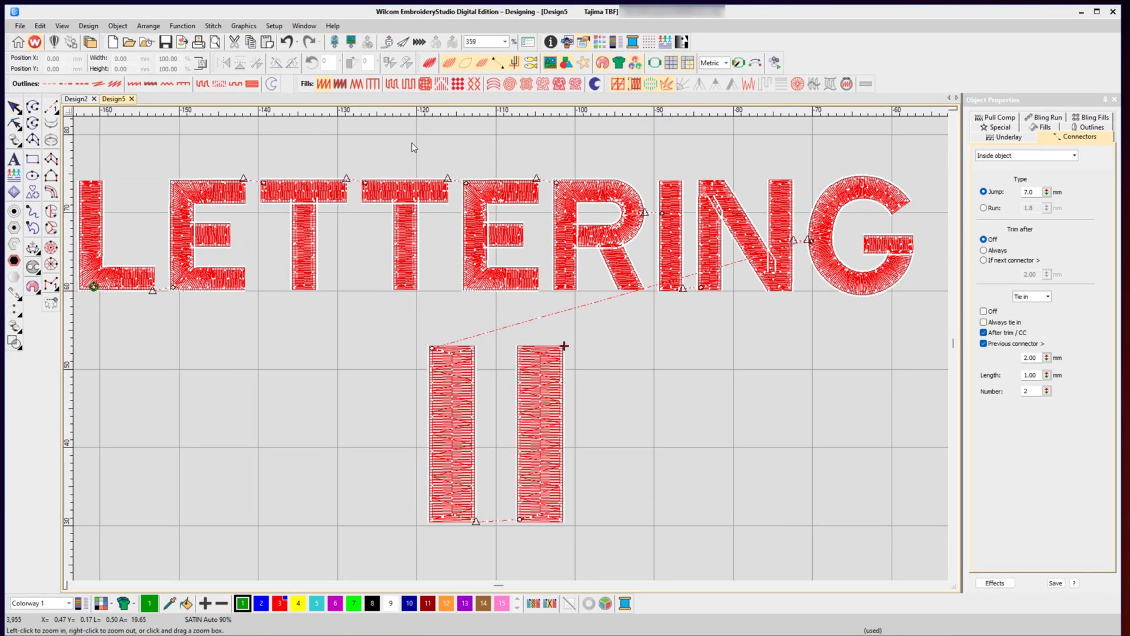
drag(412, 143, 503, 214)
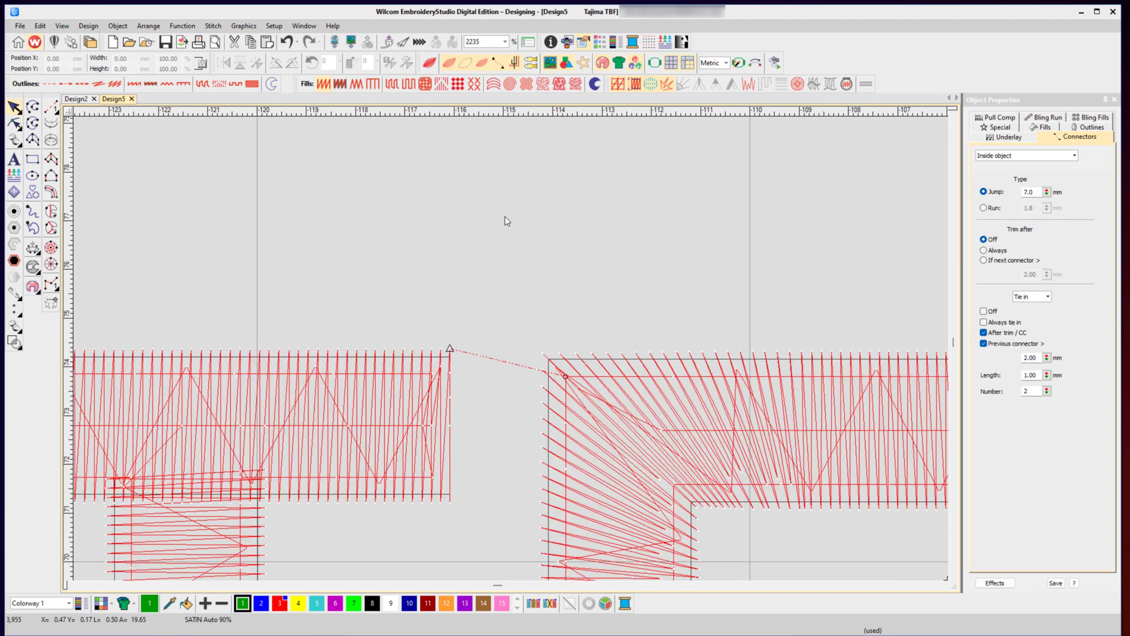
Step: Measure the connector from the second T to the second E, then show the whole design
key(m)
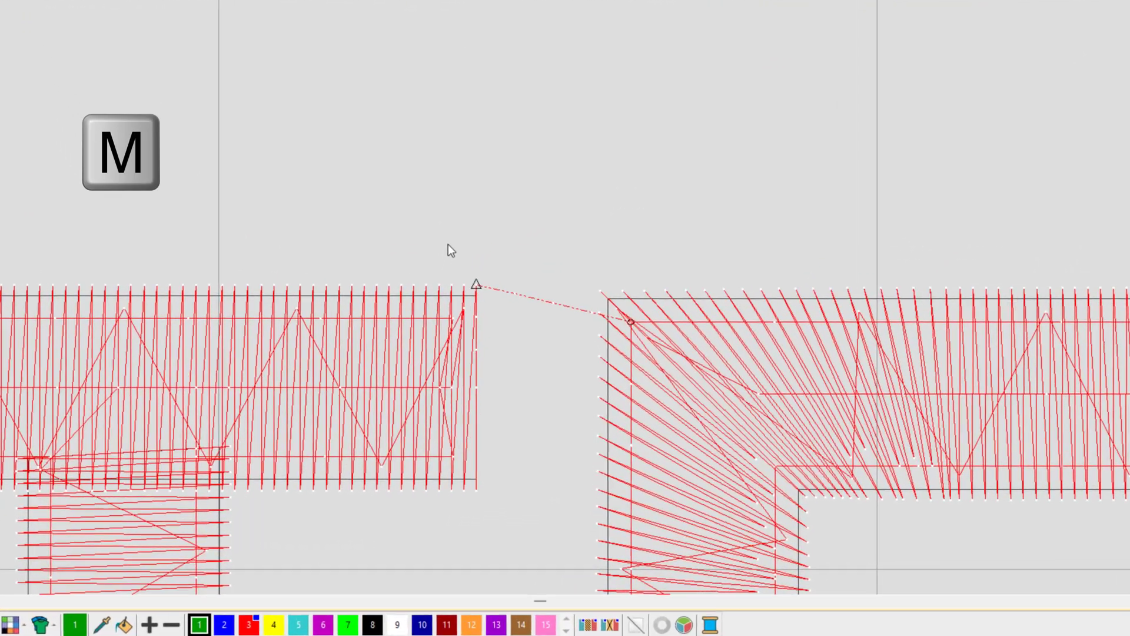
click(493, 248)
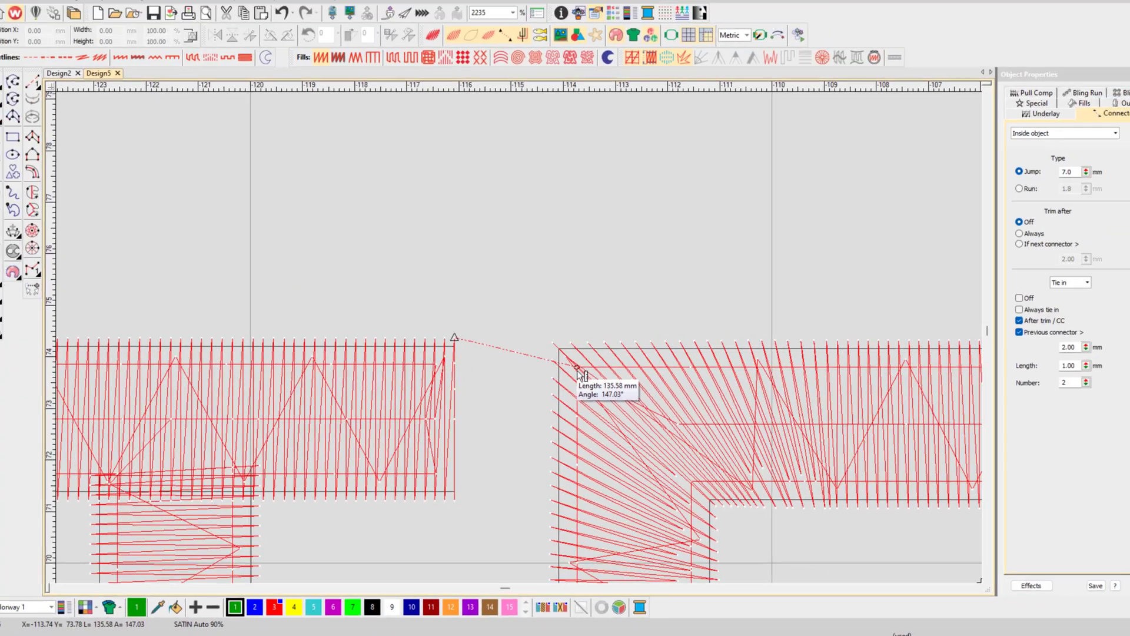
key(0)
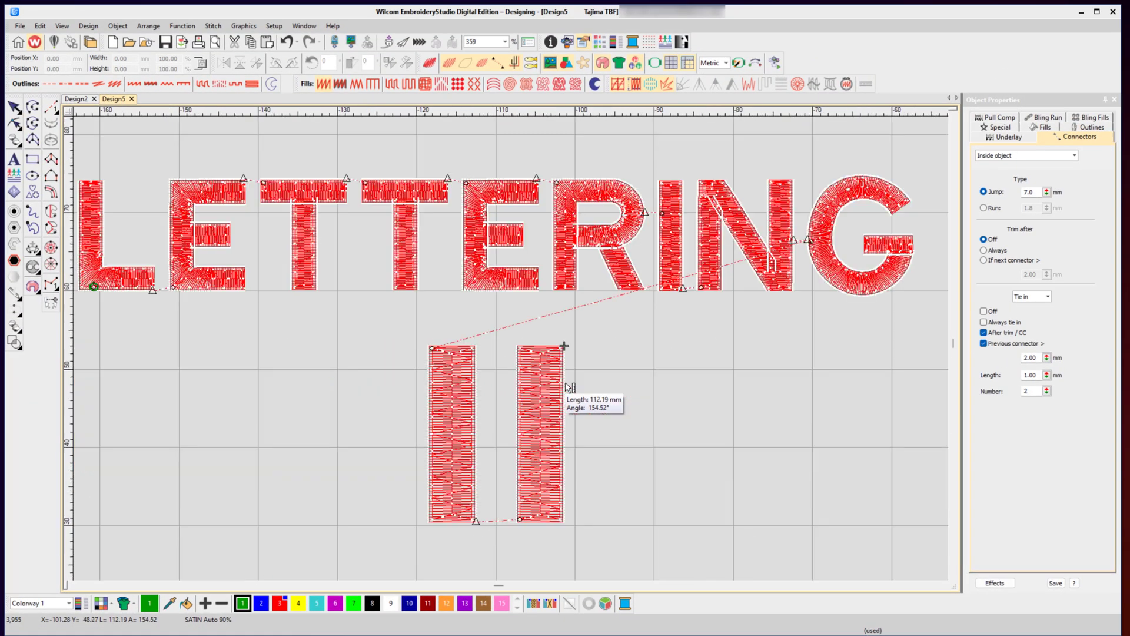
key(Escape)
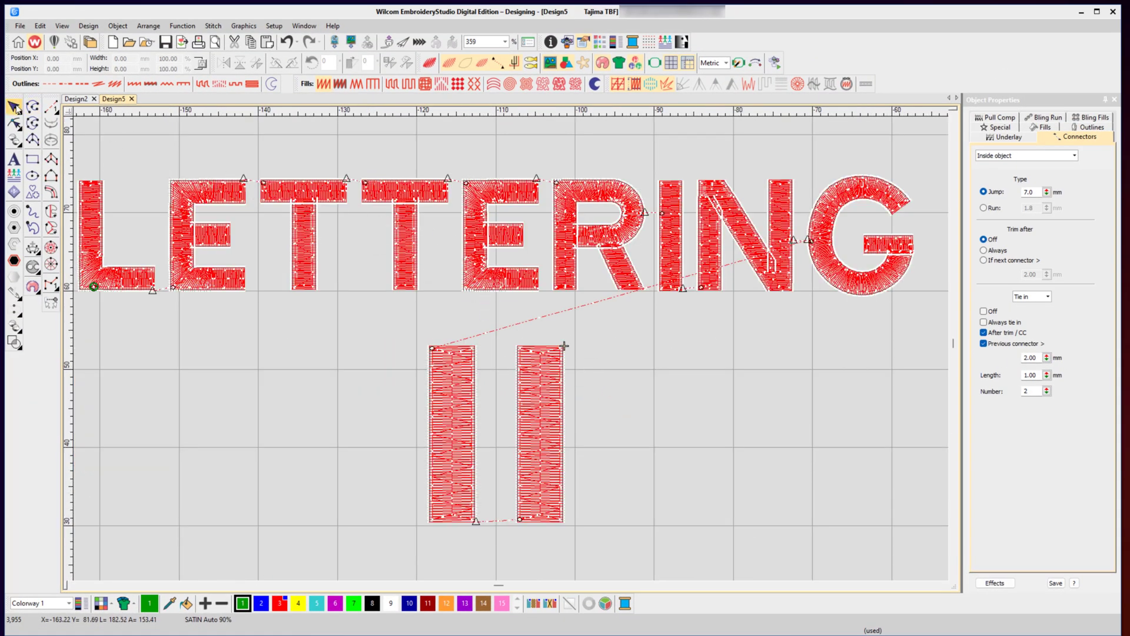
Step: Set Trim after to Off for the lettering's inside-object connectors and preview the stitching in realistic view
click(480, 206)
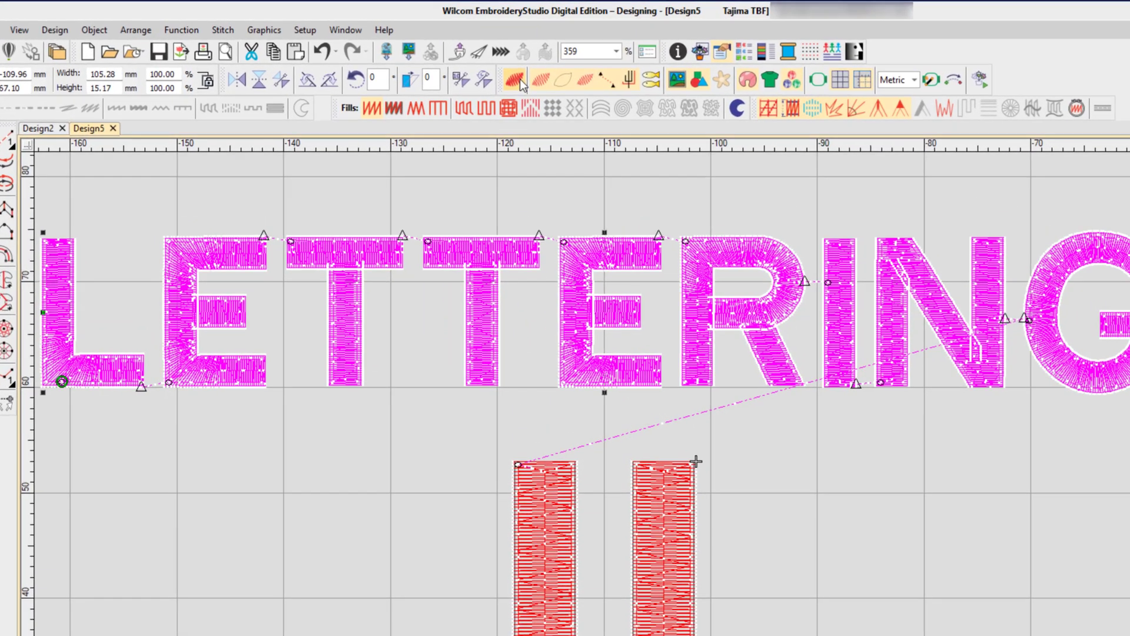
key(t)
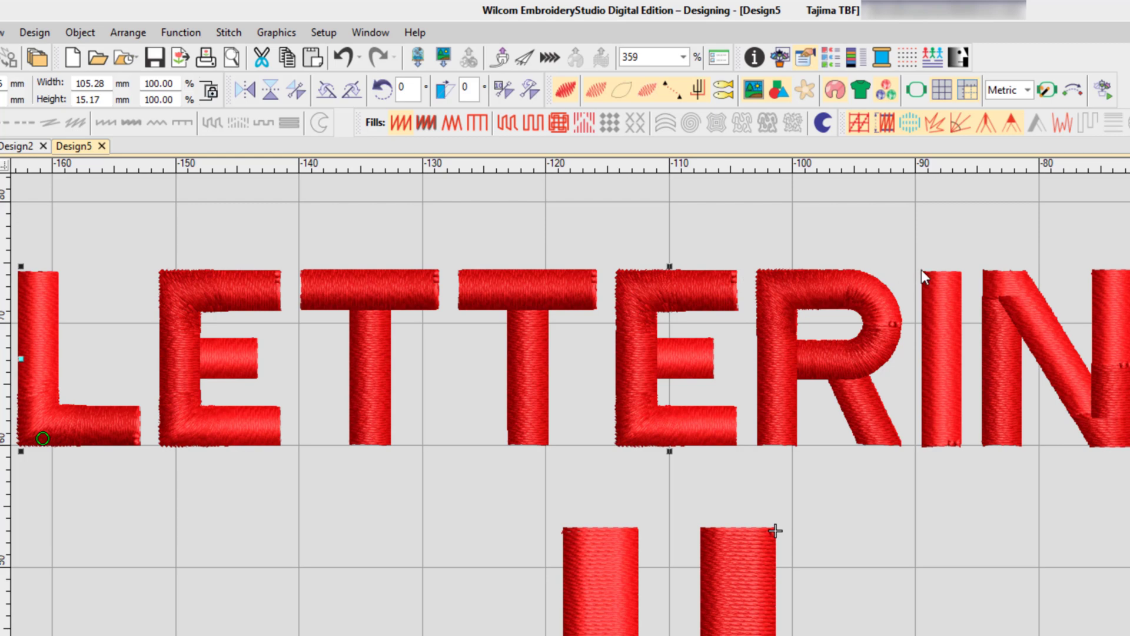
click(568, 94)
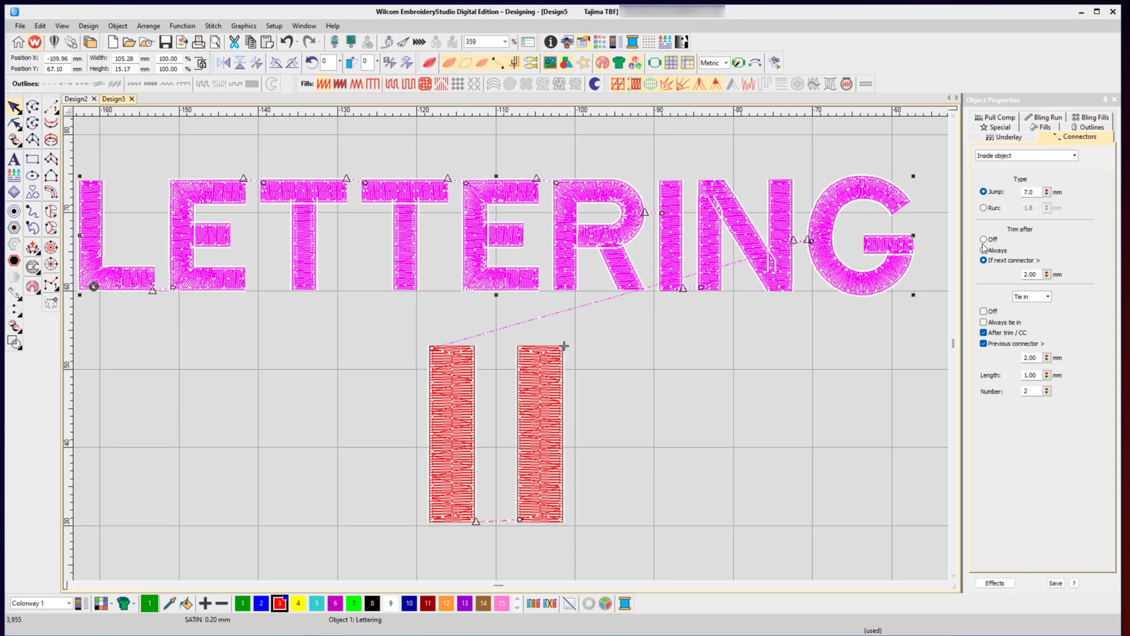
click(985, 240)
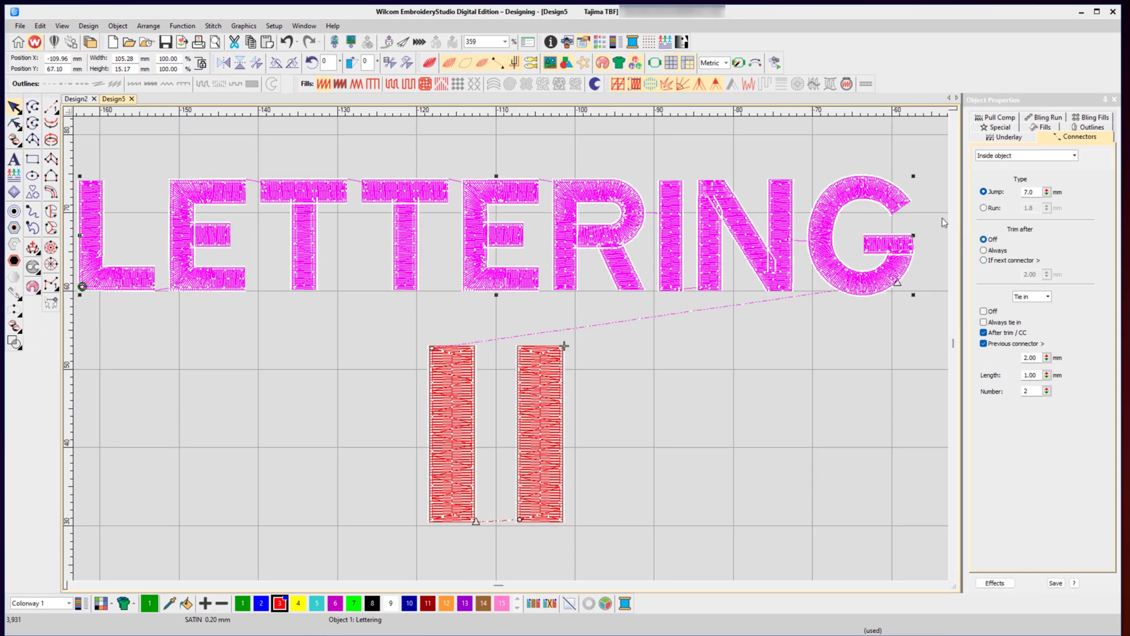
click(430, 62)
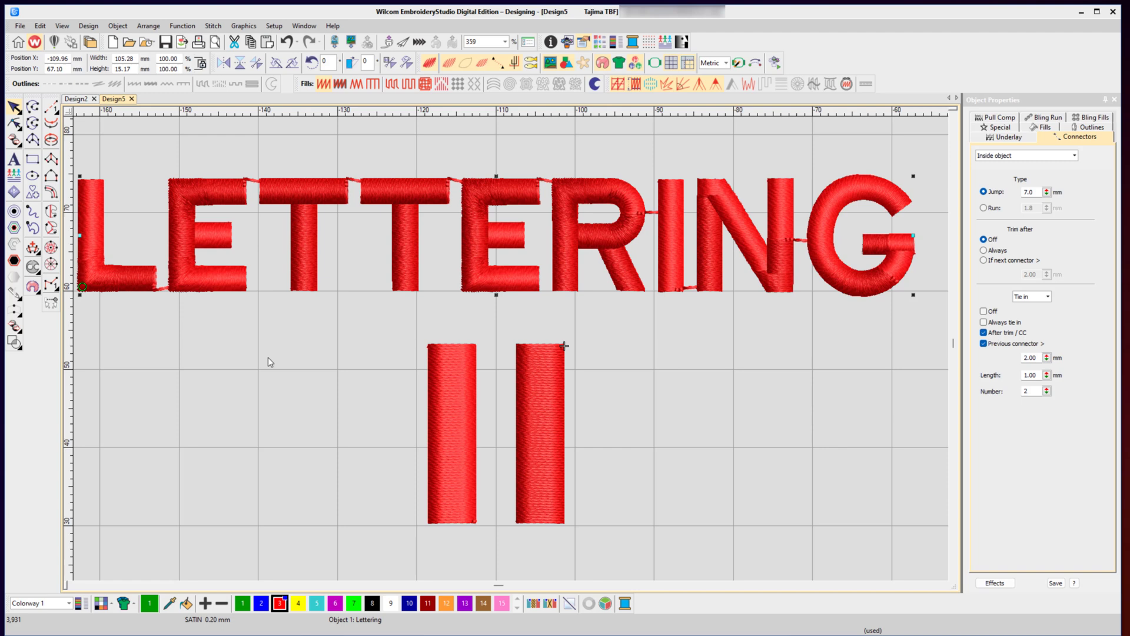
Step: Display the lettering's tie-off settings and examine the tie-off stitches between the second E and the R up close
click(1031, 296)
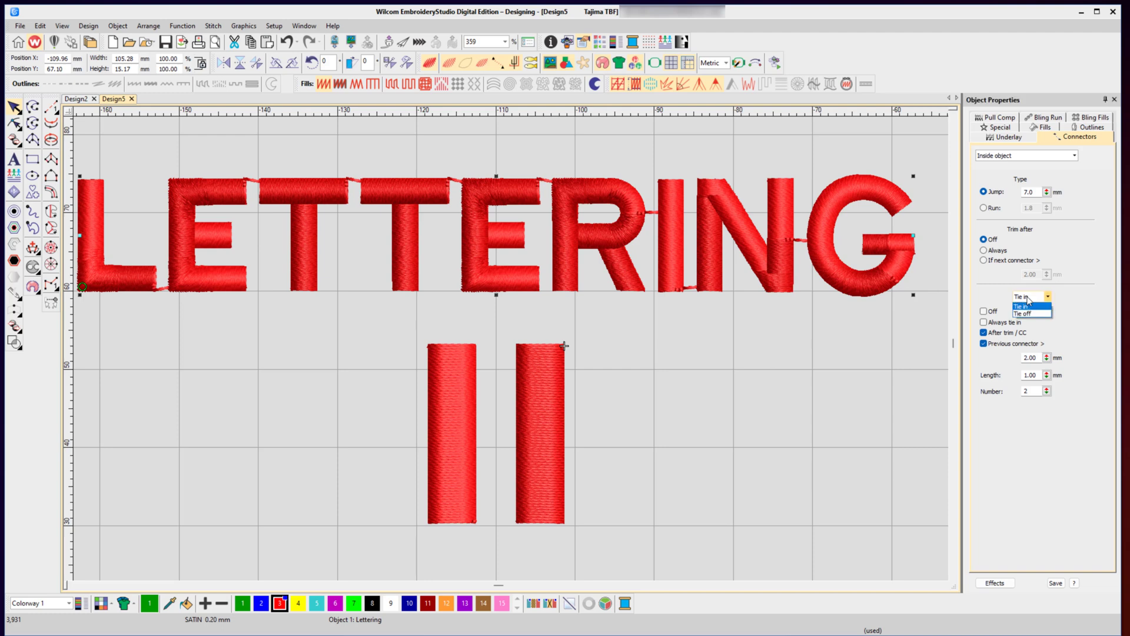
click(1029, 314)
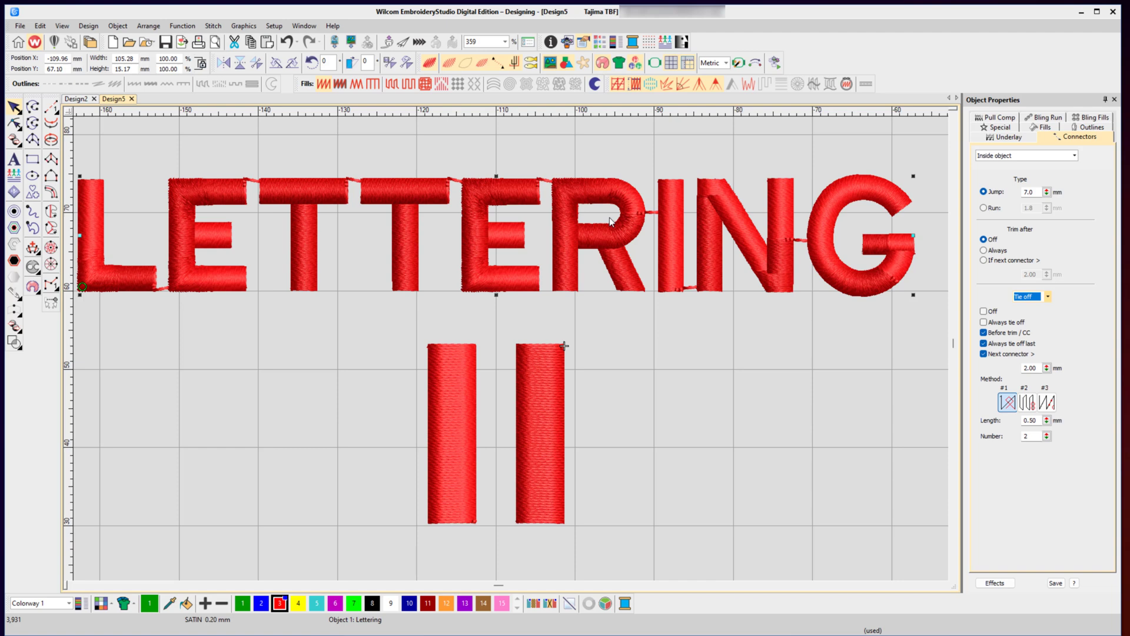
key(b)
drag(535, 169, 556, 210)
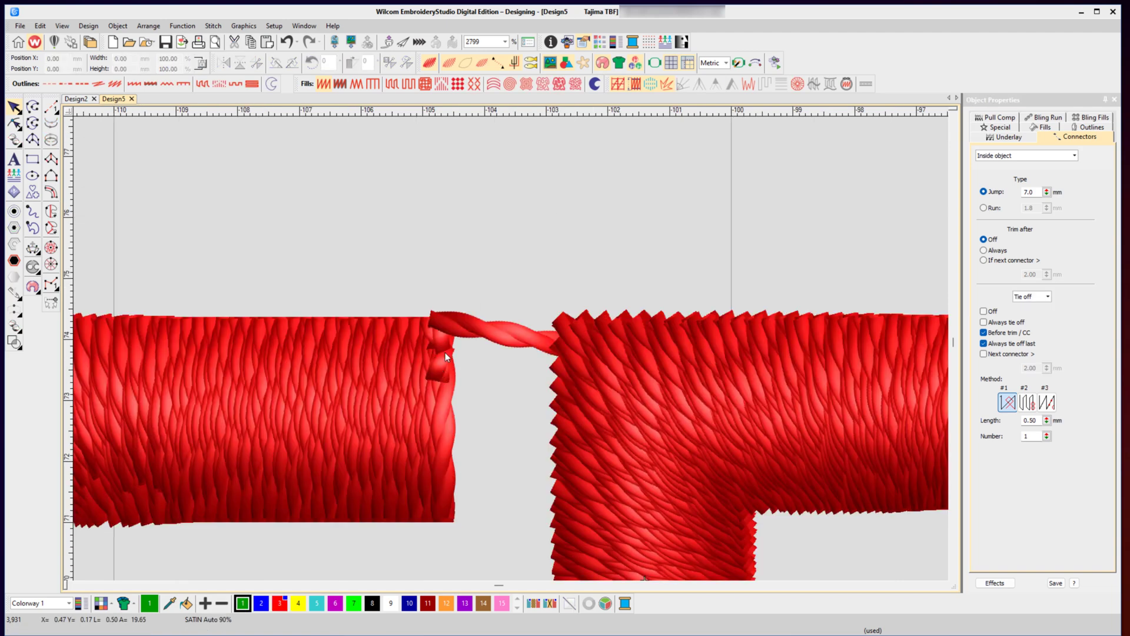
key(v)
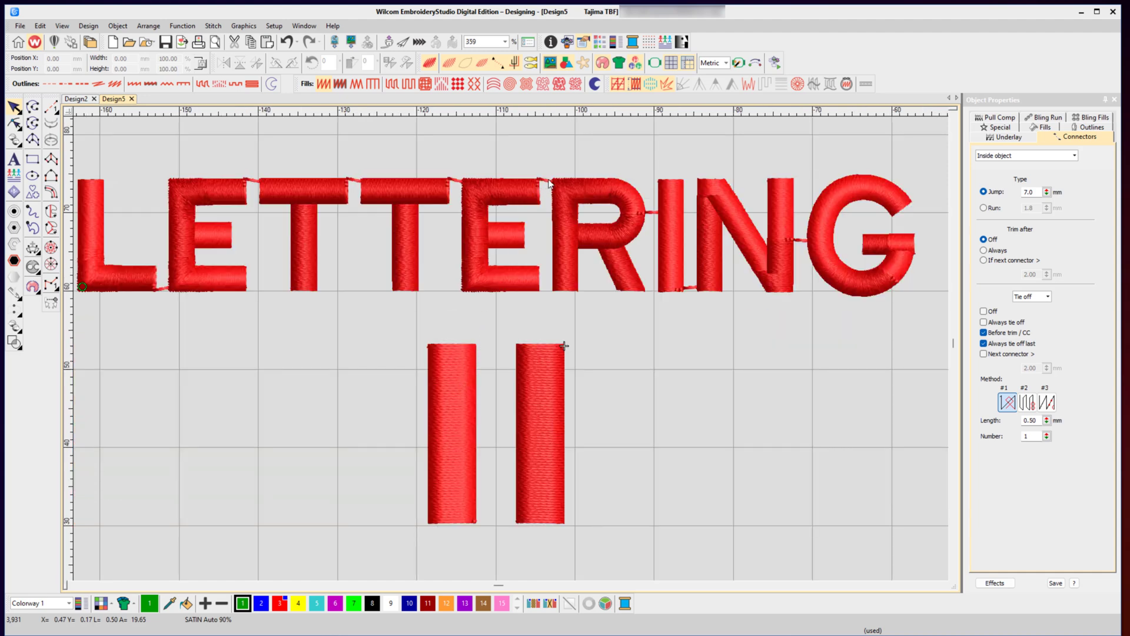
Step: Turn tie-offs off inside the lettering and inspect the end of the second E next to the R
click(535, 200)
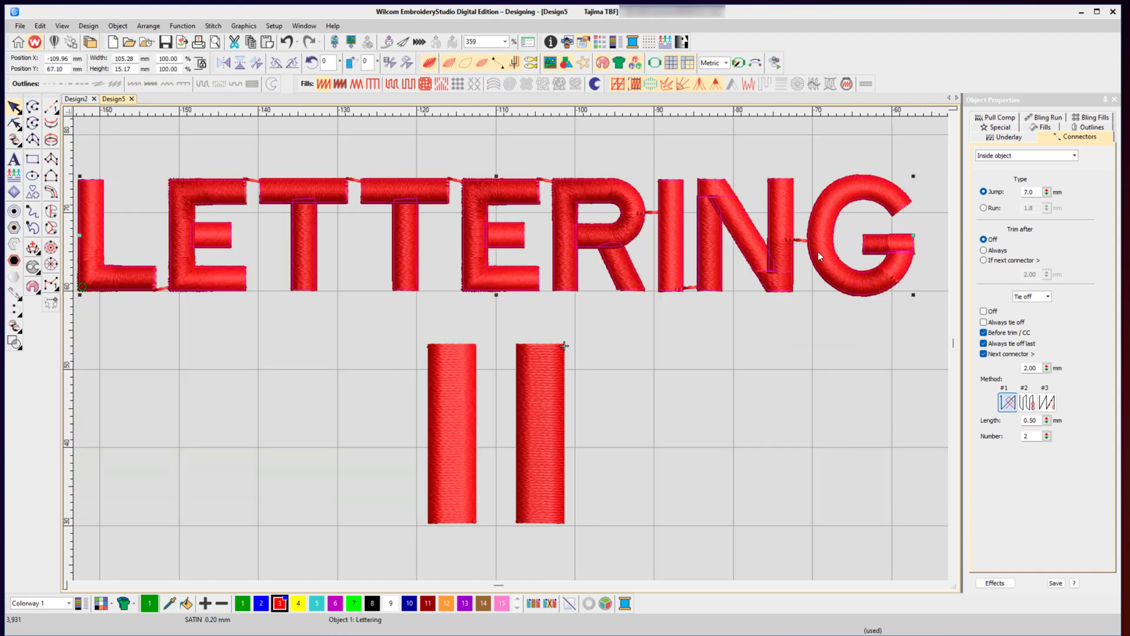
key(Escape)
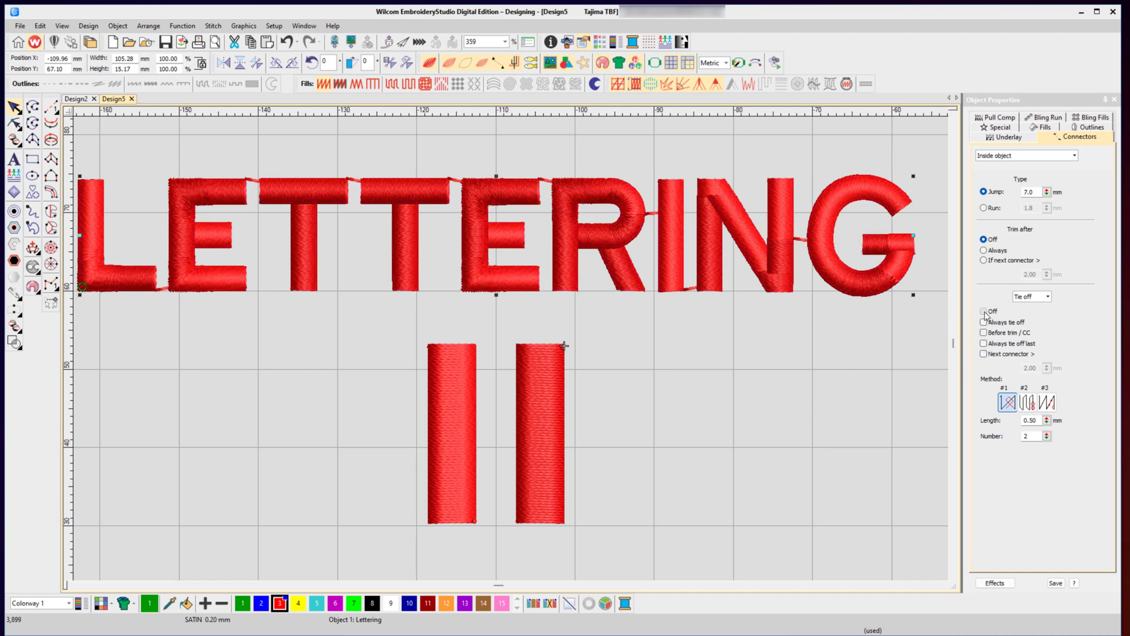
key(b)
drag(536, 177, 551, 213)
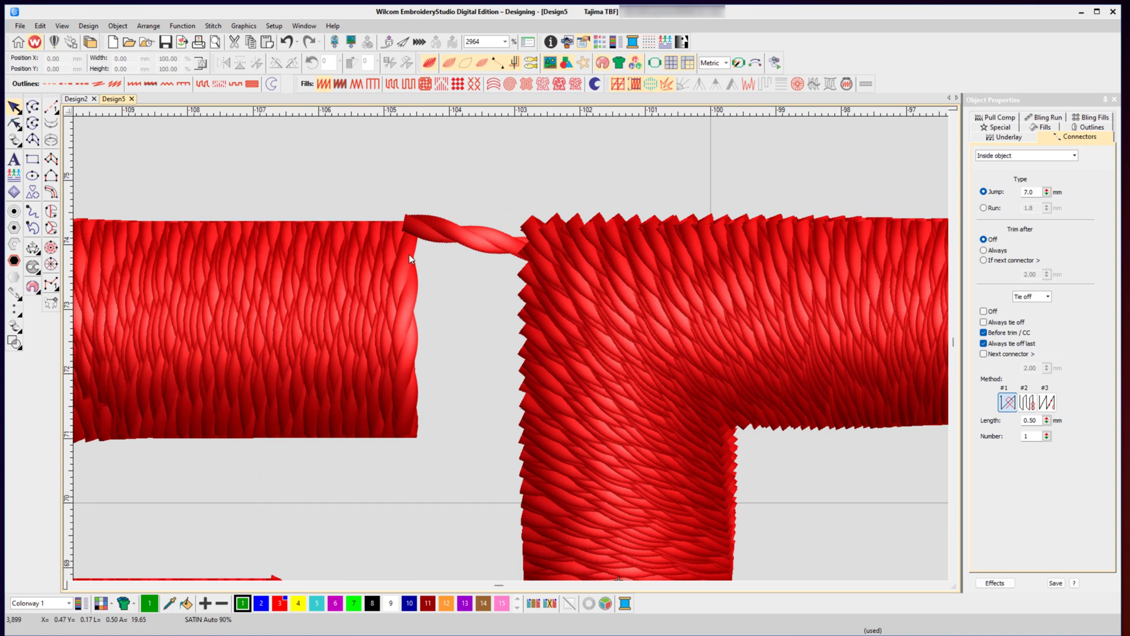
key(v)
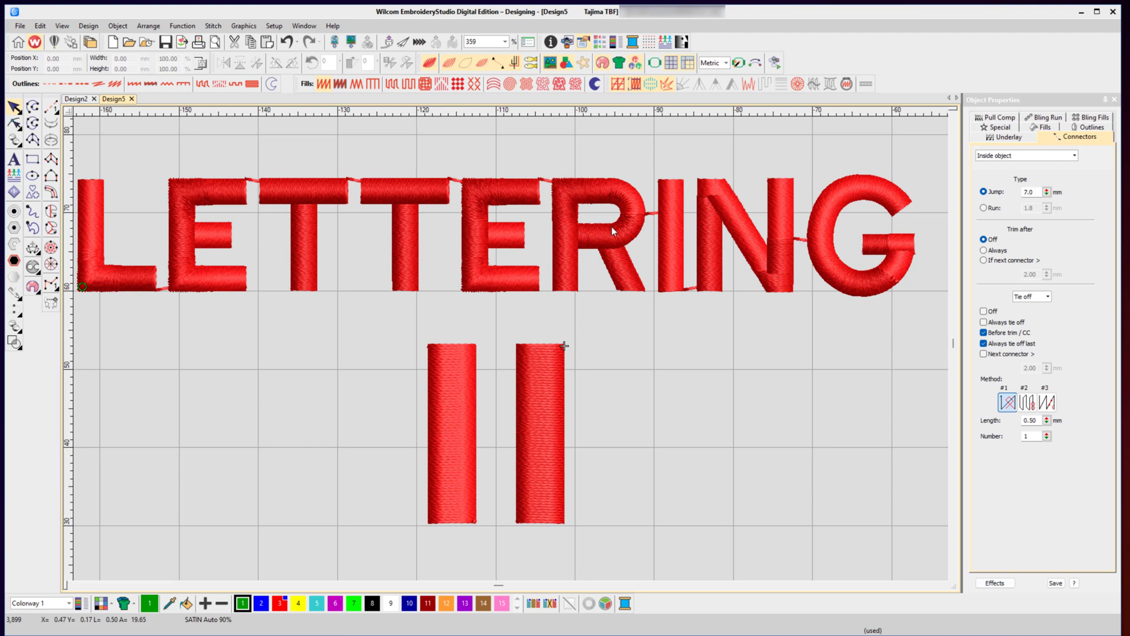
Step: Replace the lettering text with ONE TWO
click(641, 229)
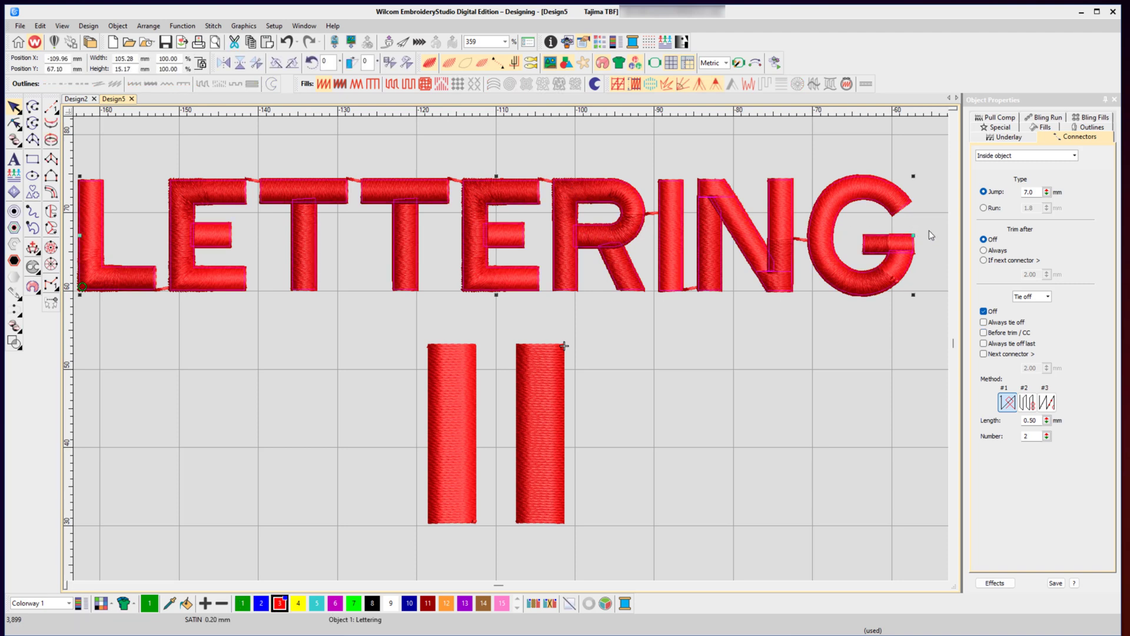
click(1000, 128)
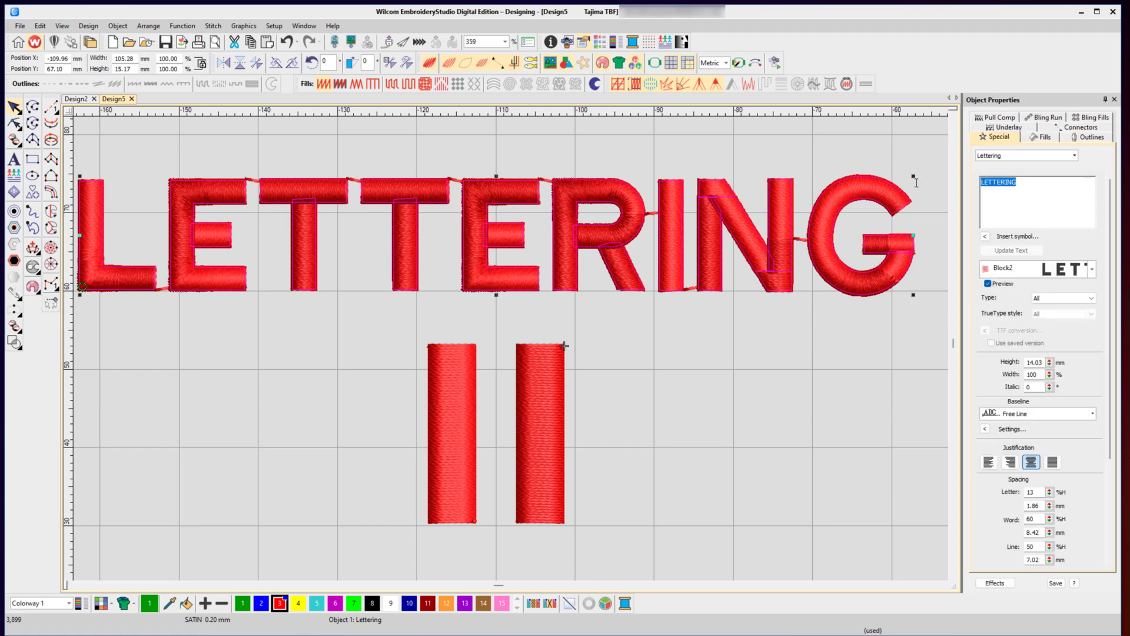
text(ONE TWO)
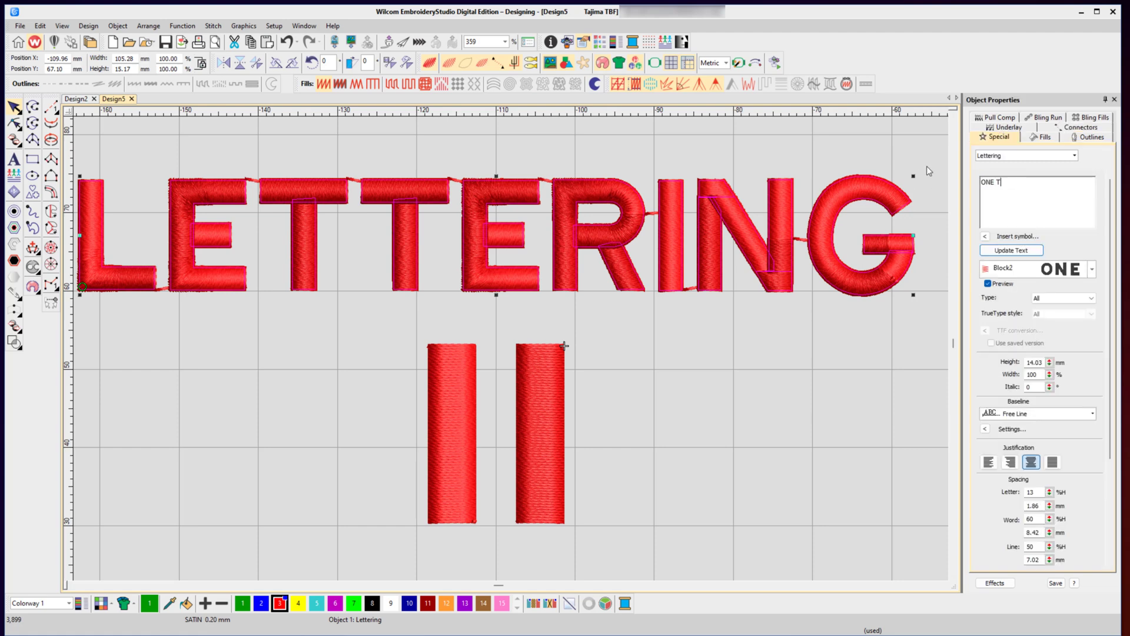
click(1007, 255)
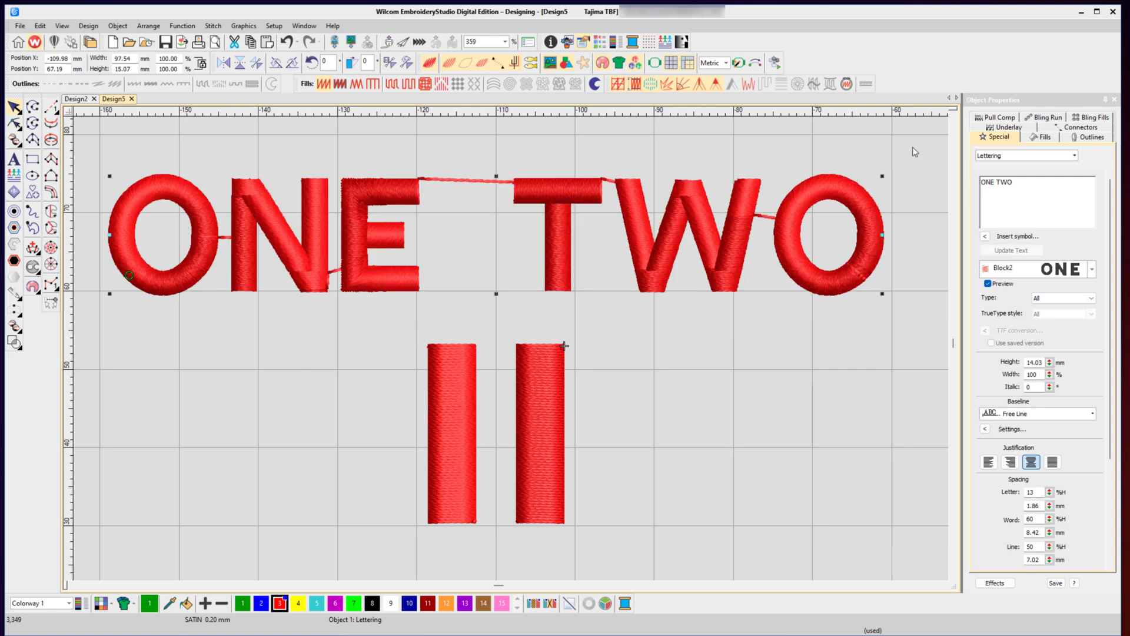
Step: Set the lettering's inside-object connectors to trim only if the next connector exceeds 6.00 mm
click(1075, 128)
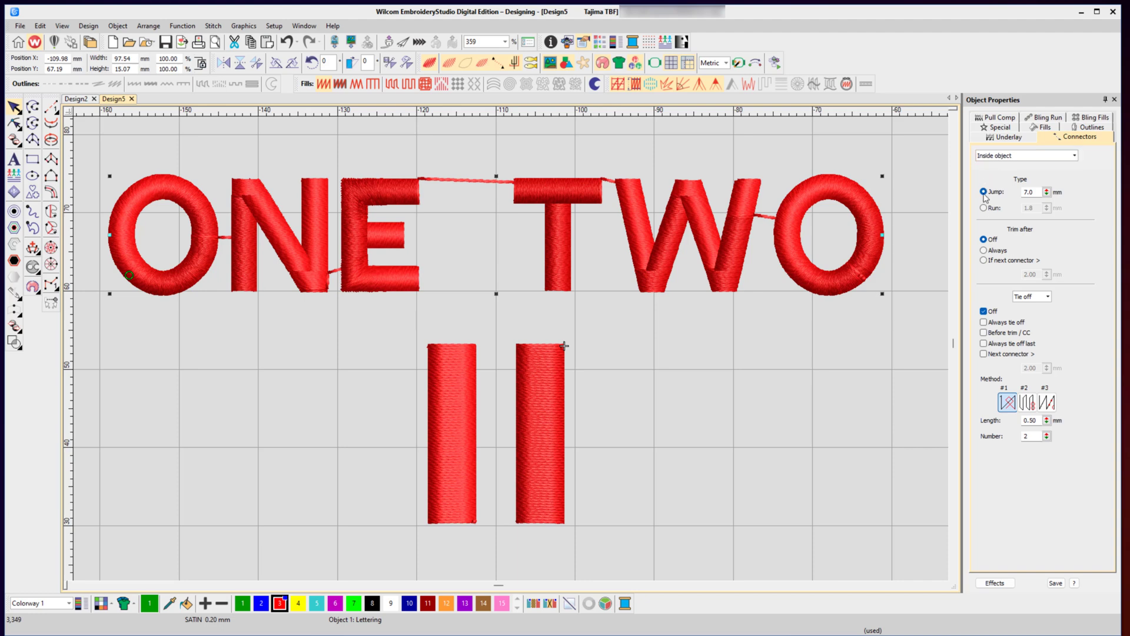
click(986, 261)
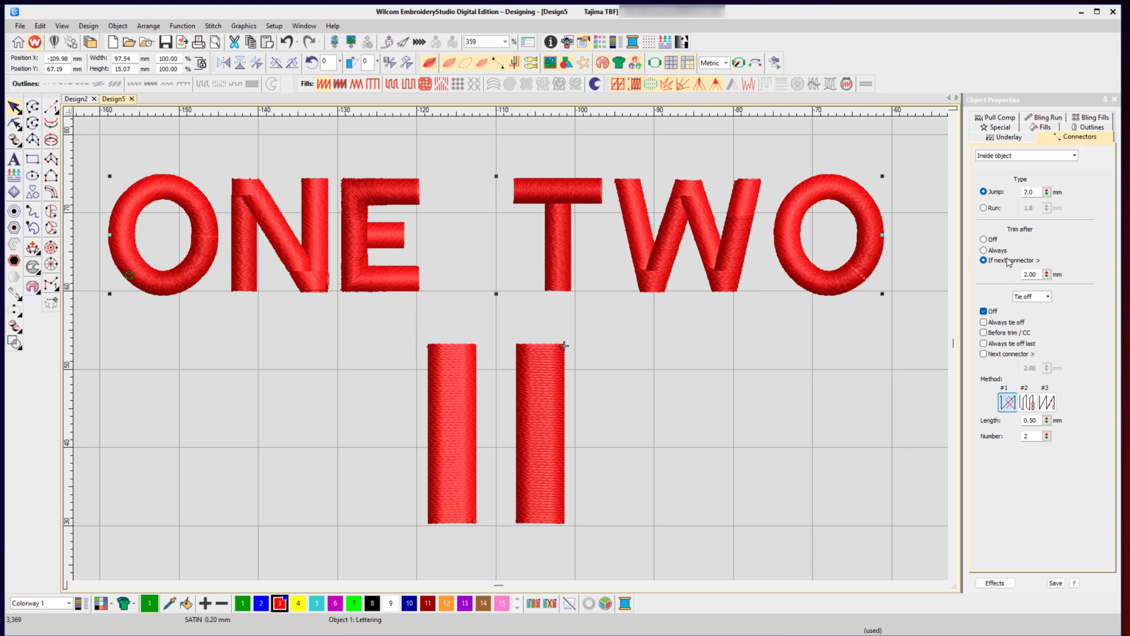
drag(1043, 275, 995, 279)
text(6.00)
key(Return)
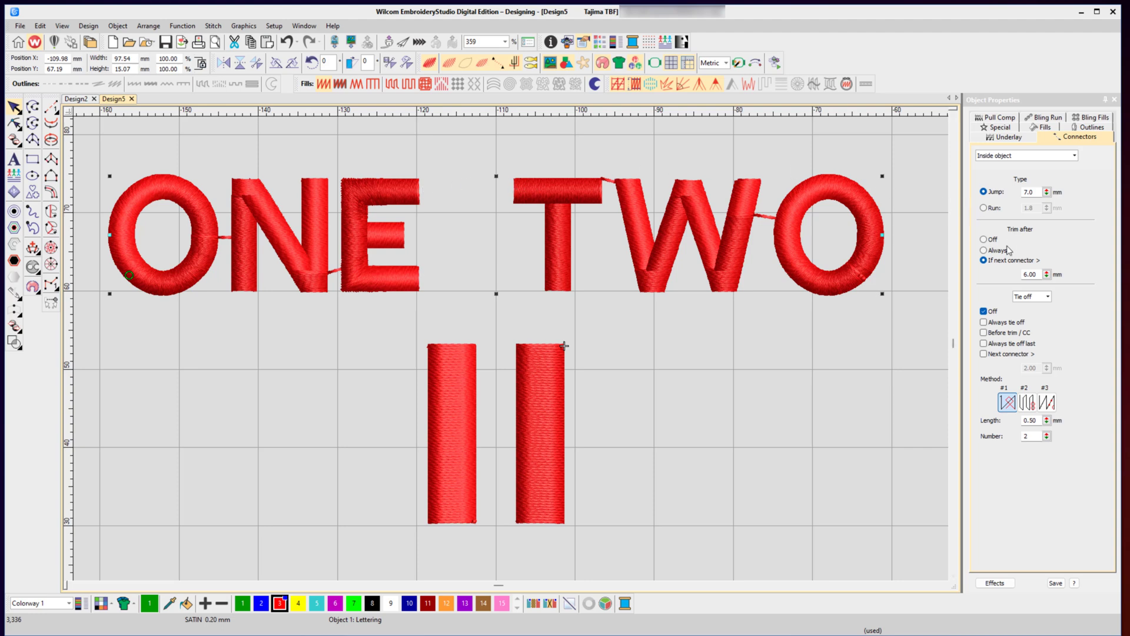
Step: Enable tie-off for the lettering when the next connector exceeds 6.00 mm
click(984, 353)
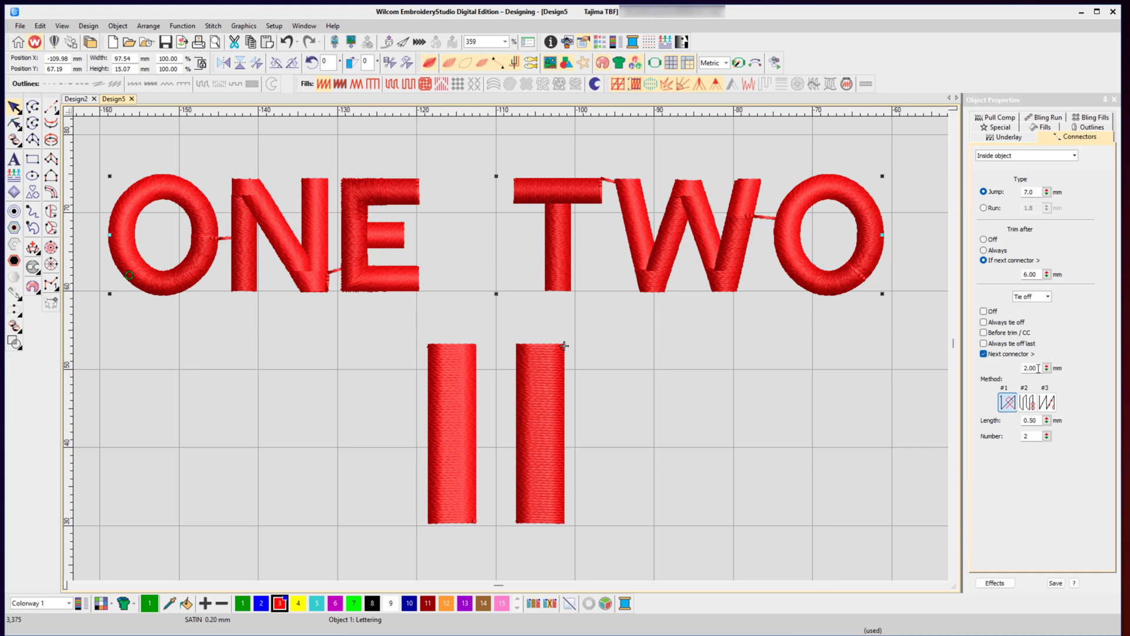
text(6)
key(Return)
Step: Examine the tie-off and trim between the E of ONE and the T of TWO in realistic and stitch views
key(b)
drag(406, 169, 560, 241)
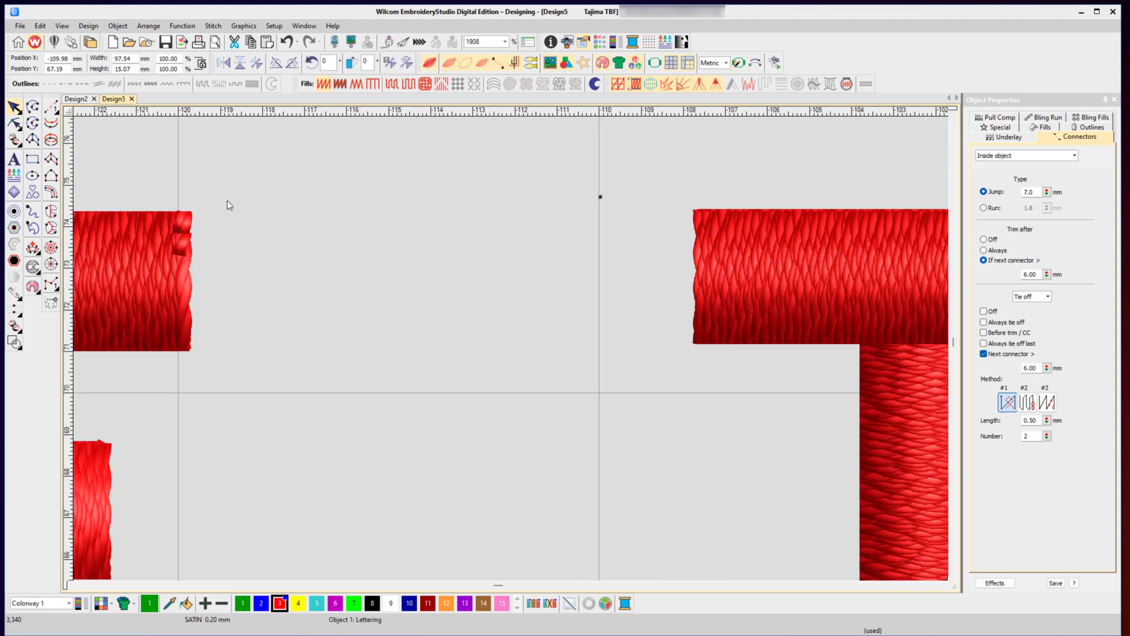
key(t)
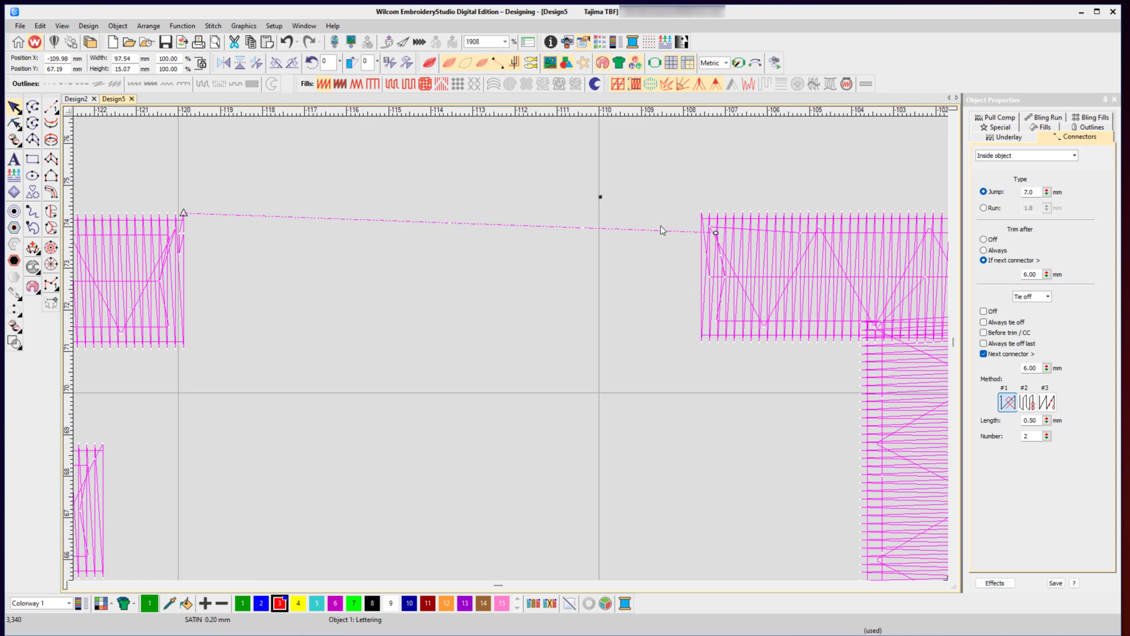
key(v)
key(t)
key(Escape)
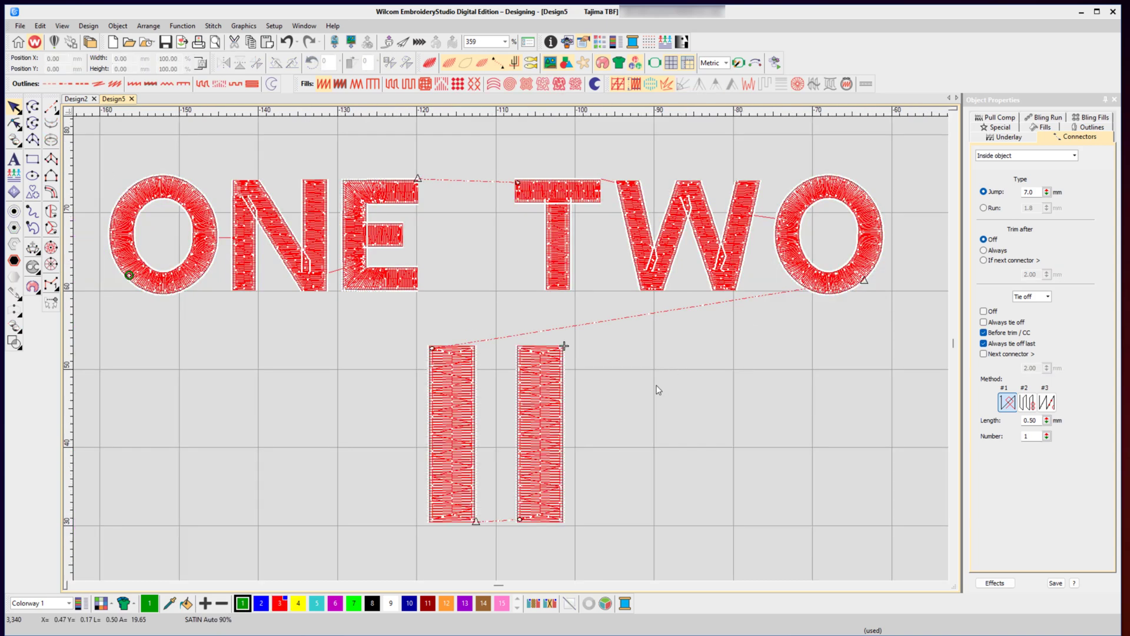
Step: Select the left column below the lettering and display its connector settings for After object
click(444, 436)
click(530, 411)
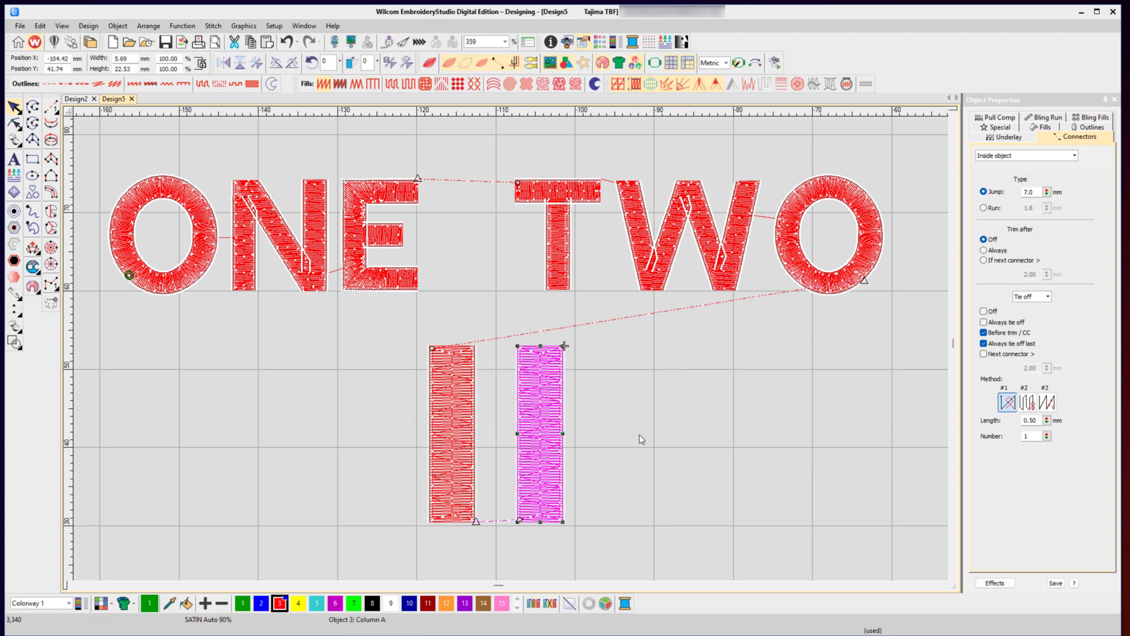
key(Escape)
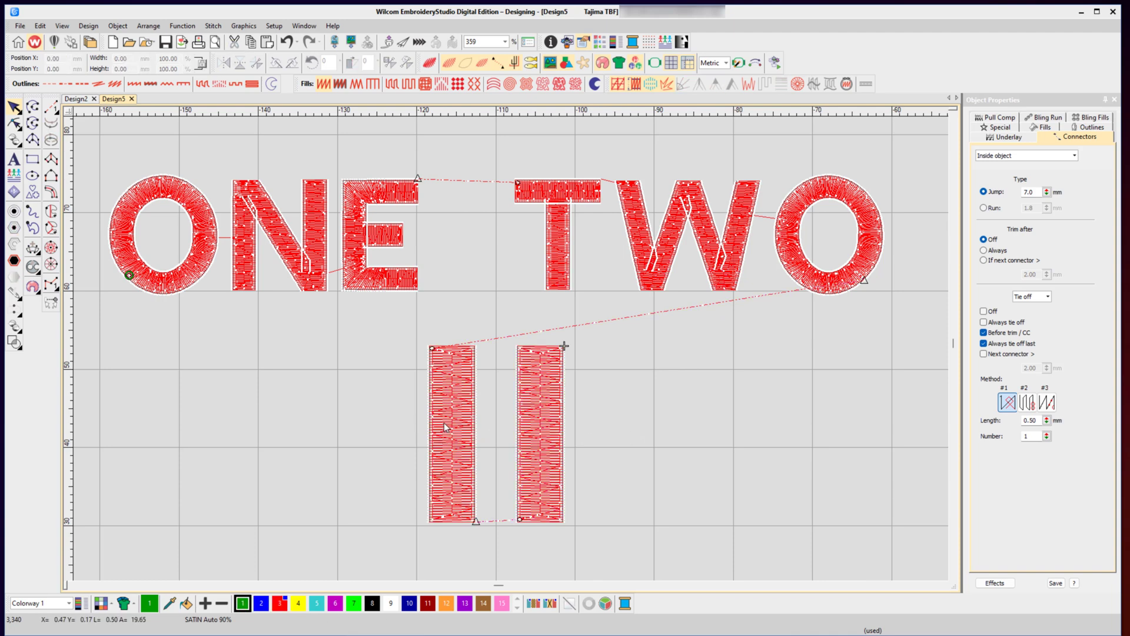
click(443, 422)
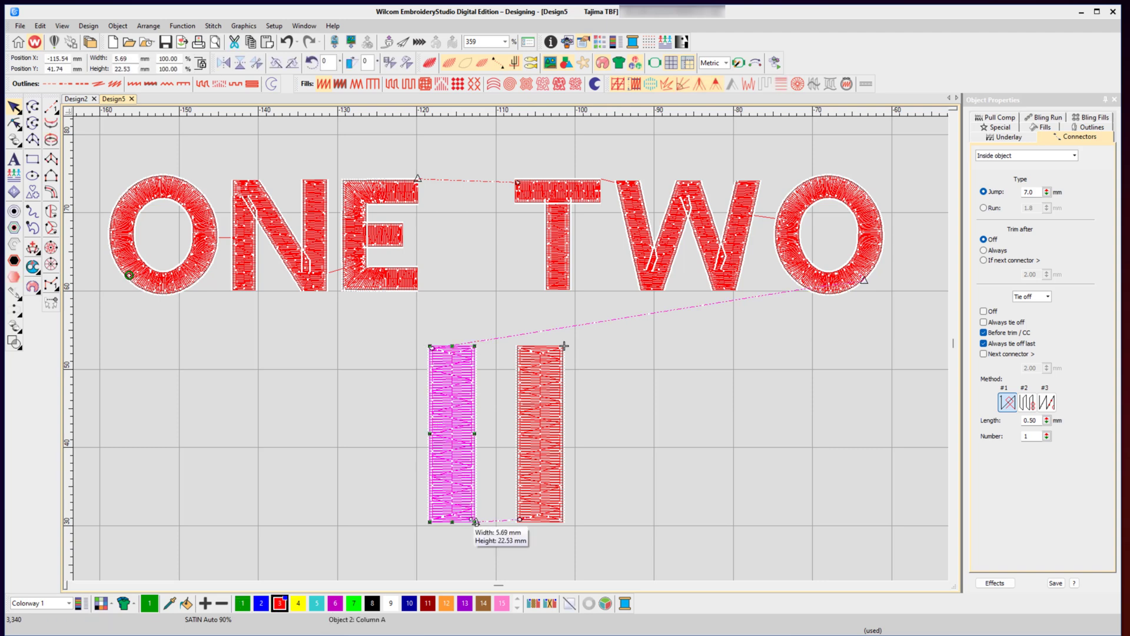
click(1069, 140)
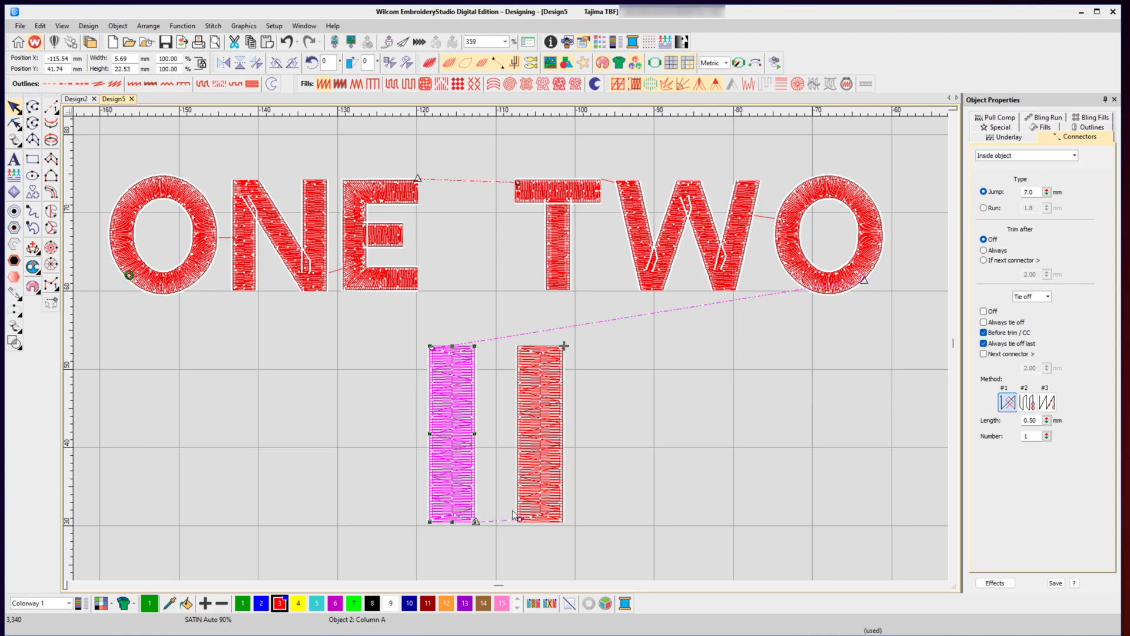
click(1036, 155)
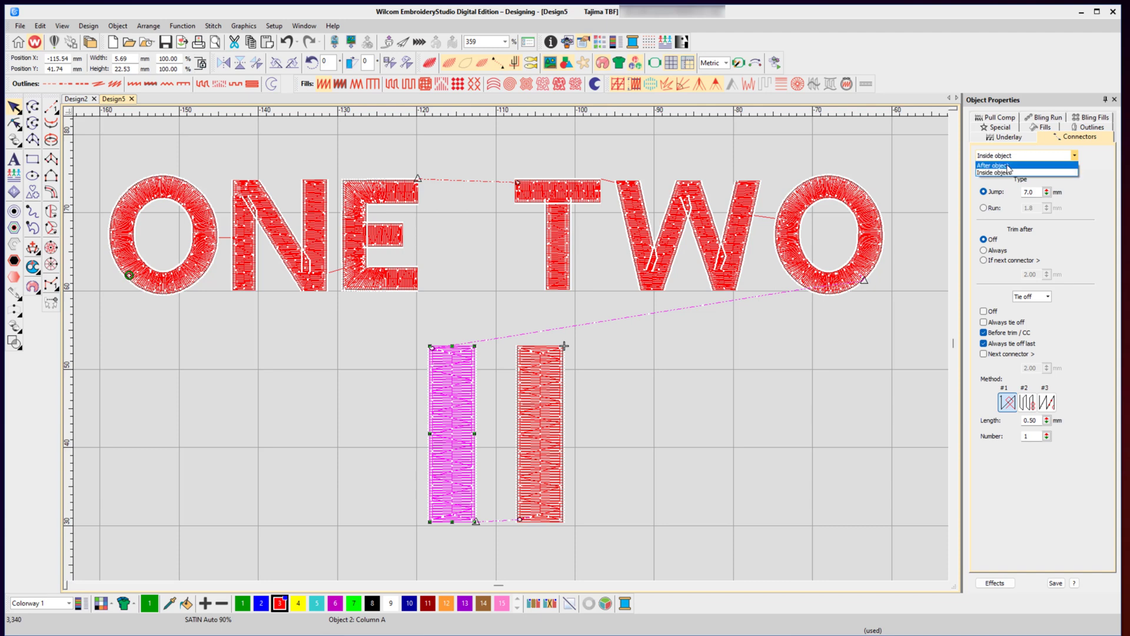
click(1006, 166)
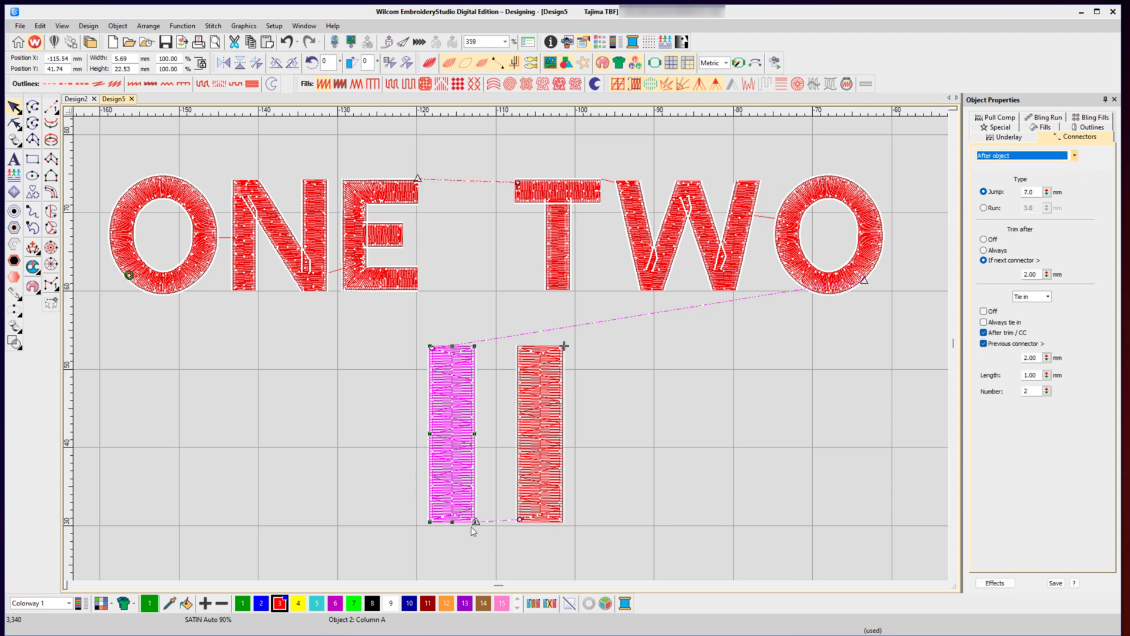
Step: Measure the connector length between the bottom ends of the two columns
key(m)
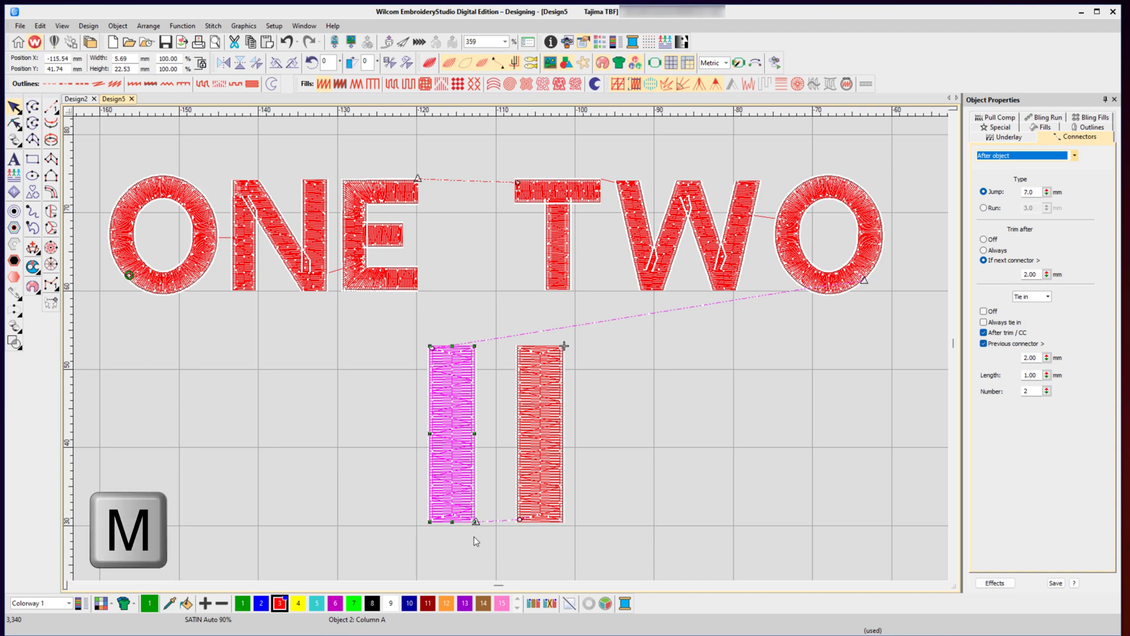
click(476, 520)
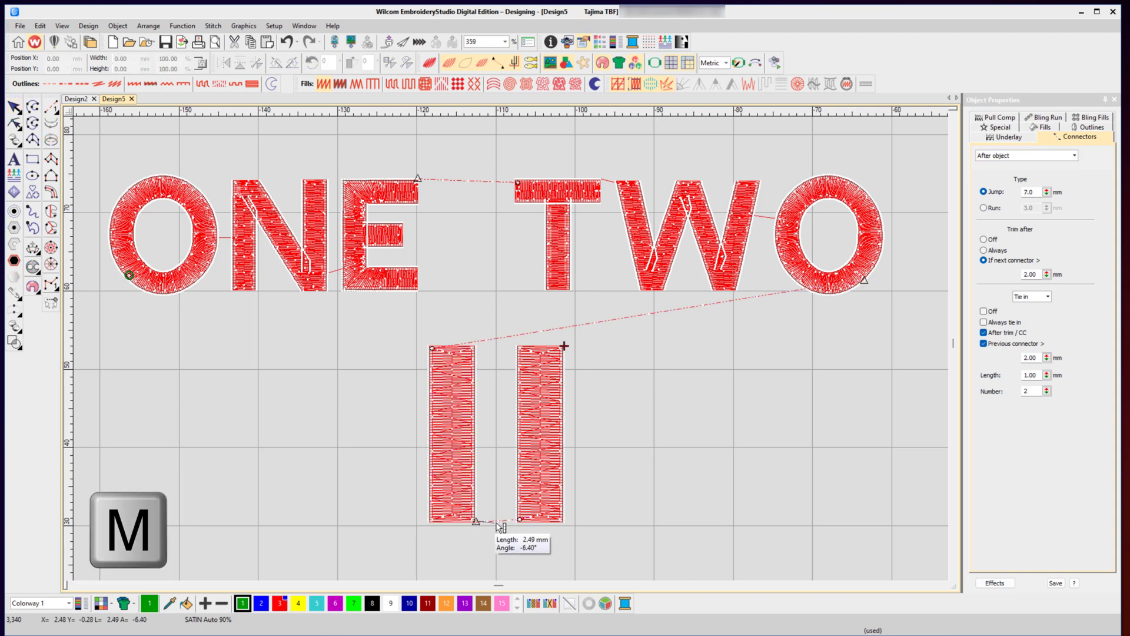
drag(499, 526, 526, 524)
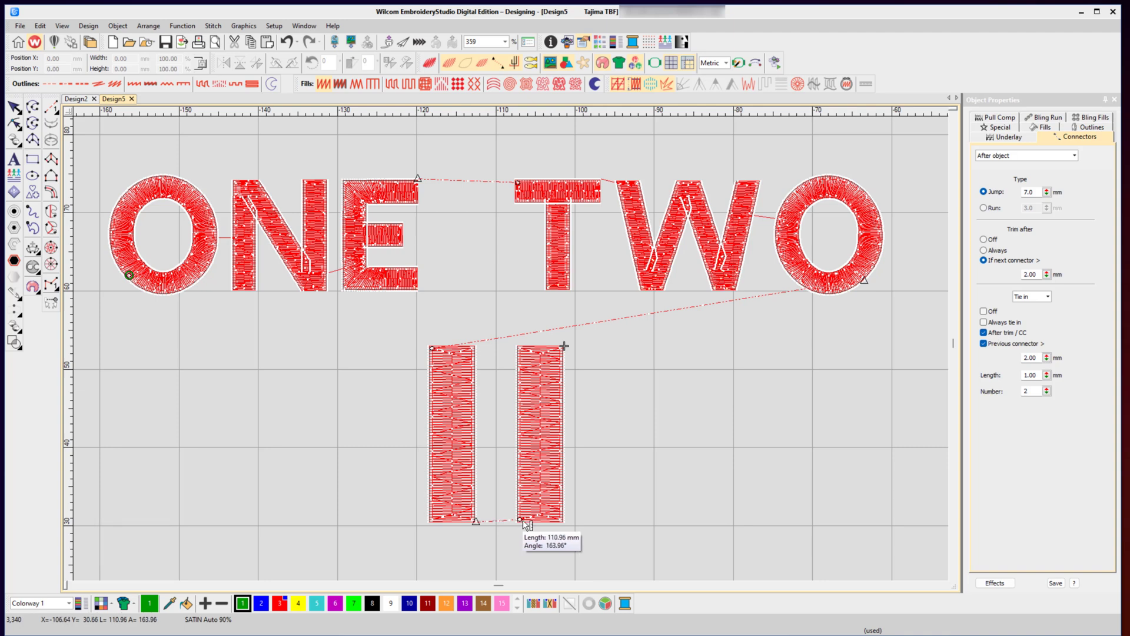
click(506, 489)
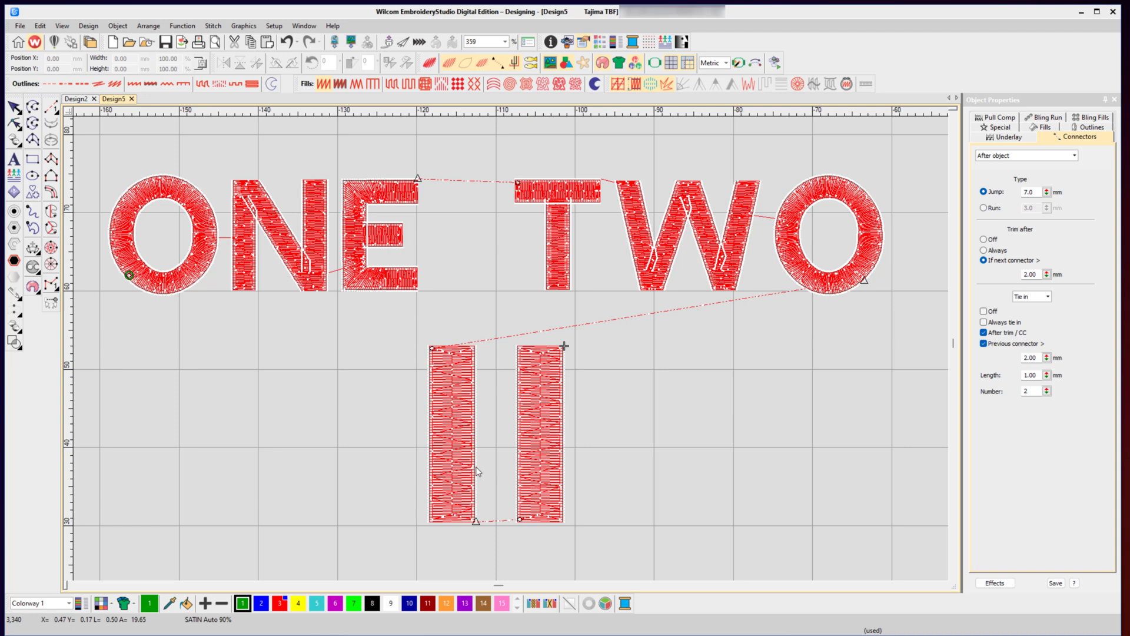
Step: Set the left column's after-object trim to occur only if the next connector exceeds 6.00 mm, and show the design in realistic view
click(474, 471)
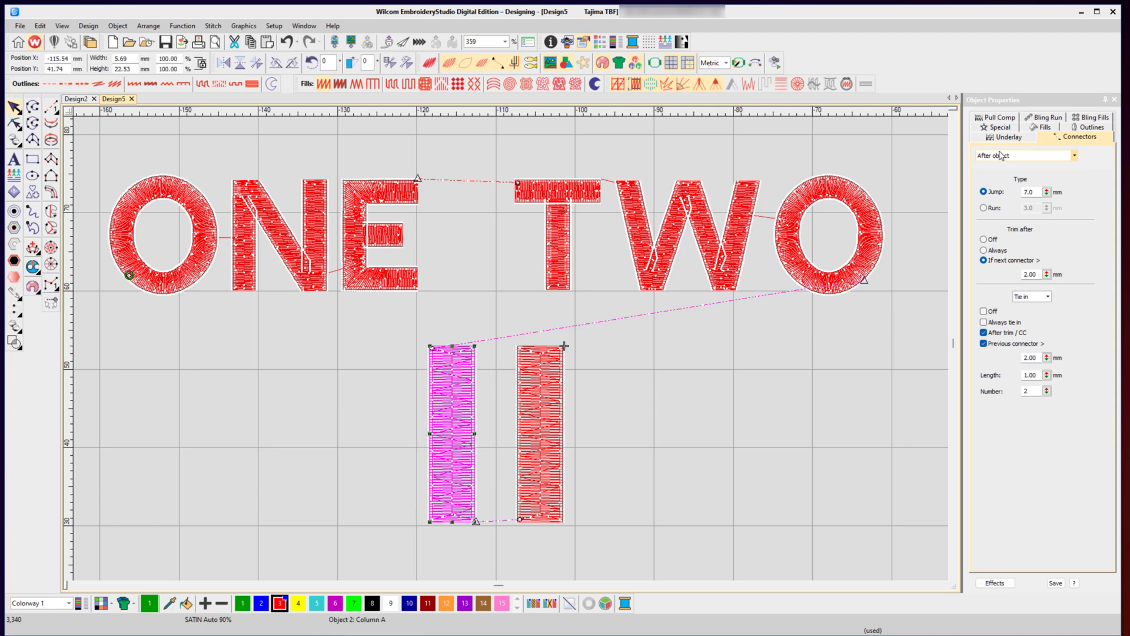
double_click(1038, 274)
text(6)
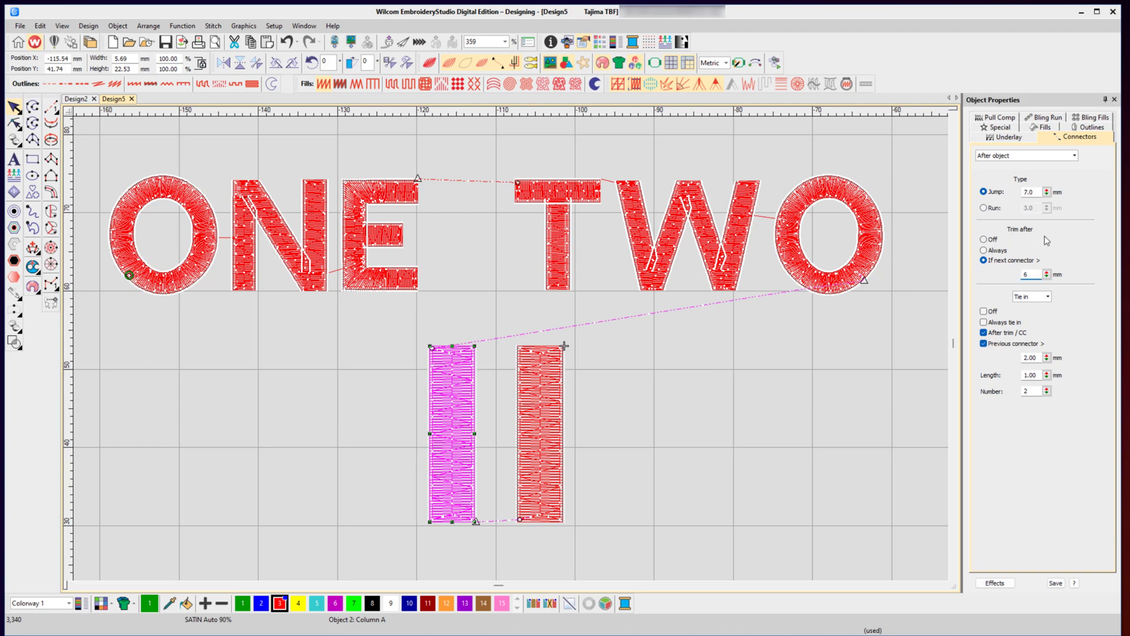
key(Return)
key(t)
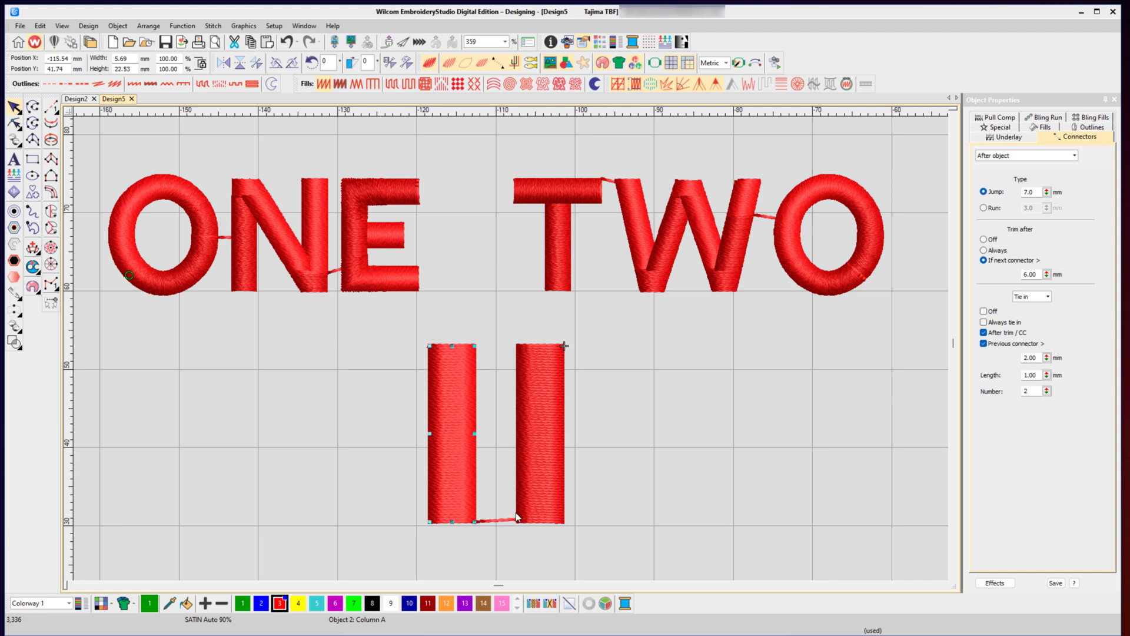
Step: Move the right column slightly closer to the left column, about 1 mm, and deselect it
click(542, 503)
mouse_move(541, 509)
mouse_down()
mouse_move(596, 518)
mouse_move(523, 518)
mouse_up()
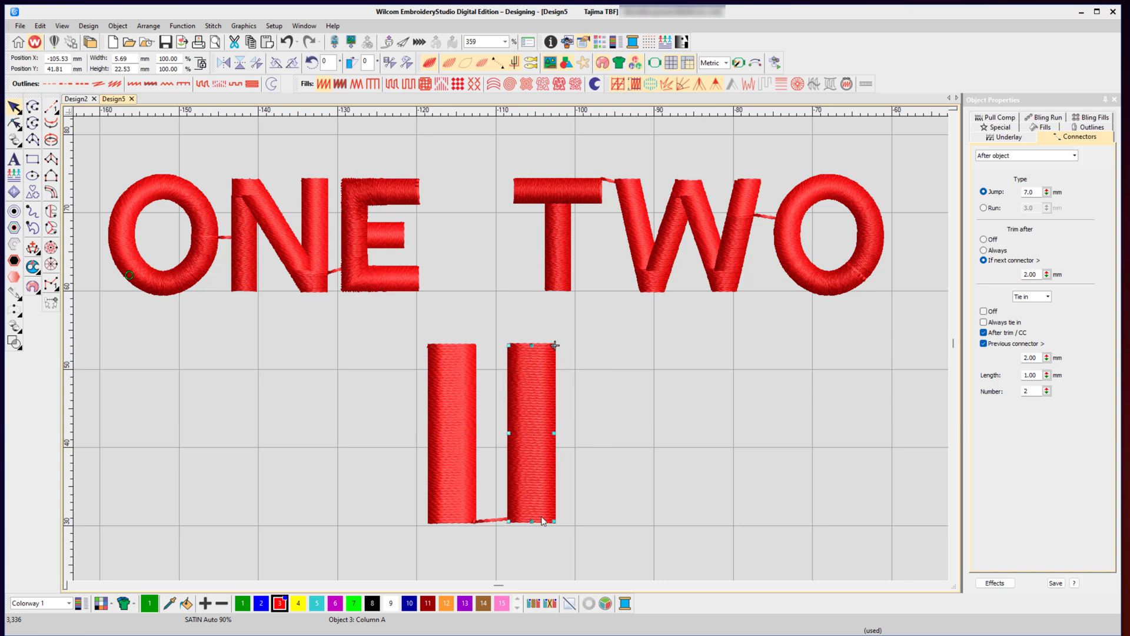
click(582, 509)
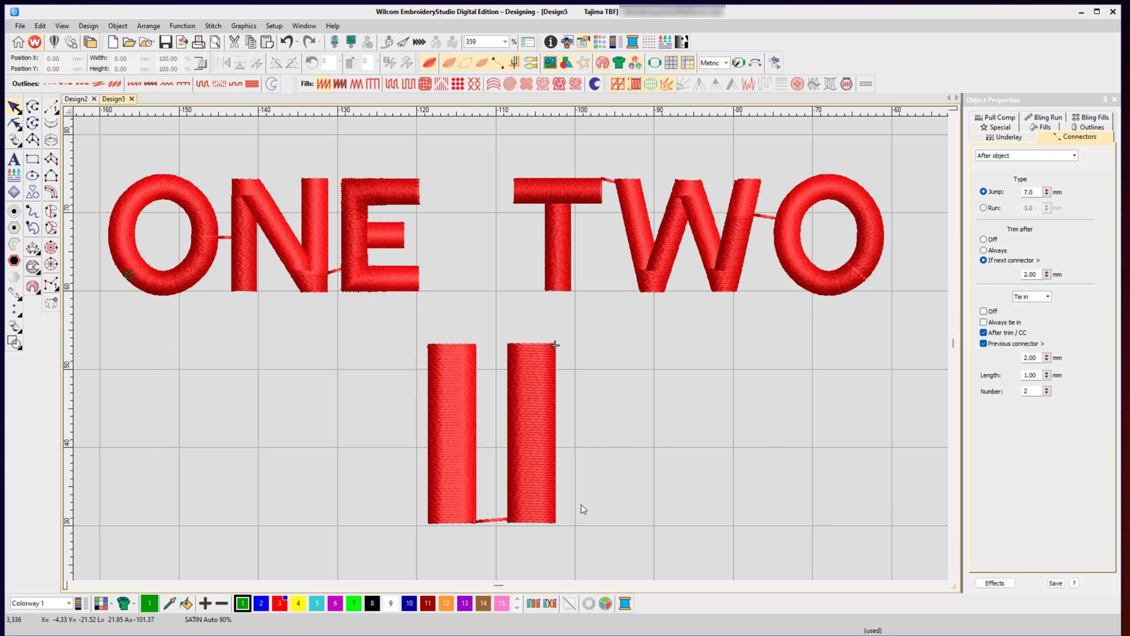
Step: Review the lettering's inside-object connector settings and bring up the left column's after-object connector settings
click(358, 238)
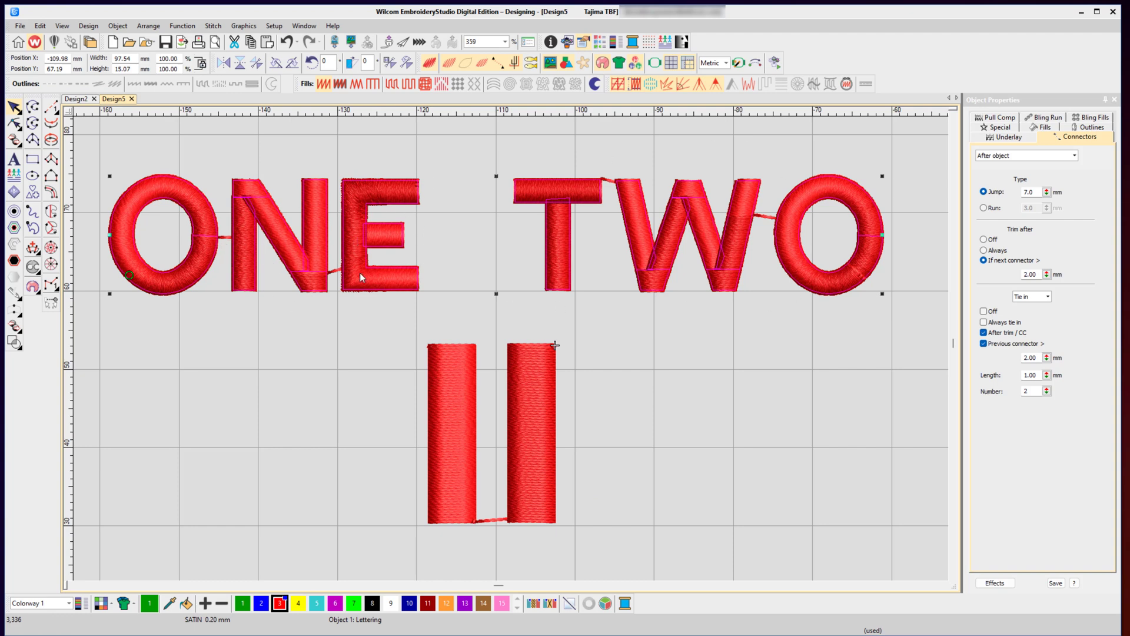
click(1004, 155)
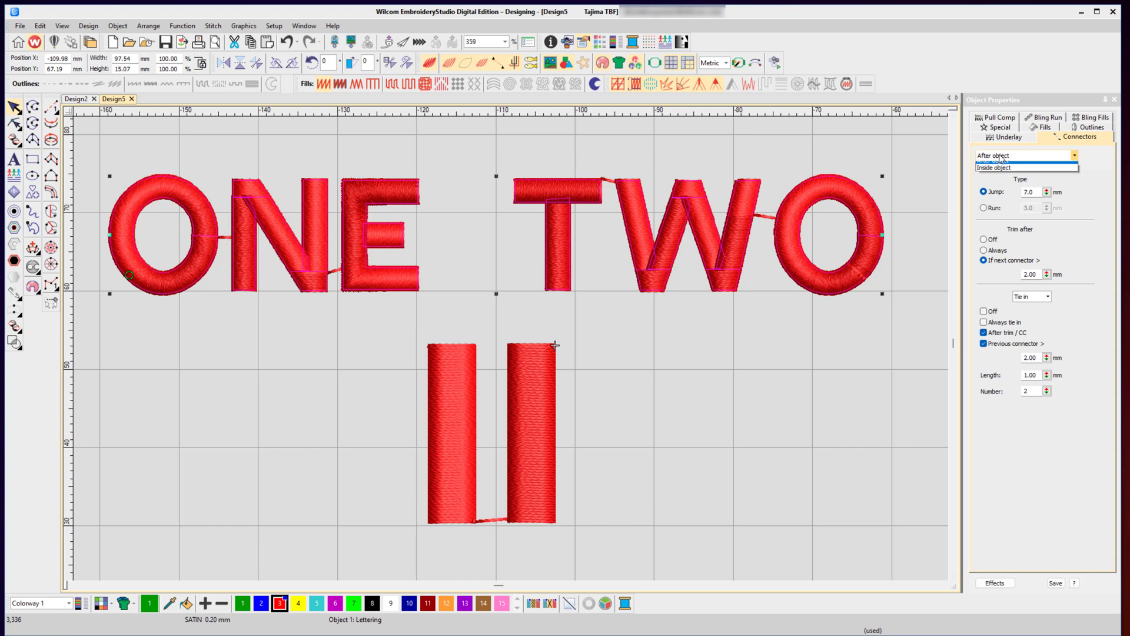
click(986, 173)
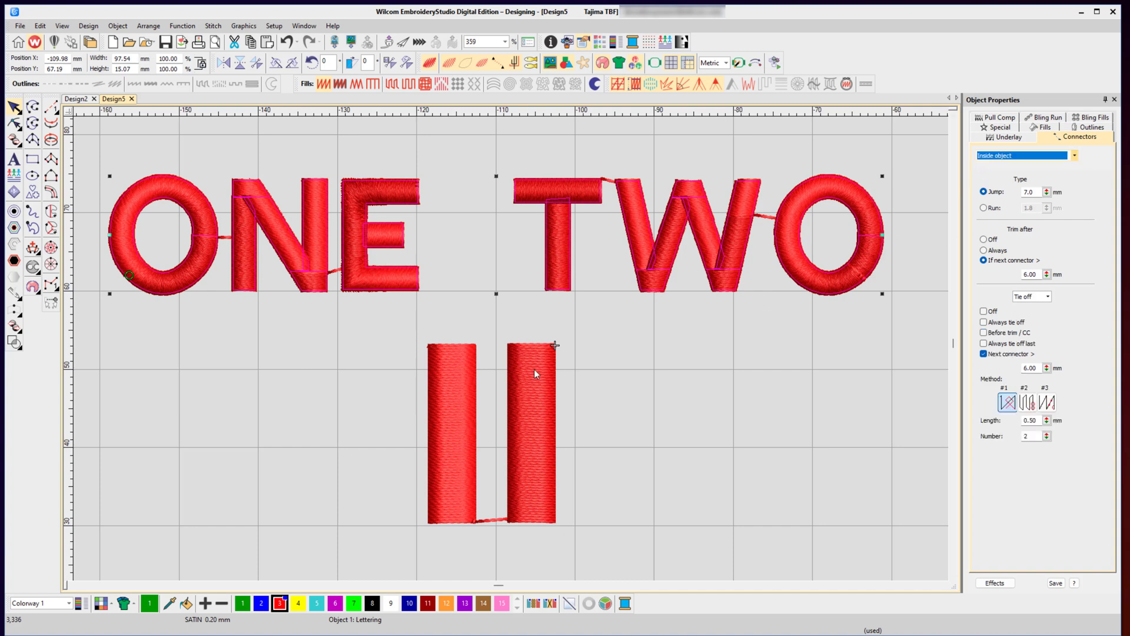
click(462, 388)
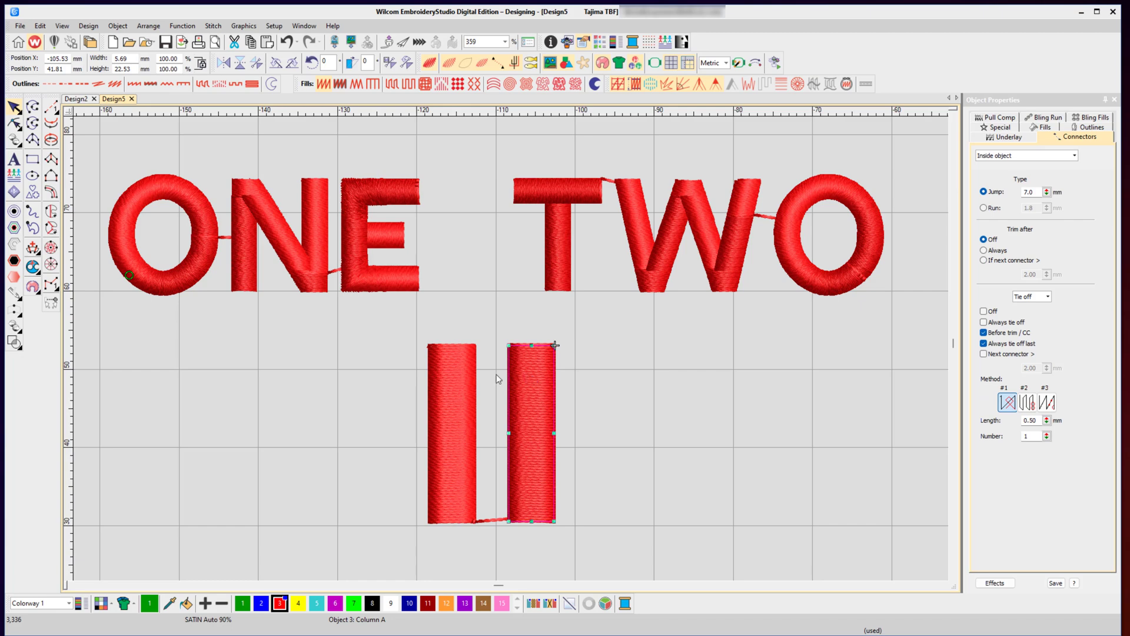
click(984, 159)
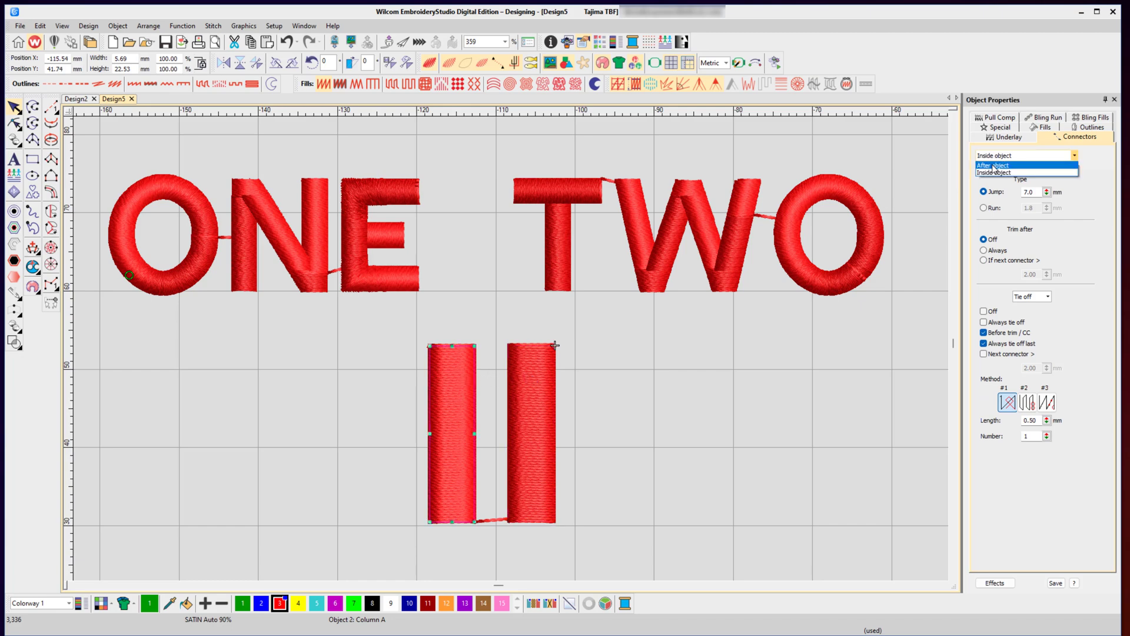
click(995, 170)
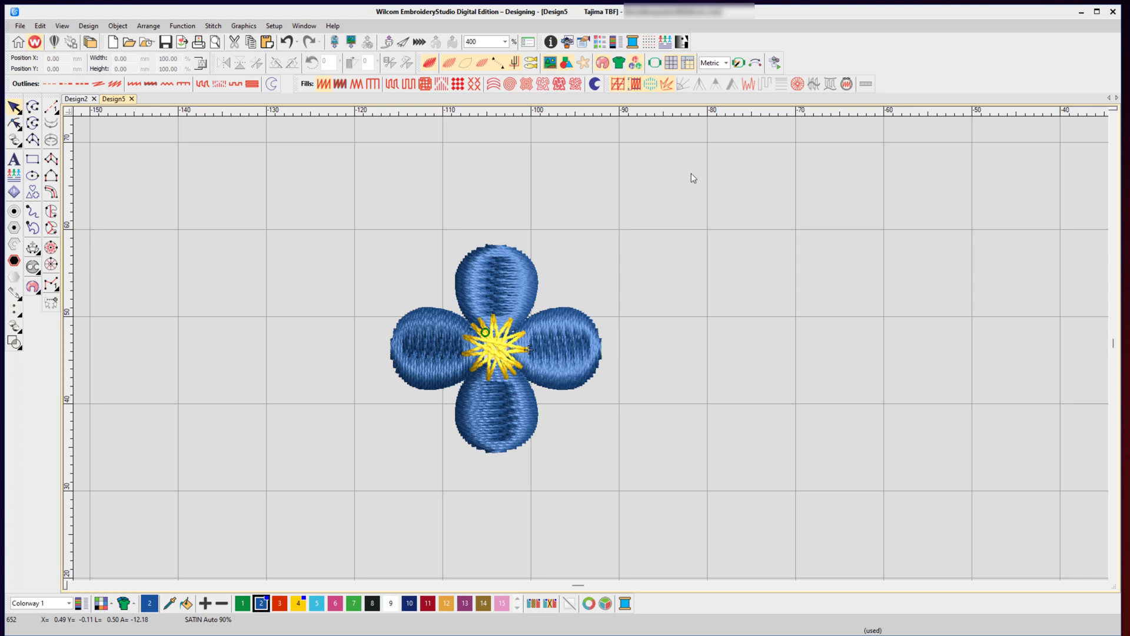
Step: Display the Color-Object List and examine the flower's sequence of blue petals and yellow center object by object
click(600, 41)
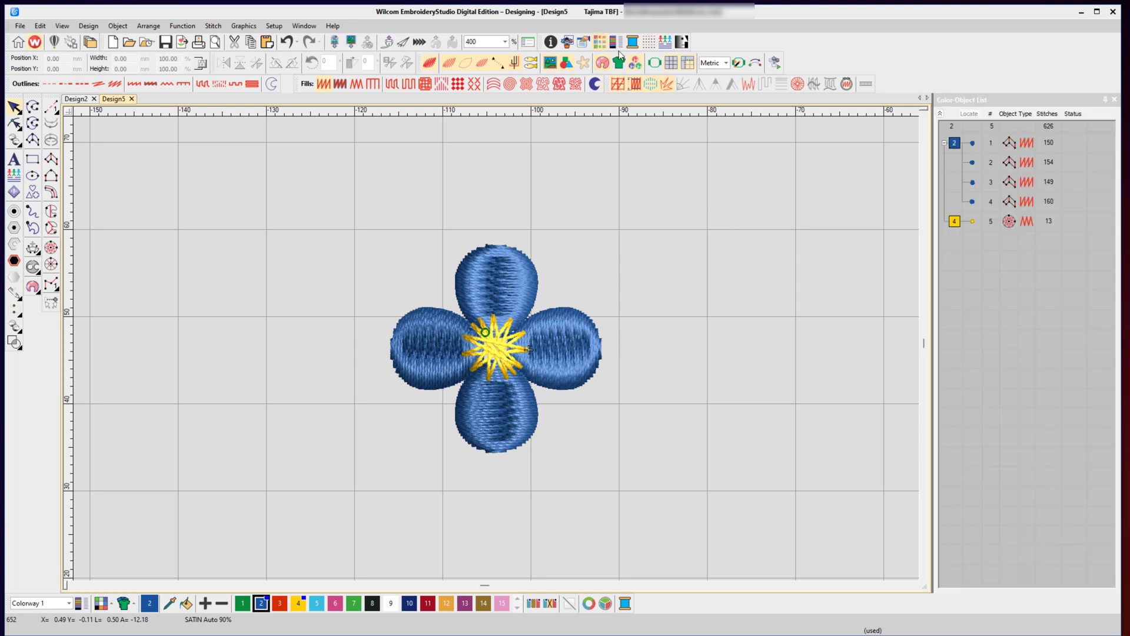
click(954, 143)
click(955, 224)
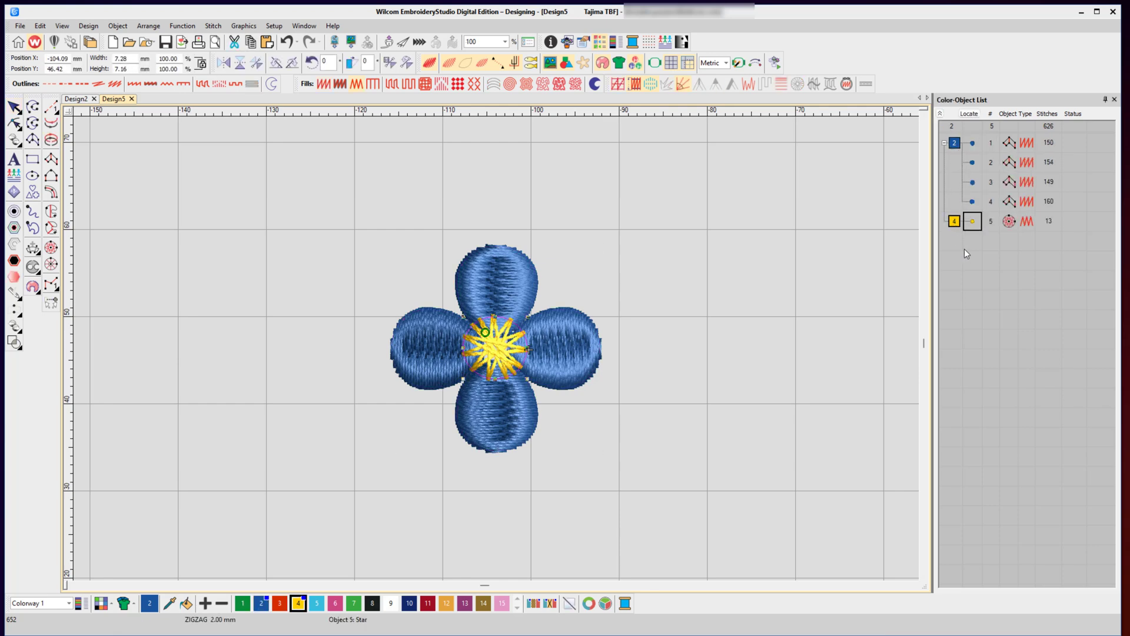
click(955, 144)
click(973, 145)
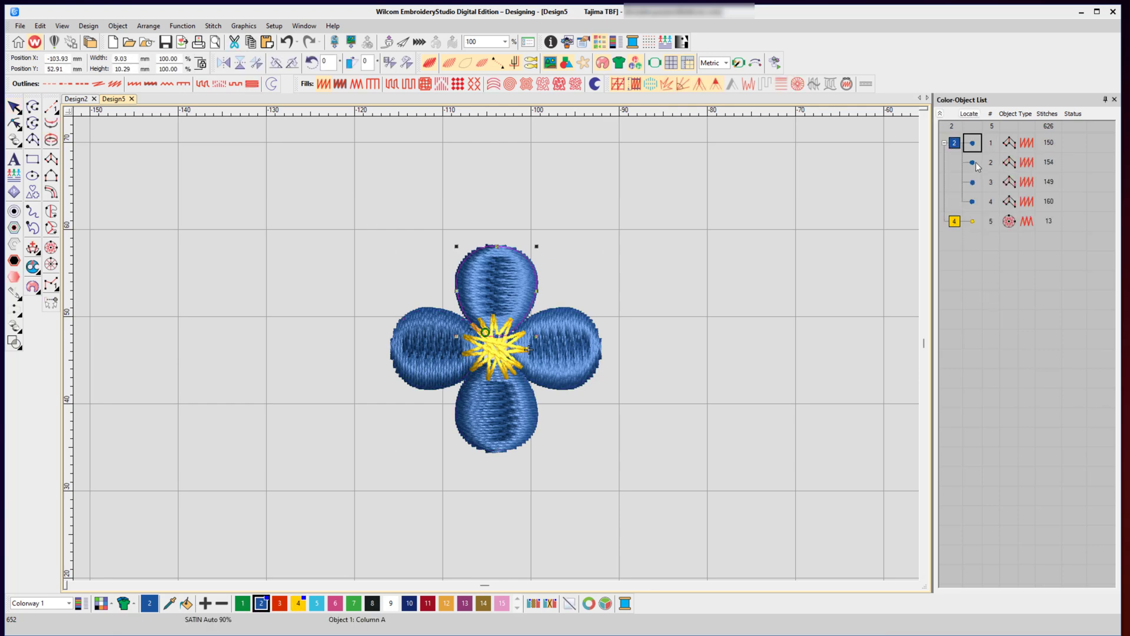
click(975, 162)
click(975, 182)
click(976, 202)
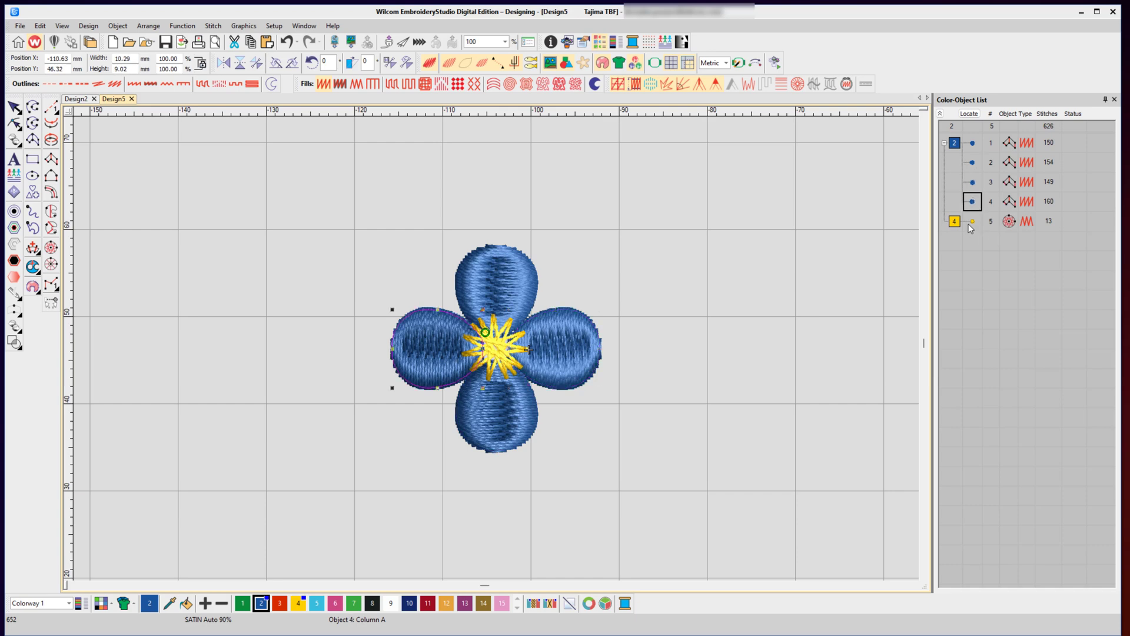
click(973, 223)
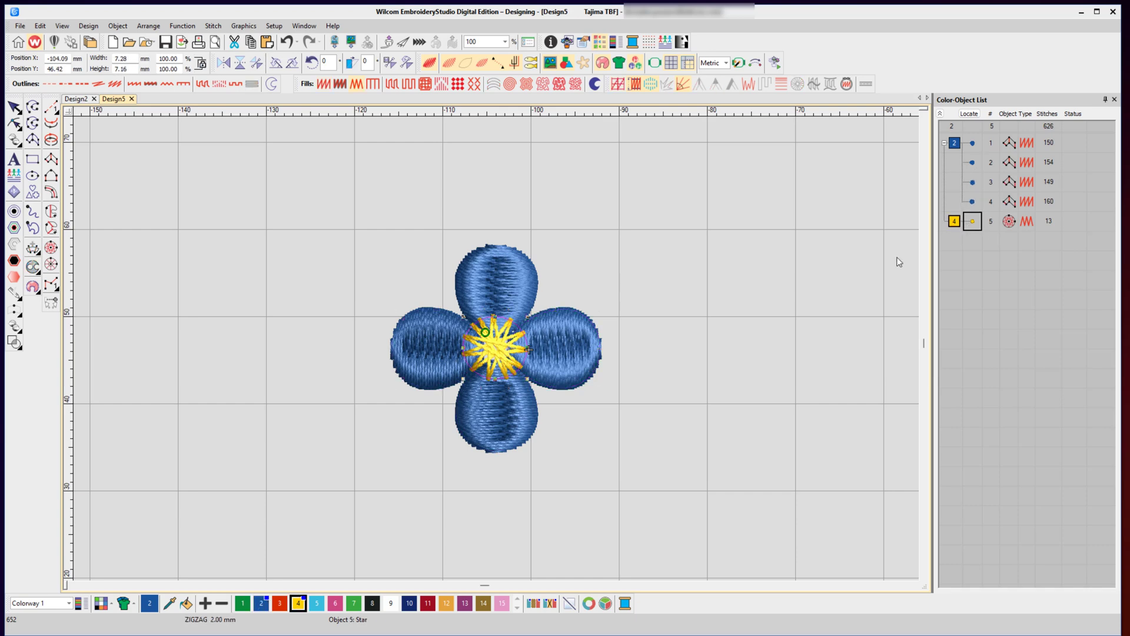
click(682, 310)
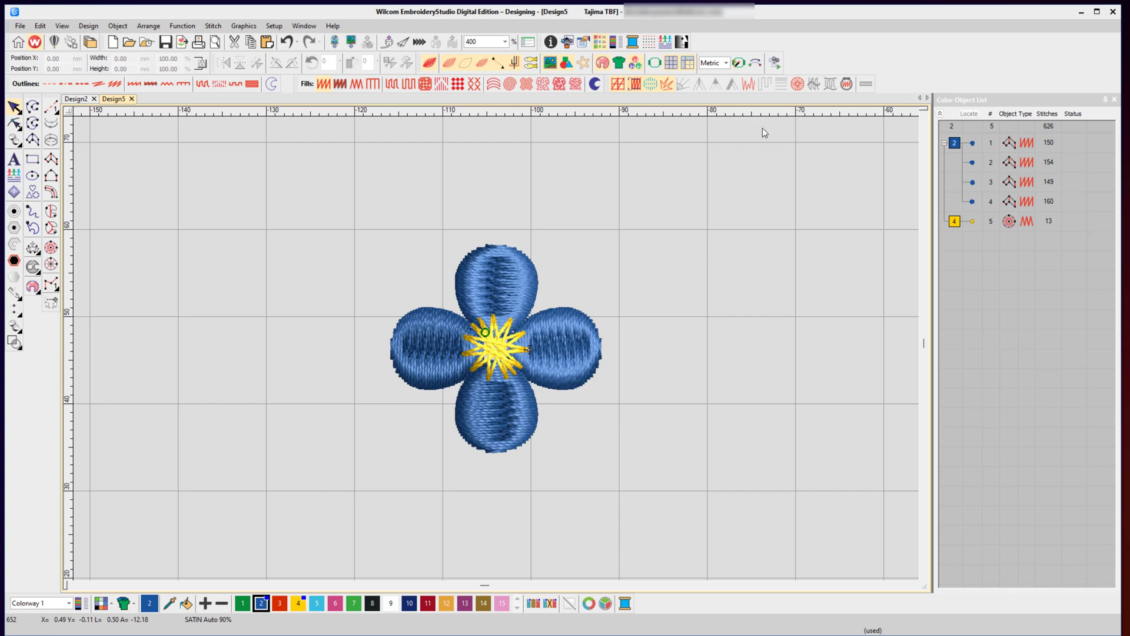
Step: Examine the flower's stitching sequence with the stitch player, then exit the simulation
click(775, 62)
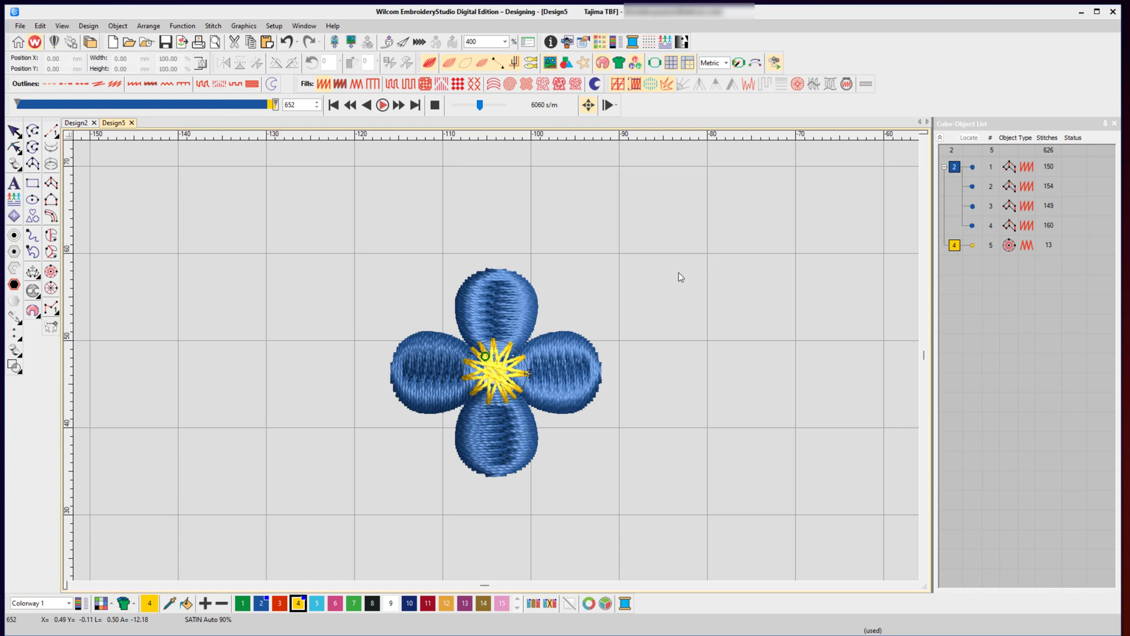
key(shift+z)
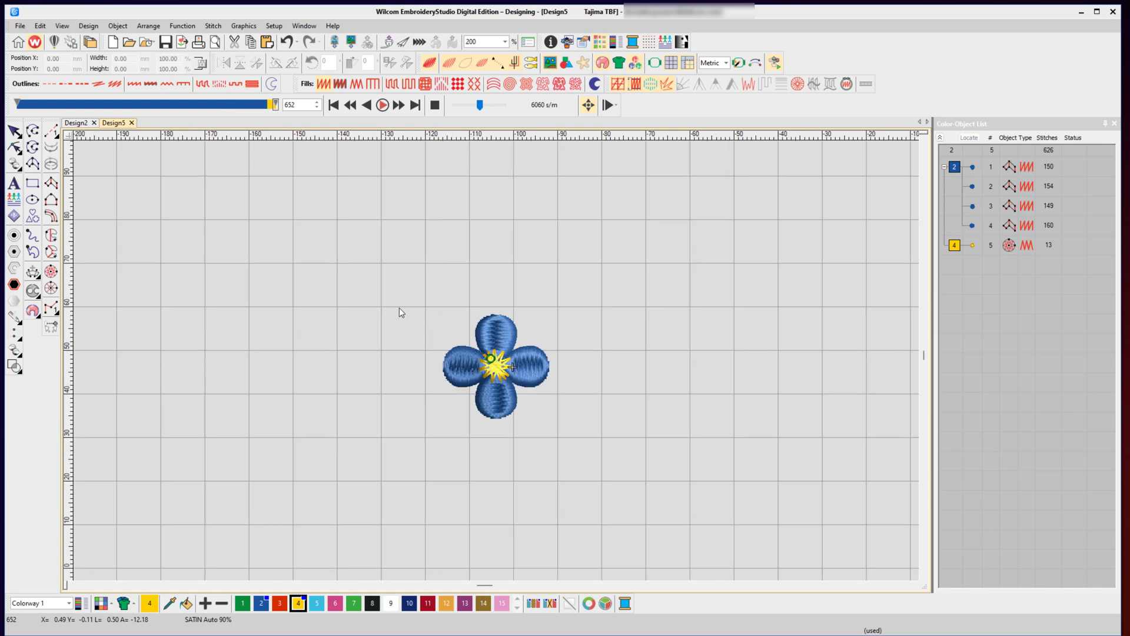
key(Escape)
Step: Duplicate the whole flower three times in a horizontal row, spacing the flowers about 29 mm apart
drag(377, 248, 601, 428)
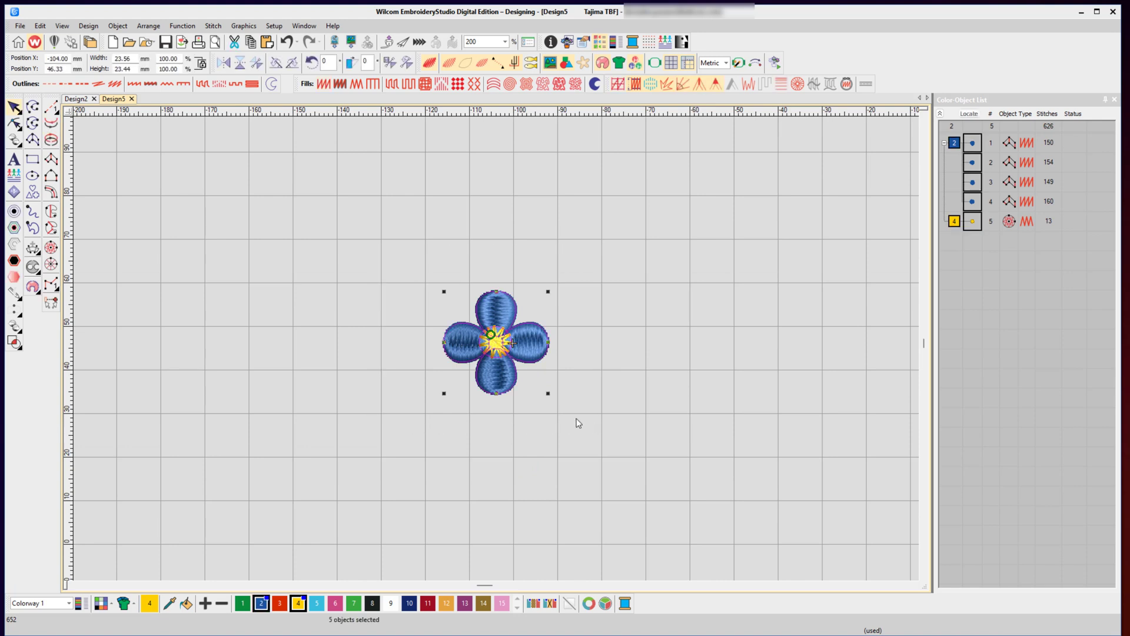
drag(466, 346, 832, 354)
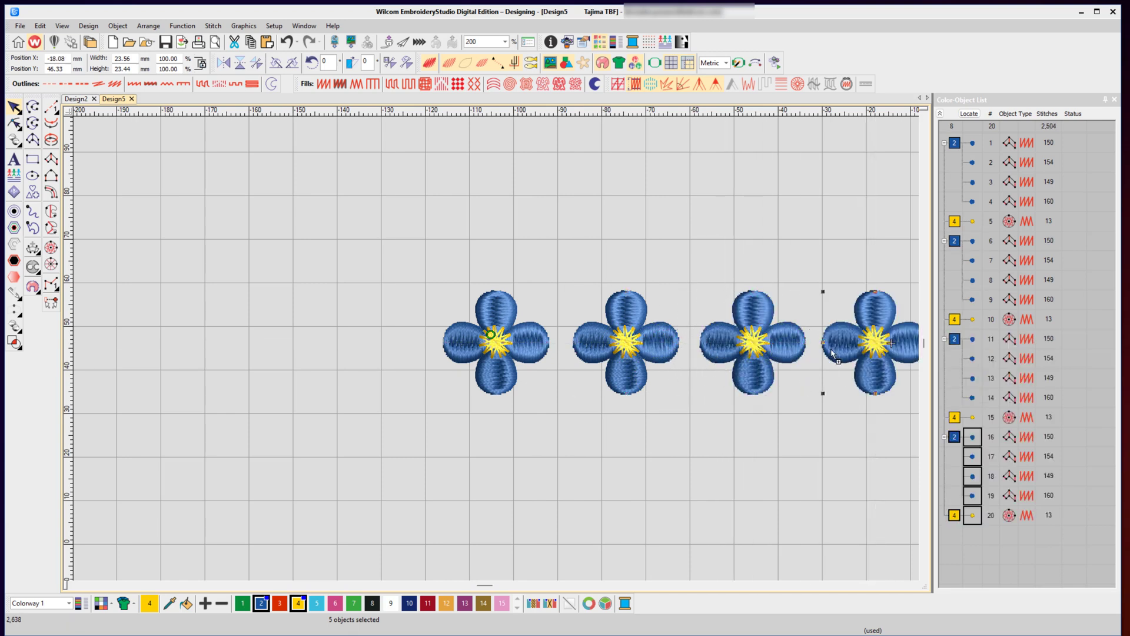
click(793, 231)
key(0)
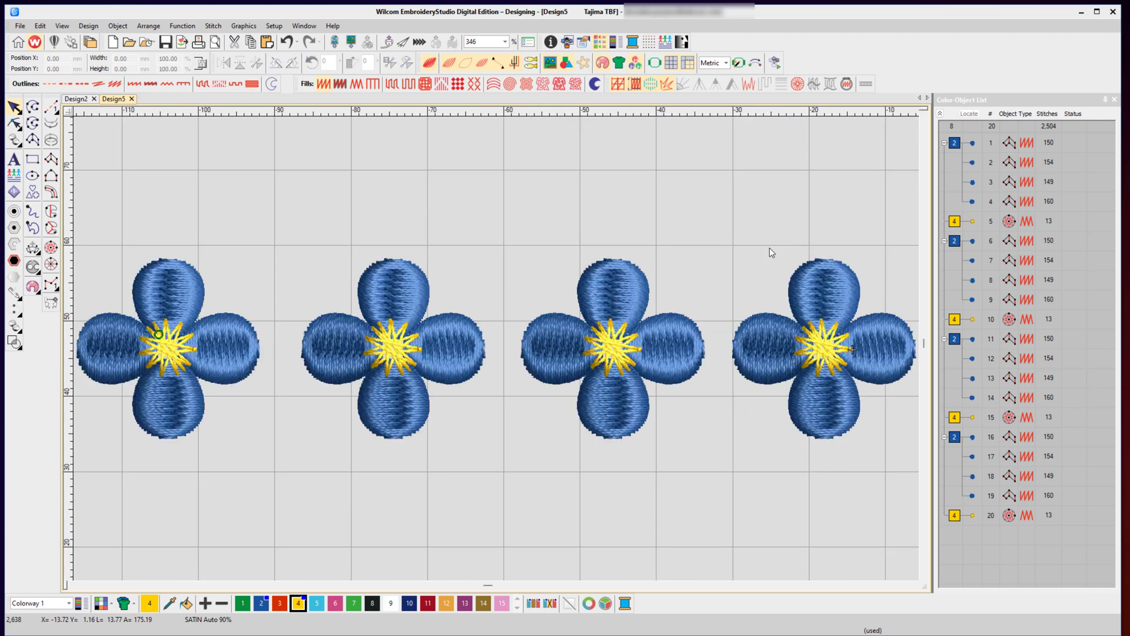
Step: Examine the alternating blue and yellow color blocks of the four flowers in the Color-Object List
click(940, 114)
click(962, 144)
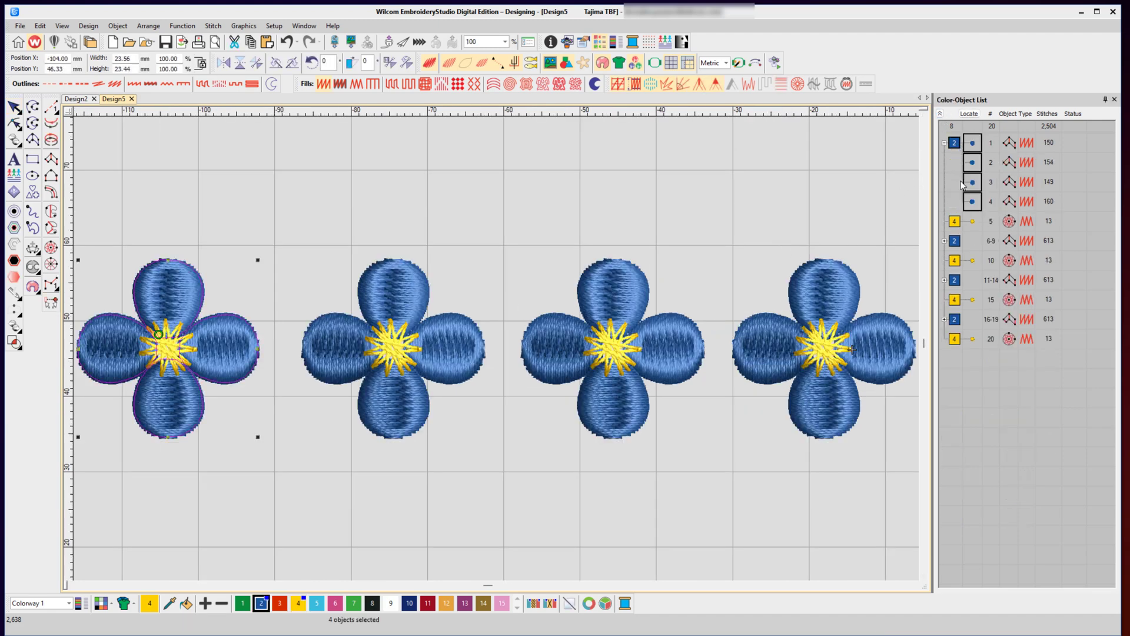
click(959, 222)
click(958, 242)
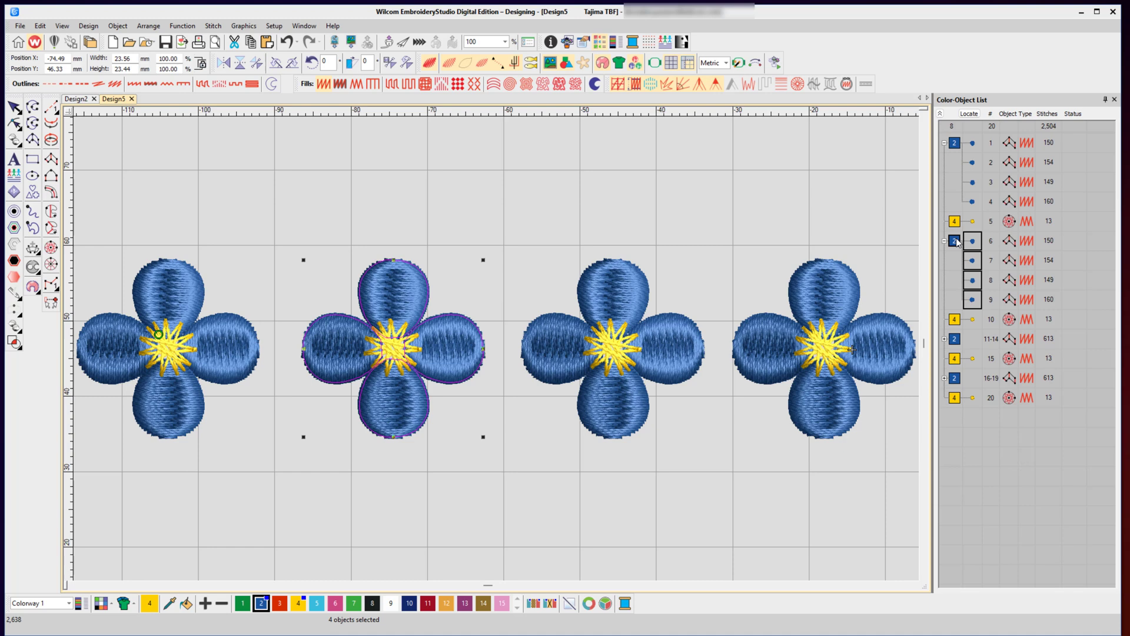
click(959, 320)
click(958, 341)
click(956, 418)
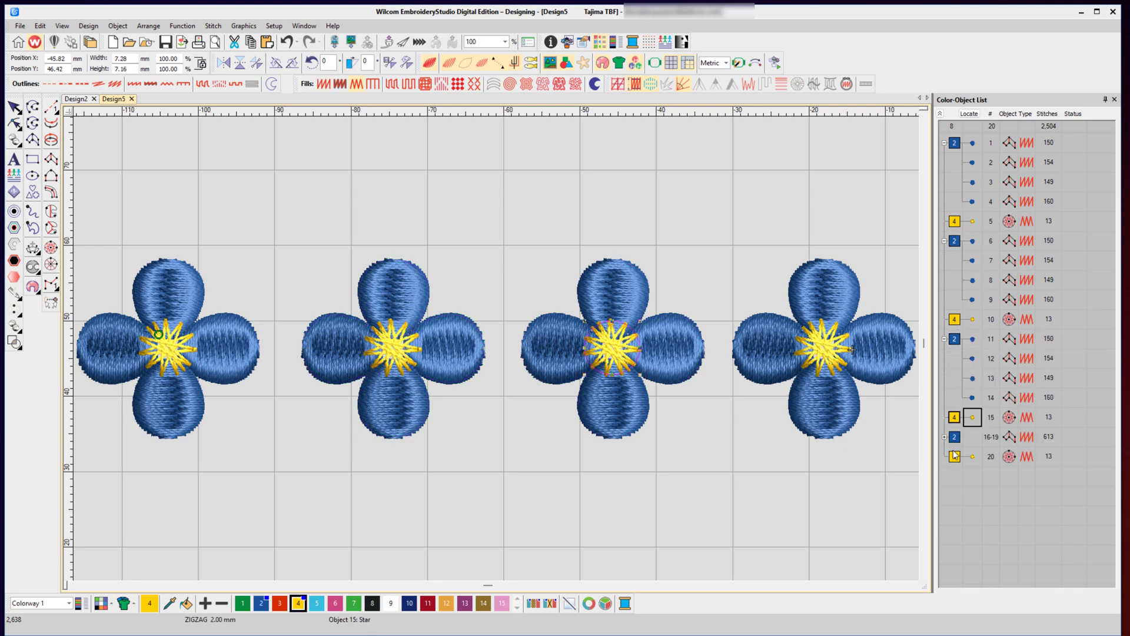
click(956, 438)
click(883, 492)
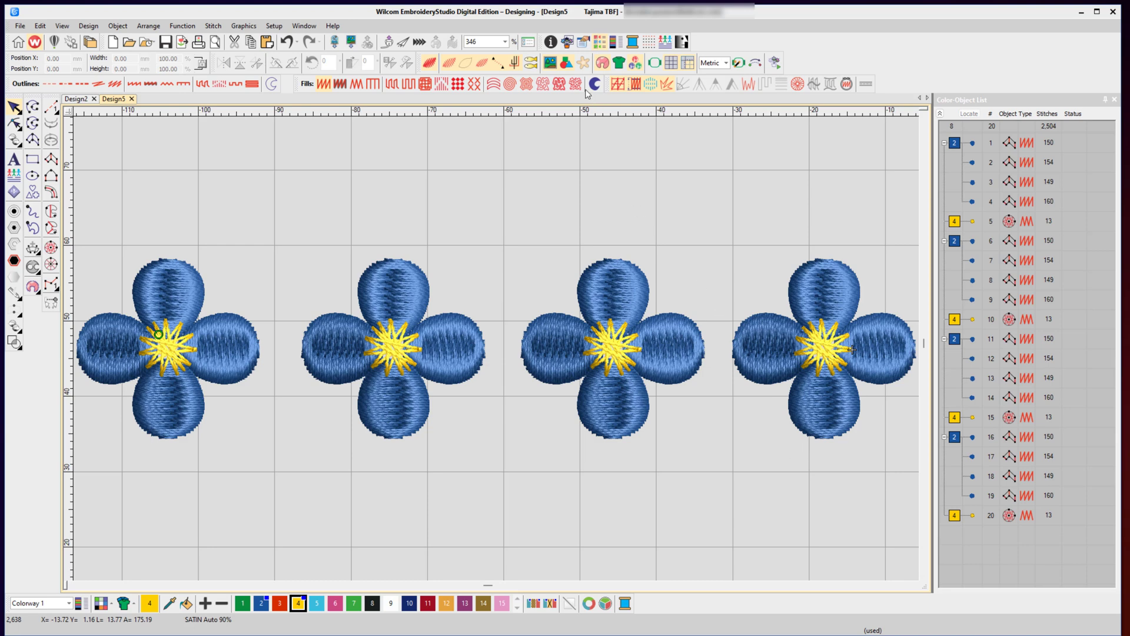
Step: Check the design's trims and color changes in the Design details of Design Information
click(551, 42)
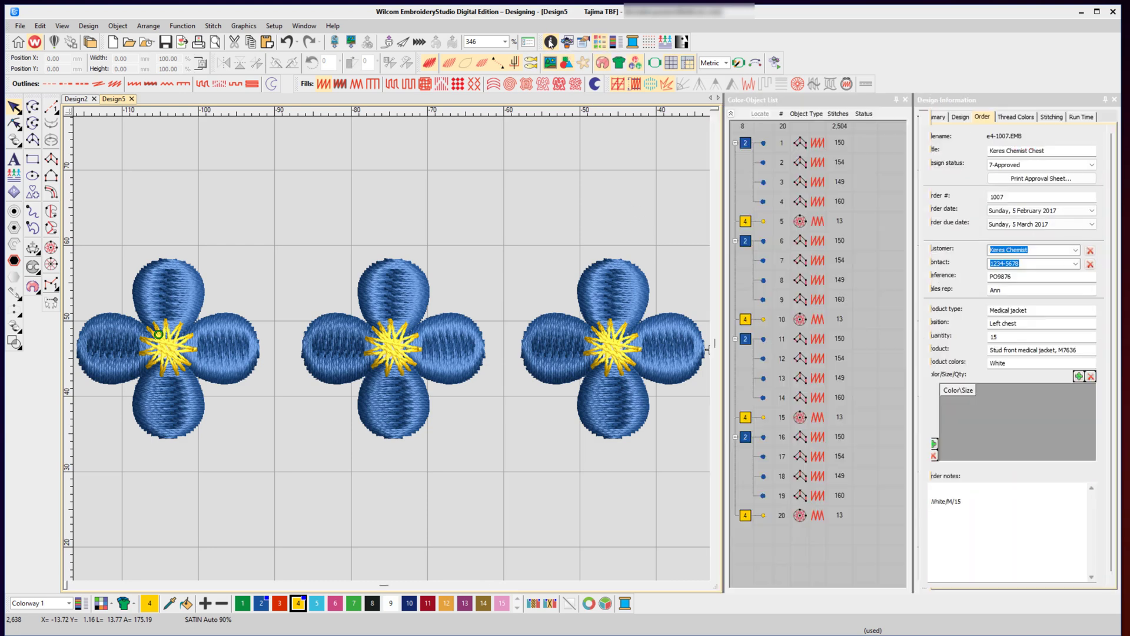
click(960, 116)
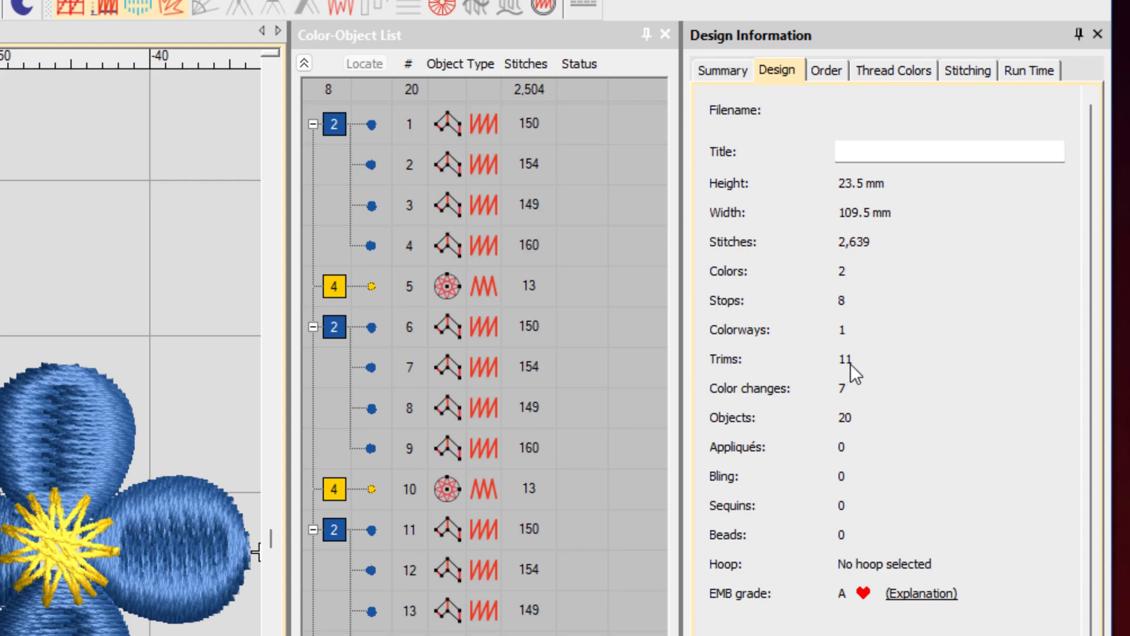
click(226, 188)
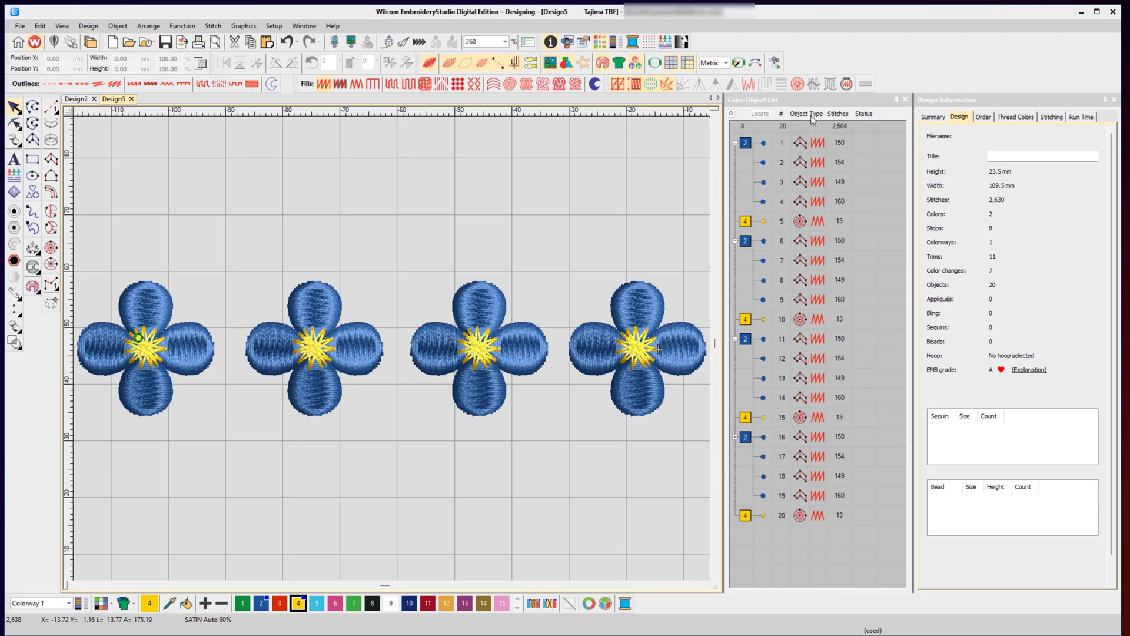
Step: Collapse the Color-Object List and resequence the second flower's blue petals directly after the first flower's blue petals
click(813, 99)
click(730, 113)
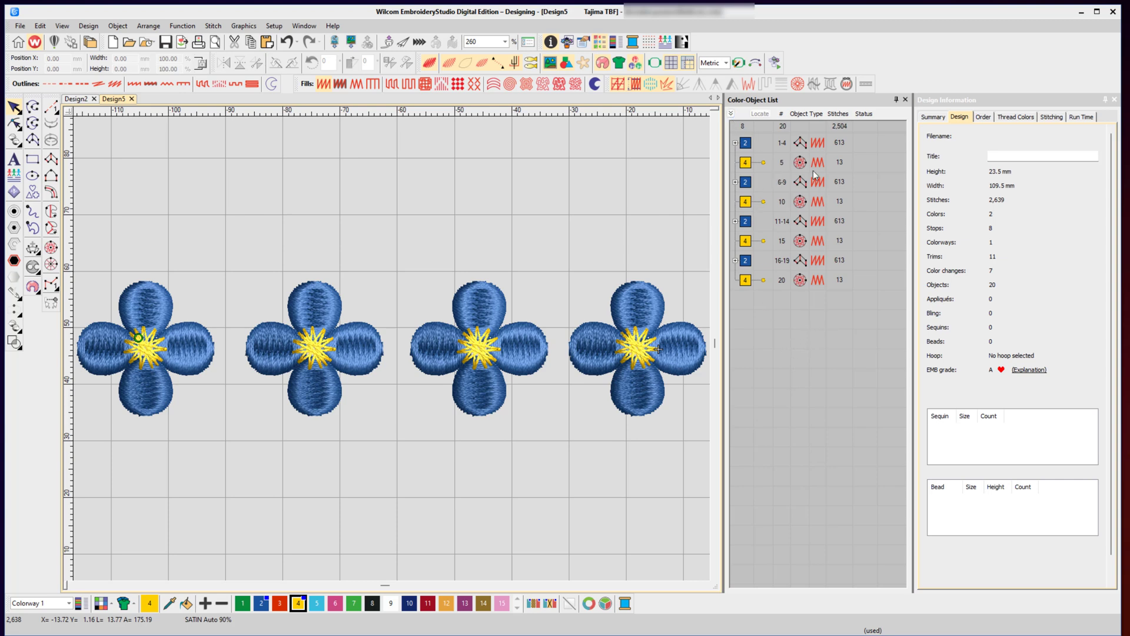
click(745, 181)
drag(758, 168, 742, 150)
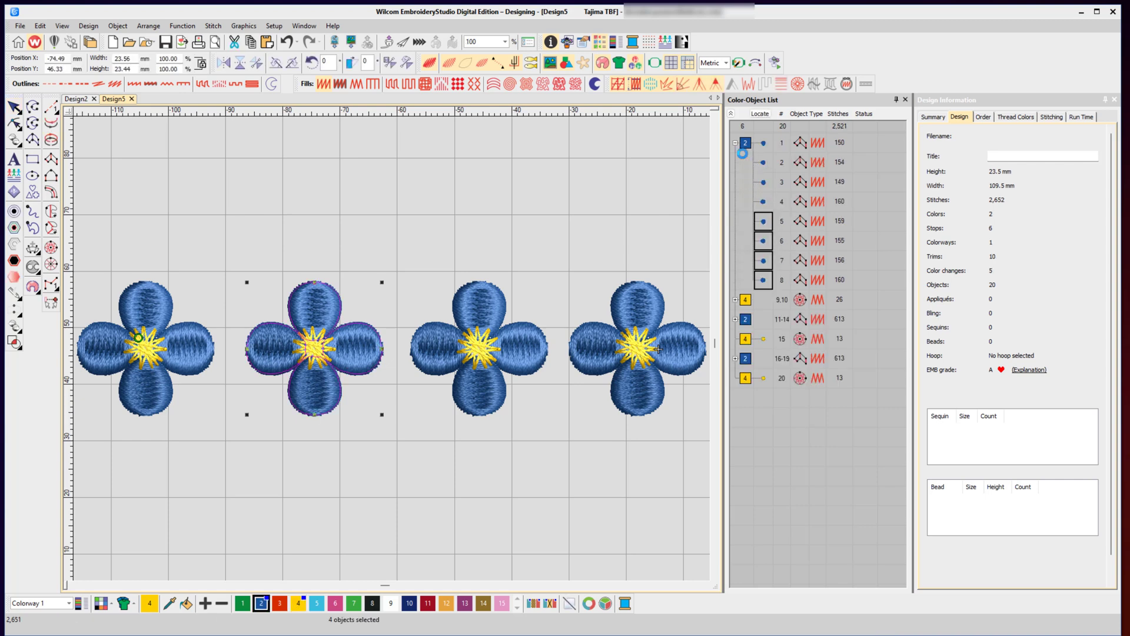
Step: Resequence the third and fourth flowers' blue petals directly after the second flower's blue petals, deselect everything, and collapse the Color-Object List
click(746, 322)
drag(768, 321, 766, 304)
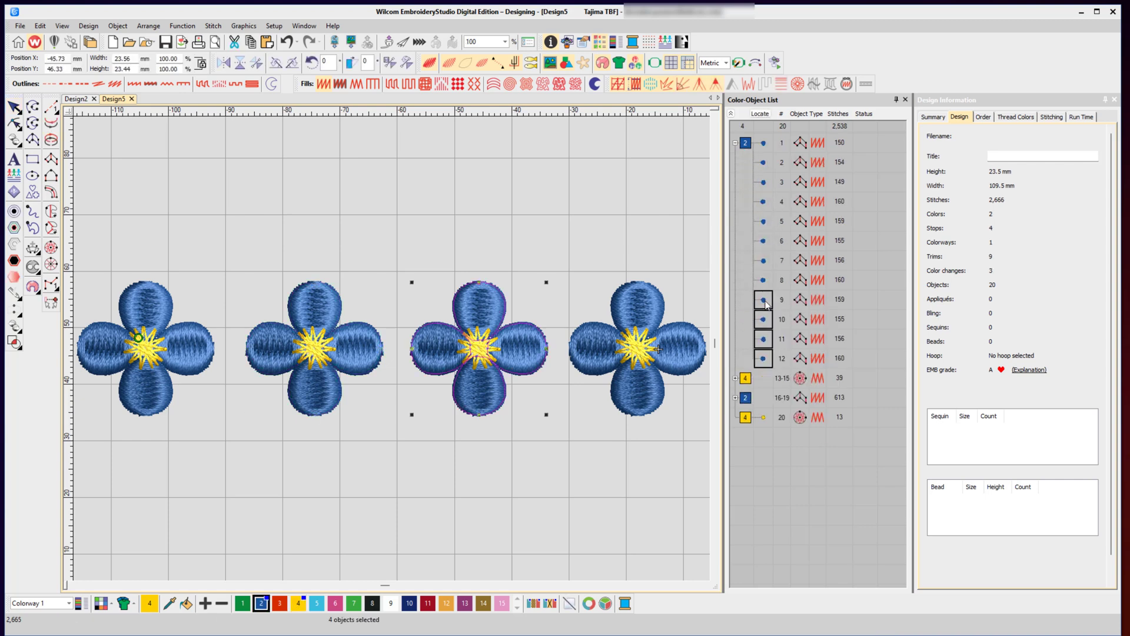
click(753, 397)
drag(761, 405, 764, 371)
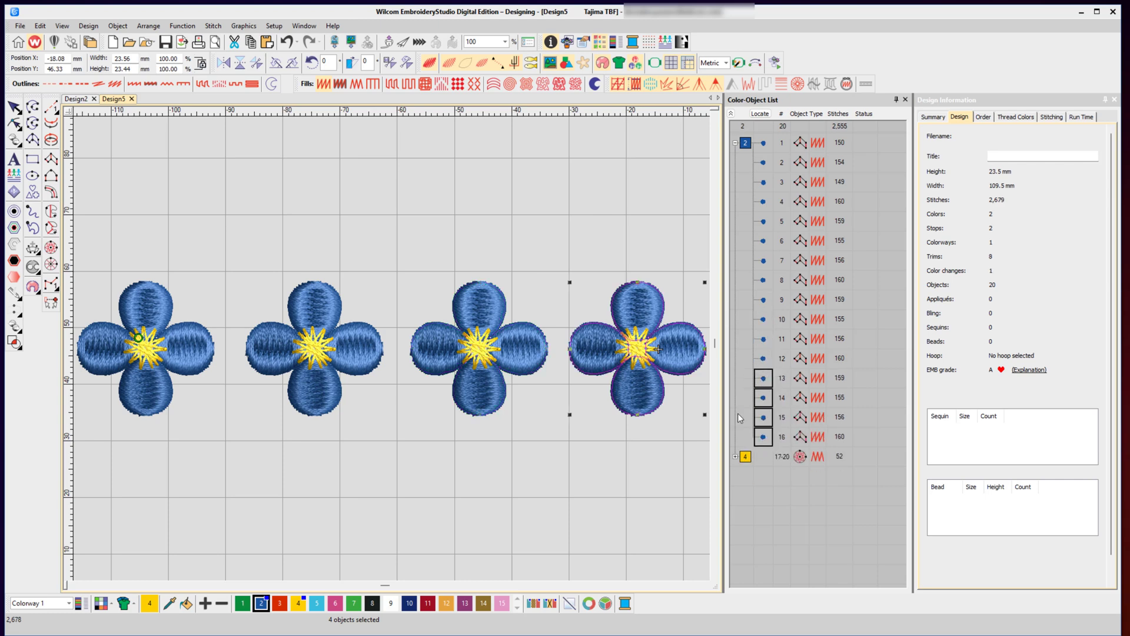
click(683, 496)
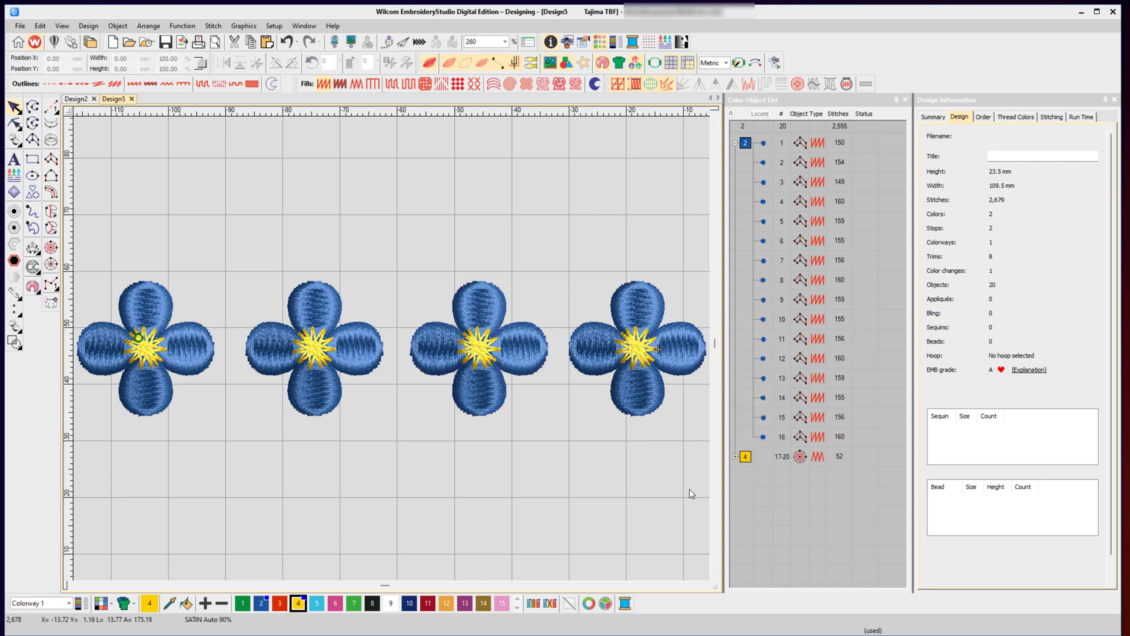
click(731, 113)
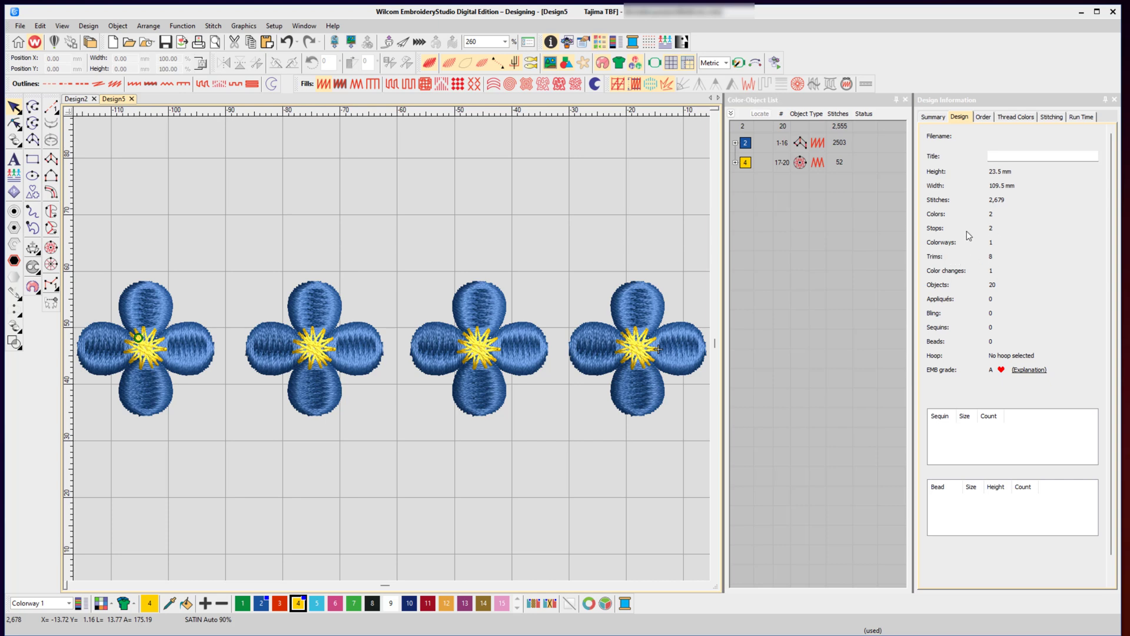
Step: Play the stitch-out simulation of the four flowers, raising the playback speed to about 44400 s/m and reducing it again
click(774, 62)
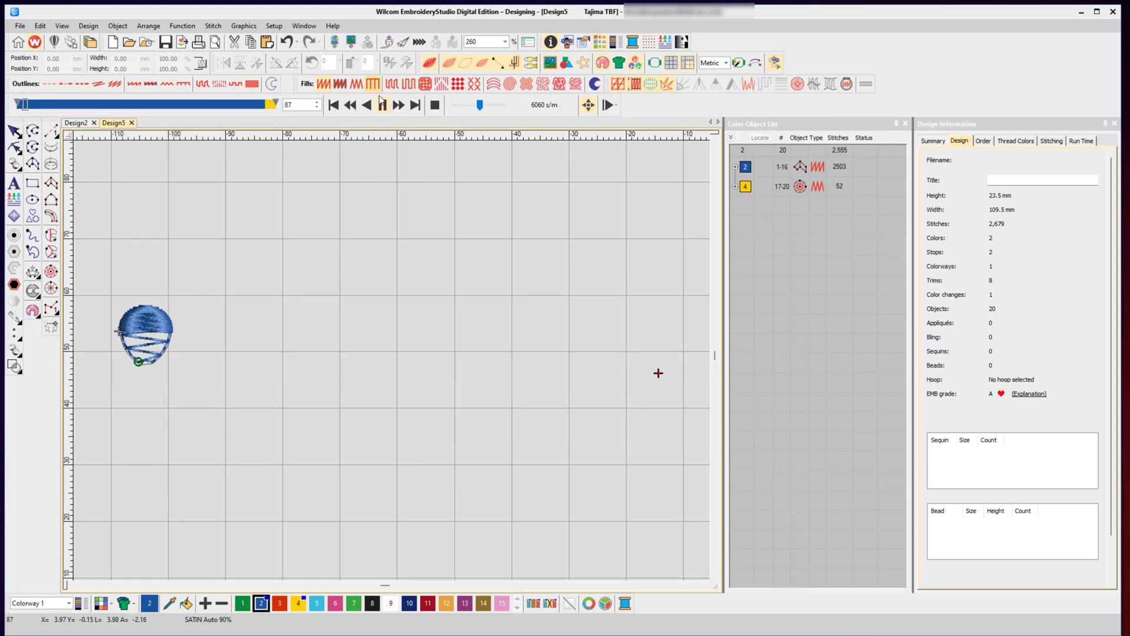
drag(479, 104, 493, 110)
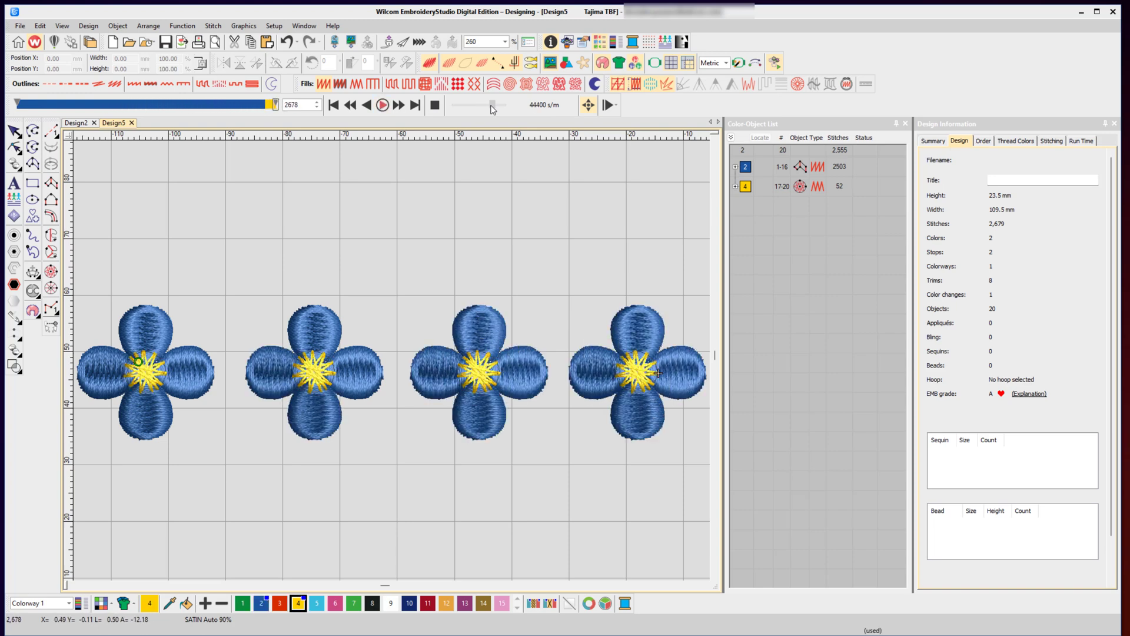
drag(493, 109, 477, 110)
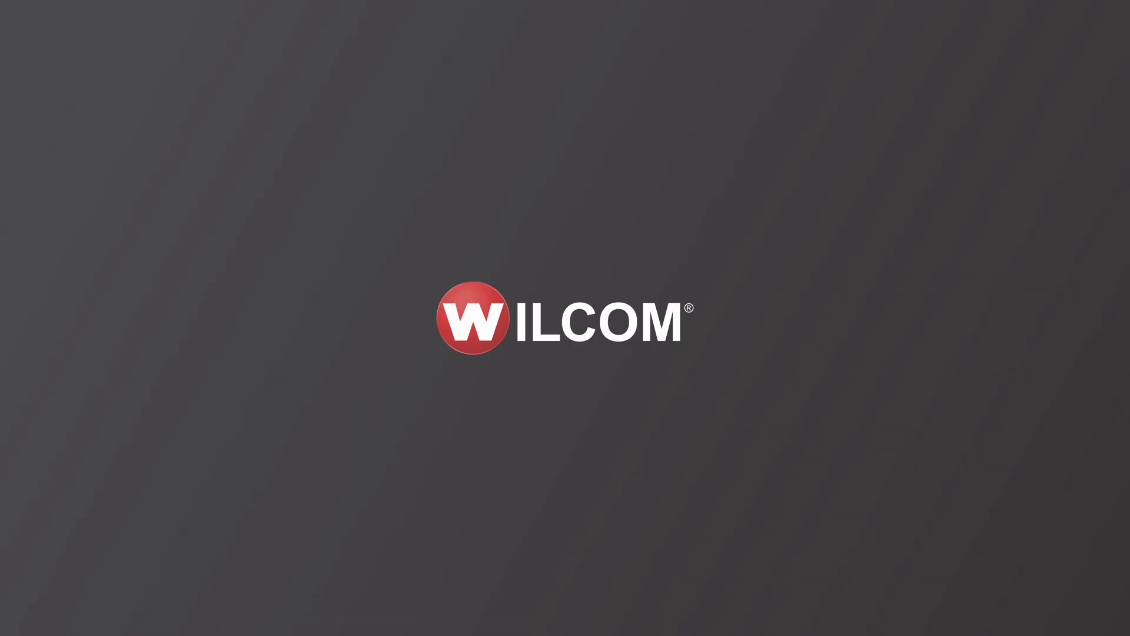